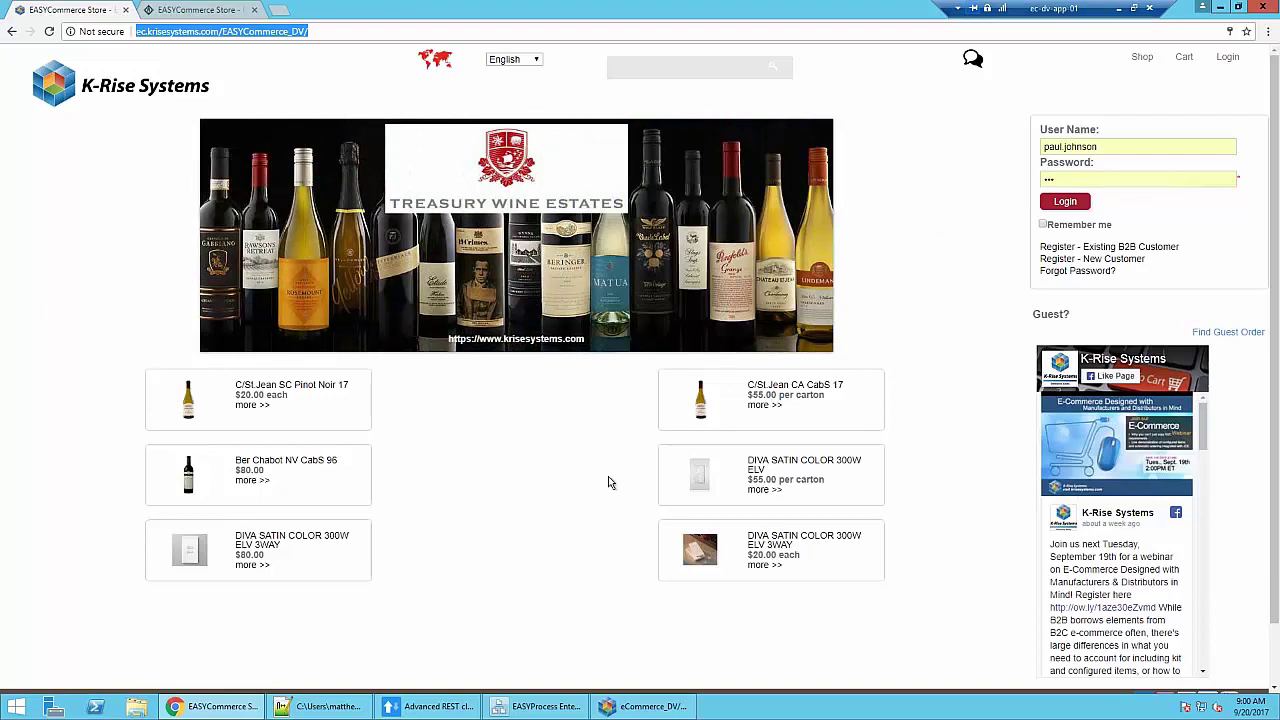
# Switch to the eCommerce_DV/EASYCommerce design application, bring up the list of processes and refresh it
pyautogui.click(926, 312)
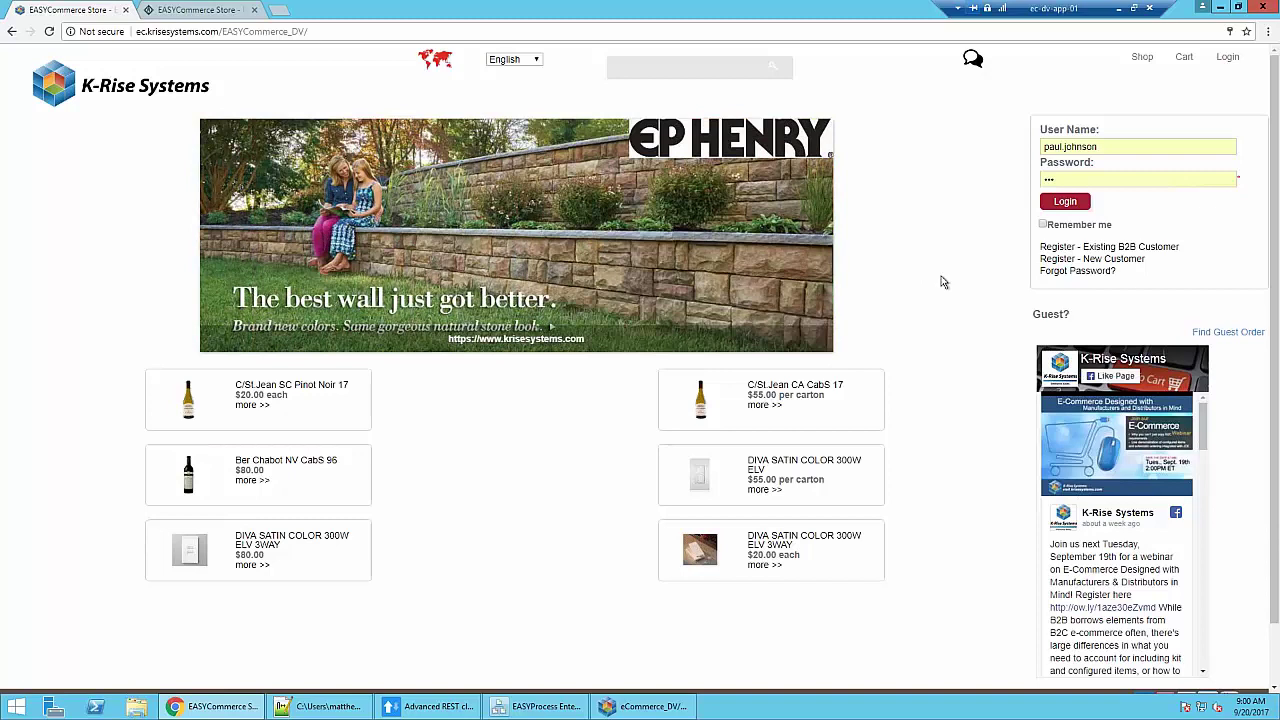
pyautogui.click(660, 707)
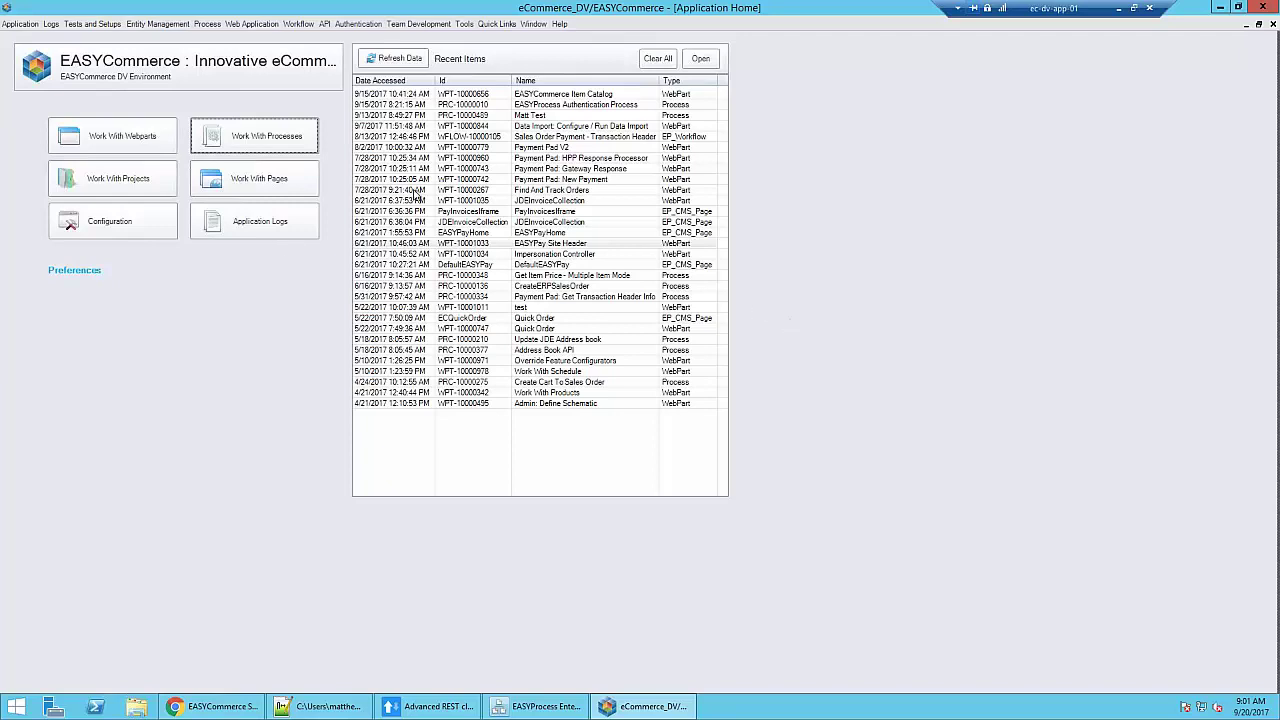
pyautogui.click(260, 134)
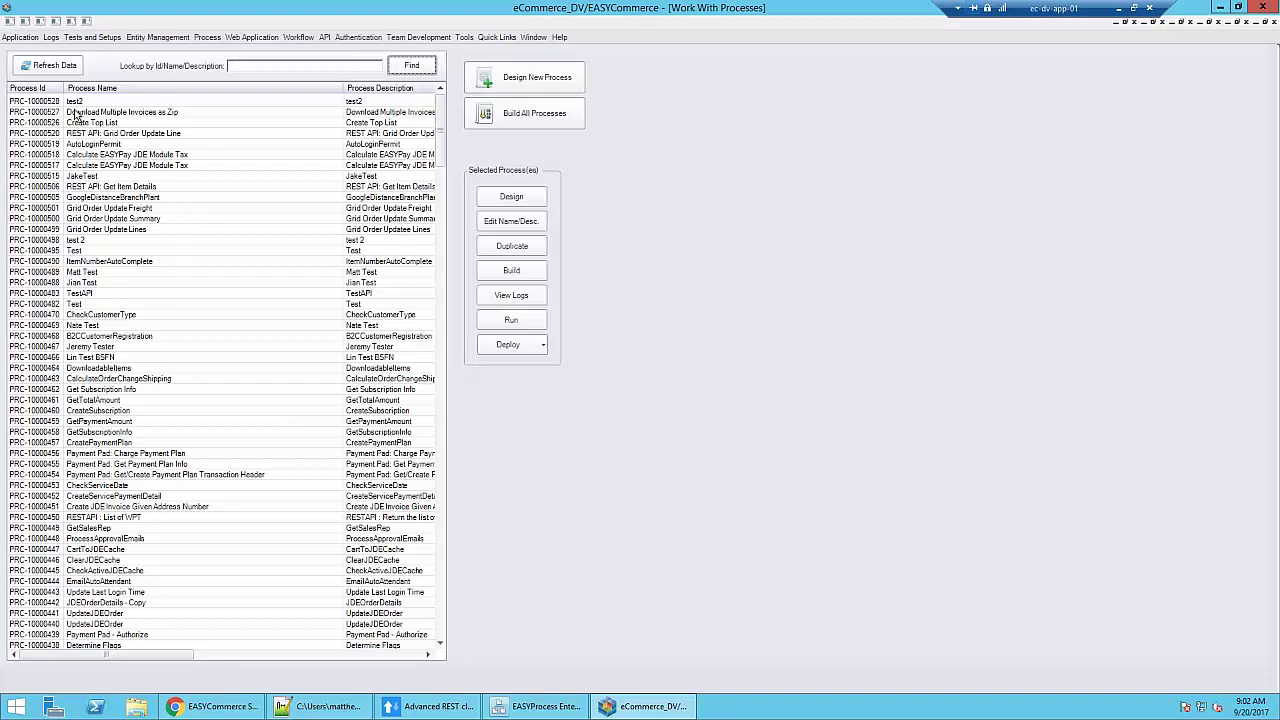
pyautogui.click(58, 54)
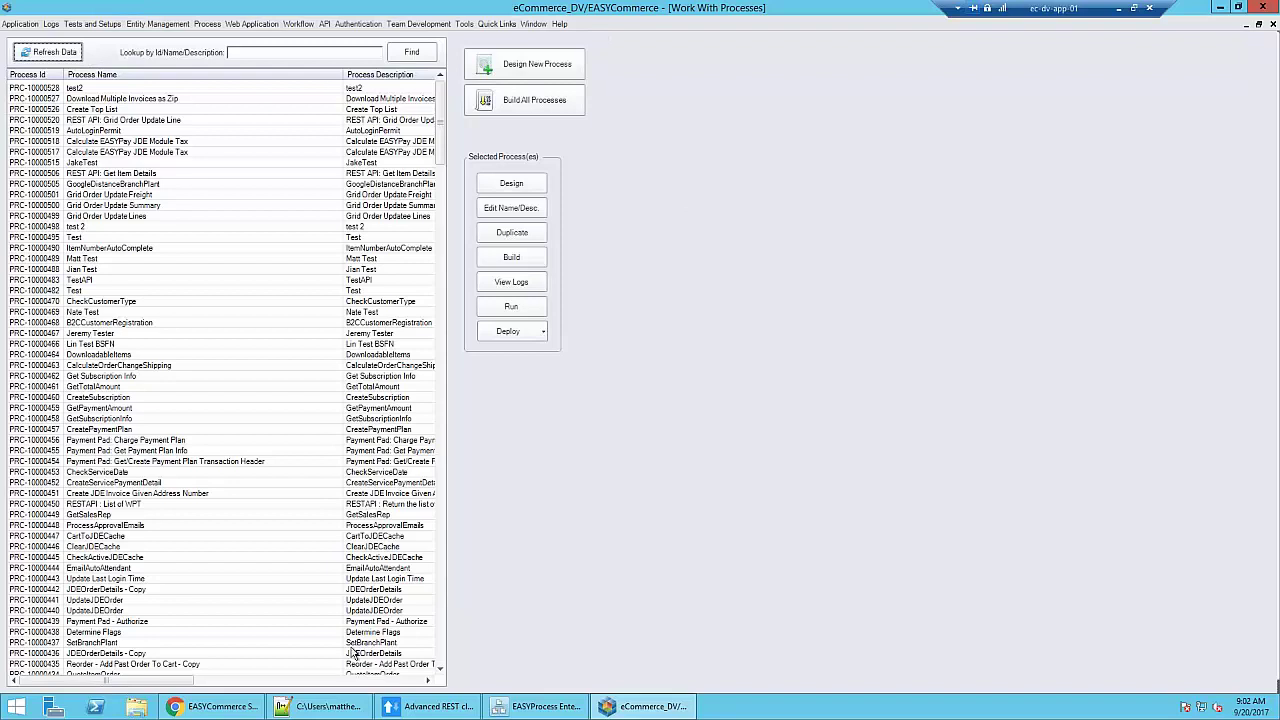
# Check the DV environment suffix in the store's web address in Chrome, and return to the eCommerce_DV application
pyautogui.click(248, 700)
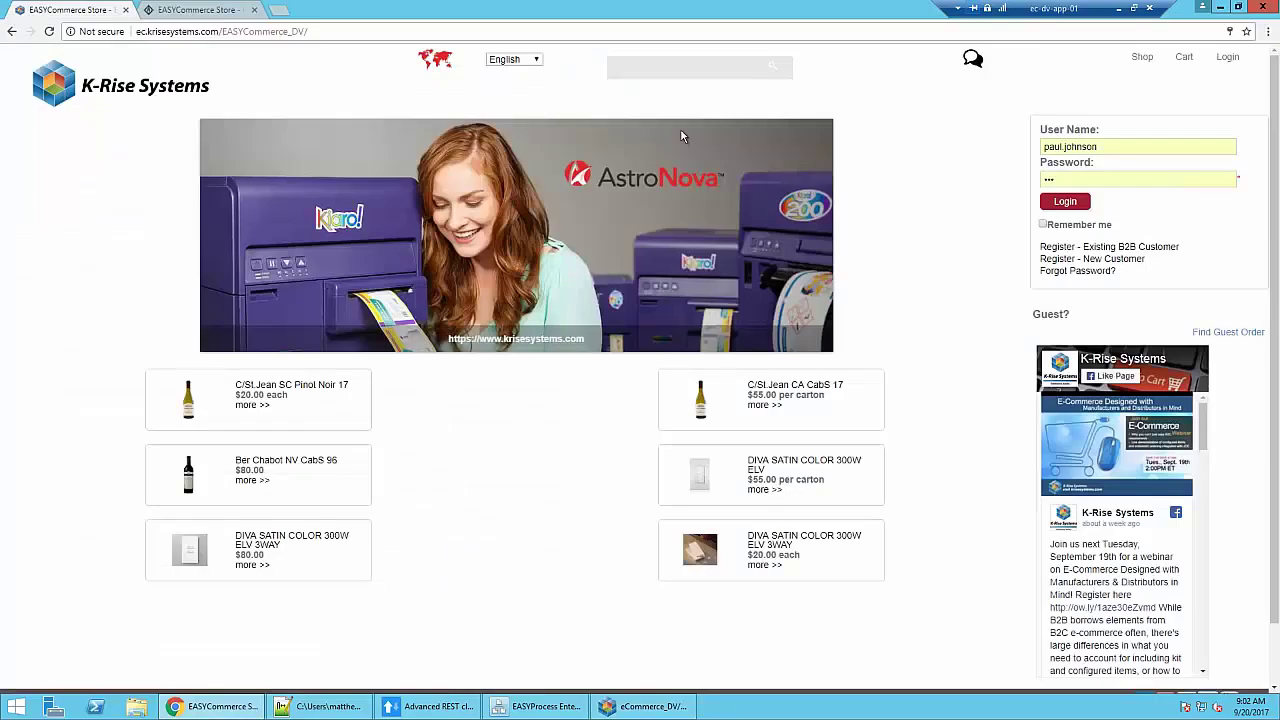
pyautogui.click(310, 31)
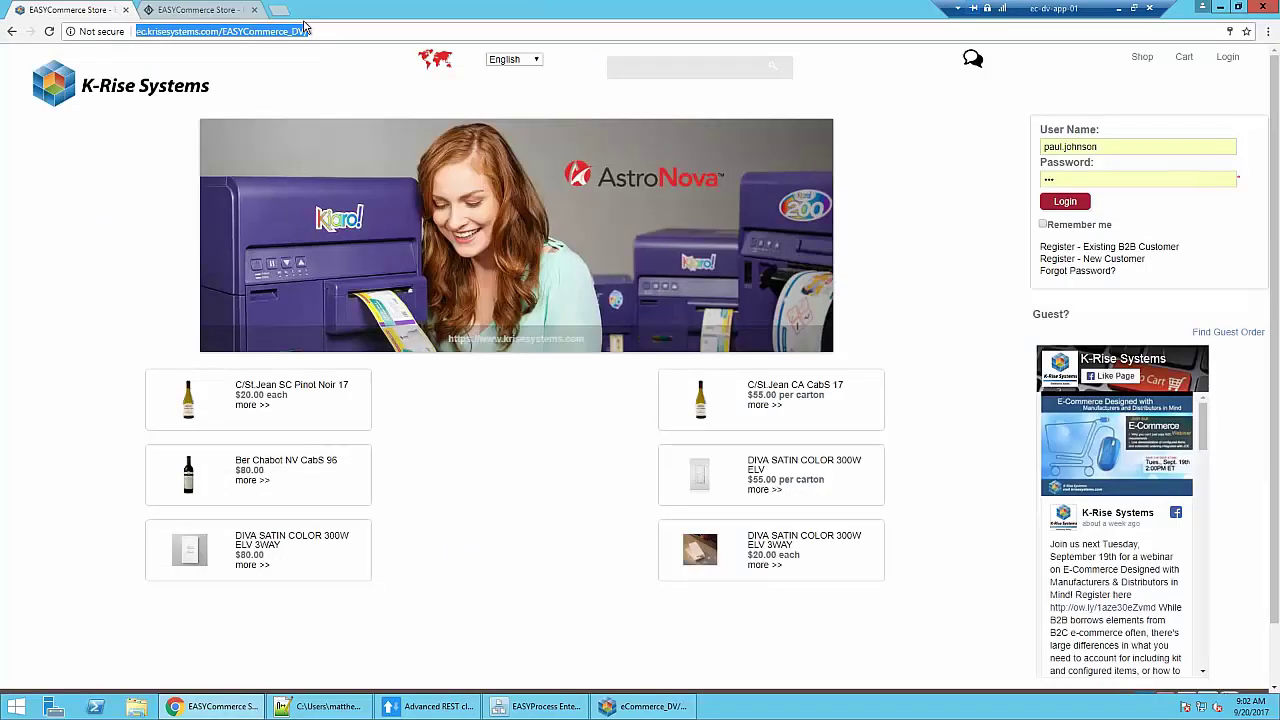
pyautogui.click(305, 31)
pyautogui.moveTo(305, 31); pyautogui.dragTo(291, 31)
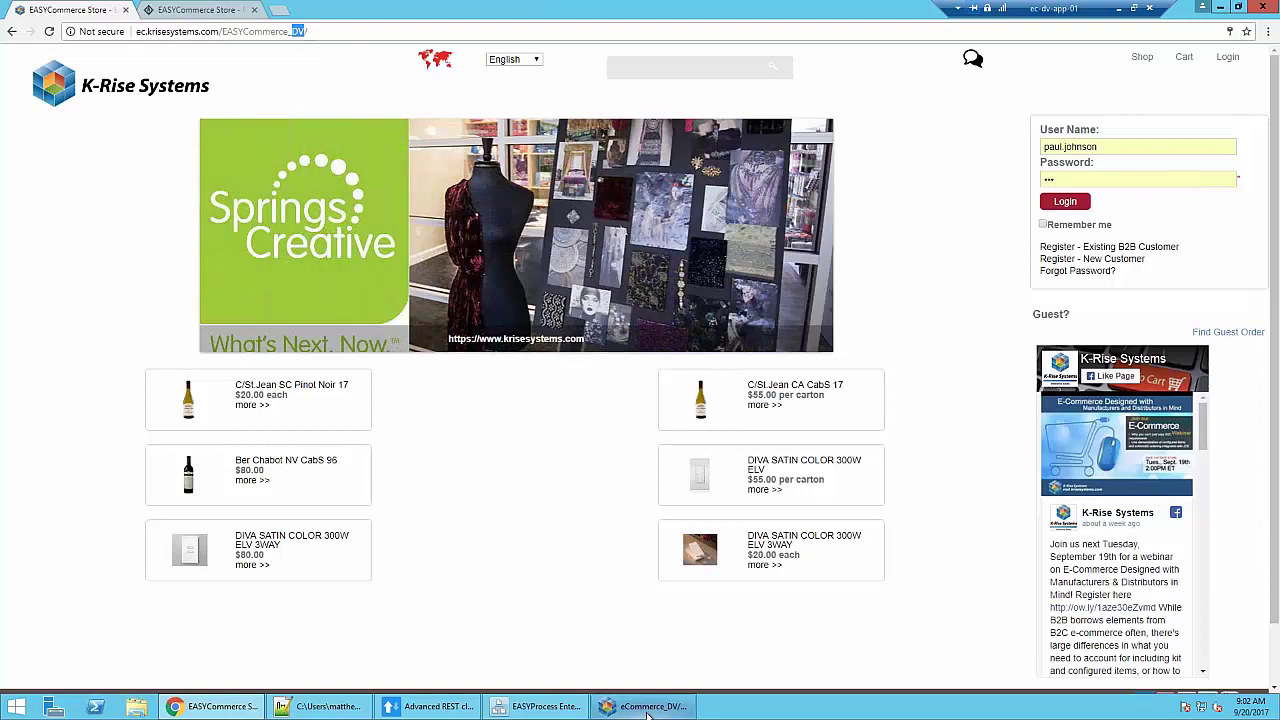
pyautogui.moveTo(650, 714)
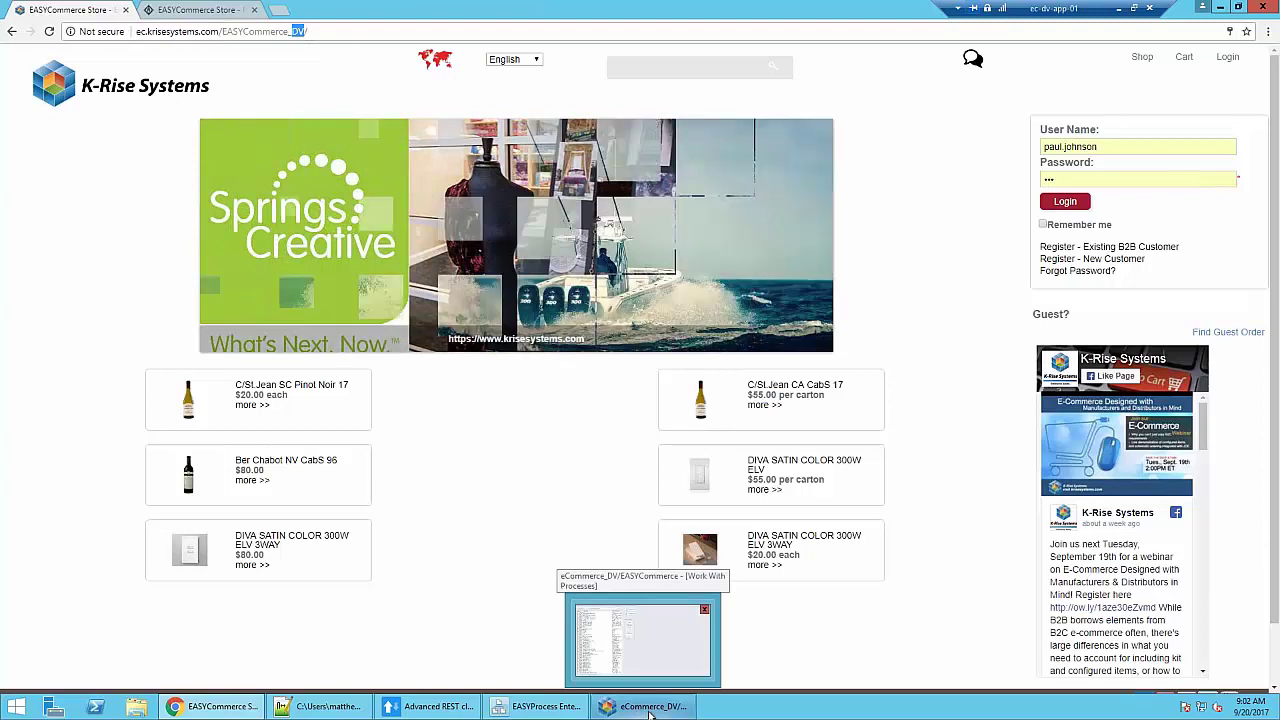
pyautogui.click(650, 710)
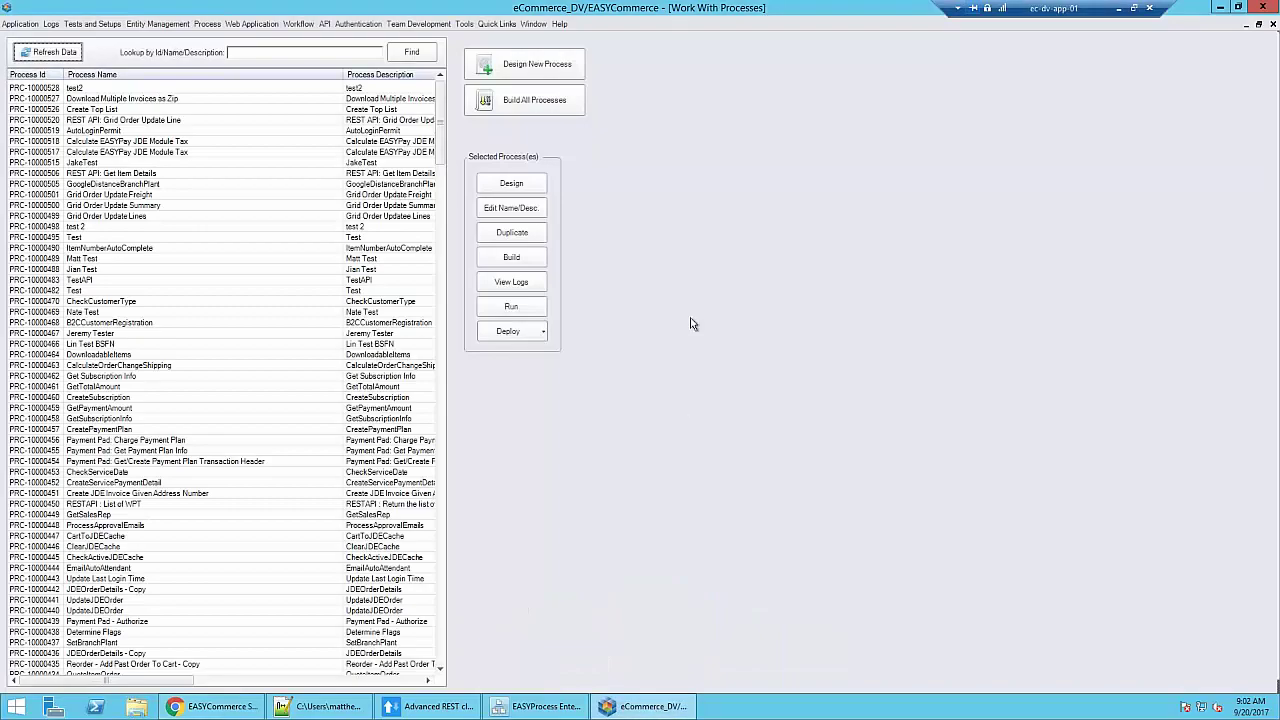
# Create a new process named LutronDemo with the same description, leaving process logging disabled
pyautogui.click(527, 63)
pyautogui.click(628, 271)
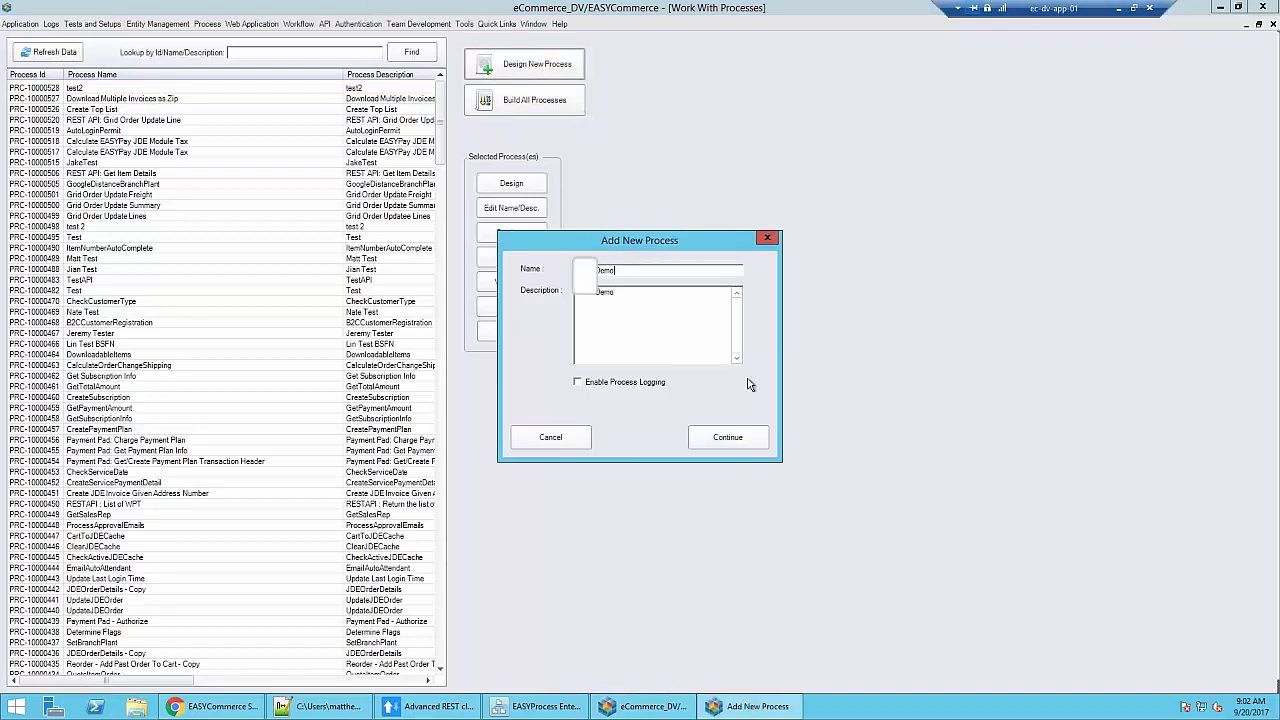
pyautogui.click(729, 437)
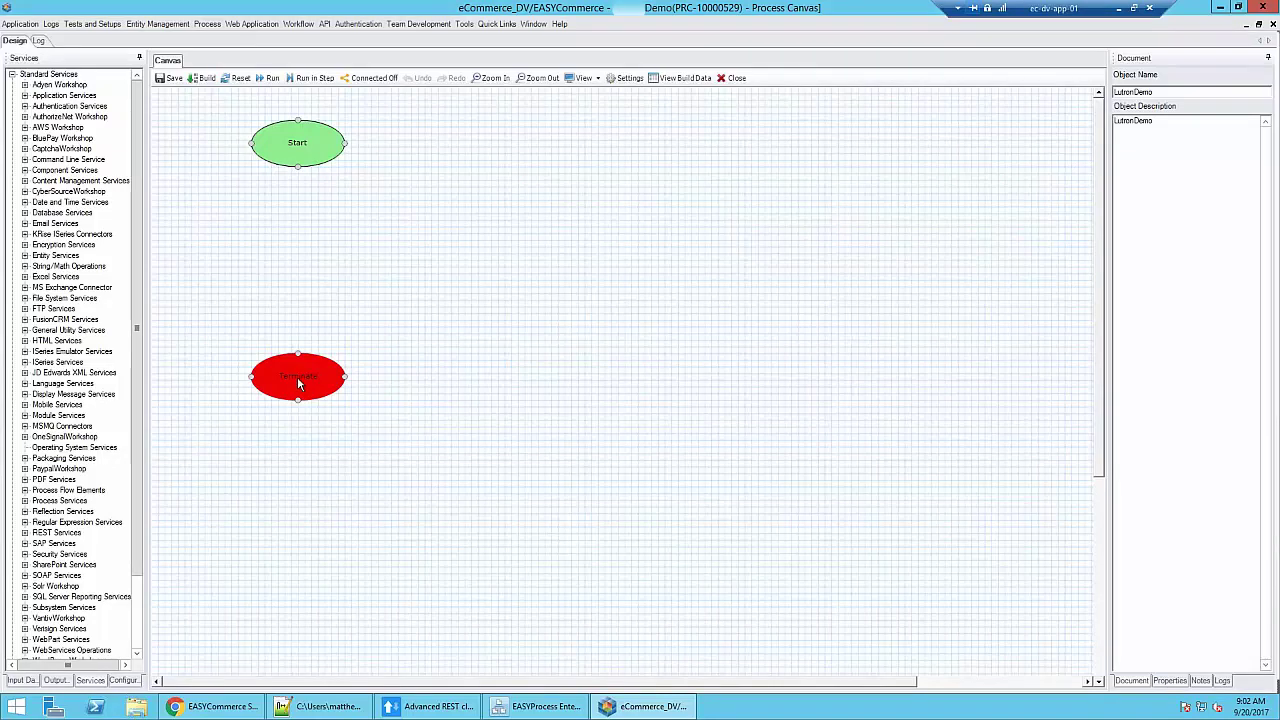
# Space the Start and Terminate shapes apart vertically on the canvas, with Start above and Terminate well below
pyautogui.moveTo(298, 385); pyautogui.dragTo(297, 517)
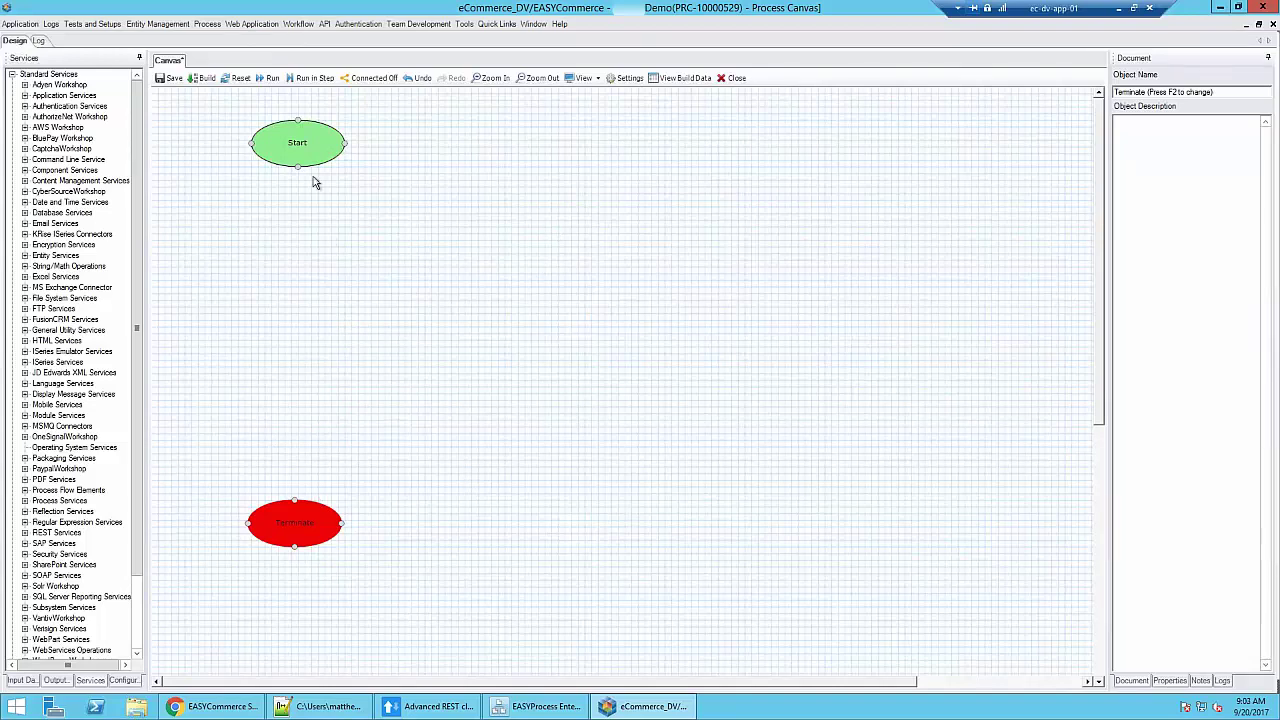
pyautogui.moveTo(300, 148); pyautogui.dragTo(304, 194)
pyautogui.moveTo(266, 541); pyautogui.dragTo(272, 499)
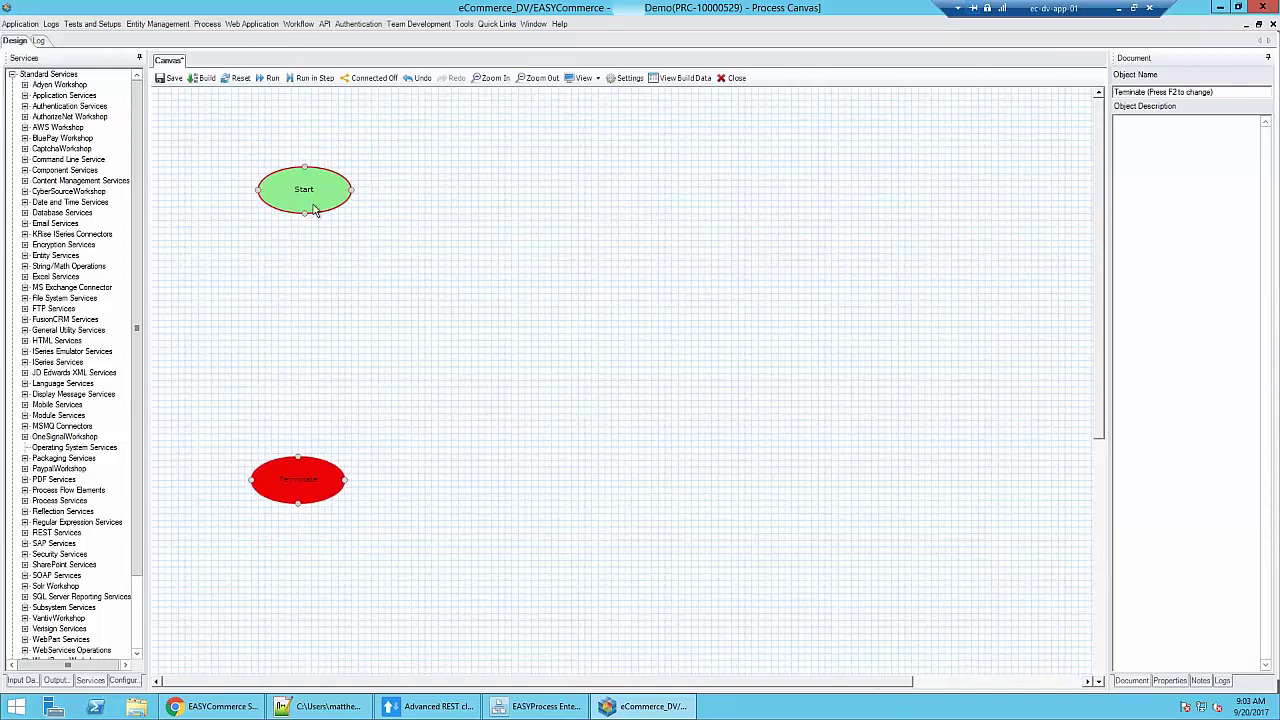
pyautogui.moveTo(307, 169); pyautogui.dragTo(304, 123)
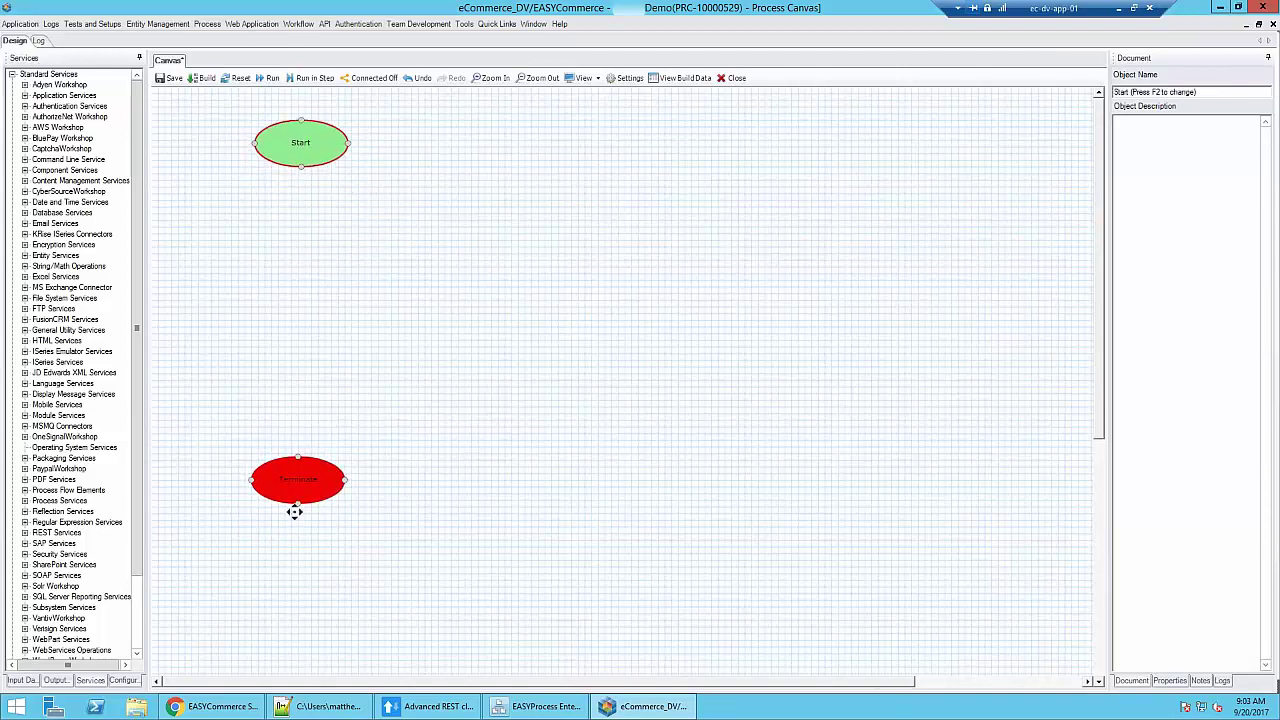
pyautogui.moveTo(294, 507); pyautogui.dragTo(287, 571)
pyautogui.click(289, 397)
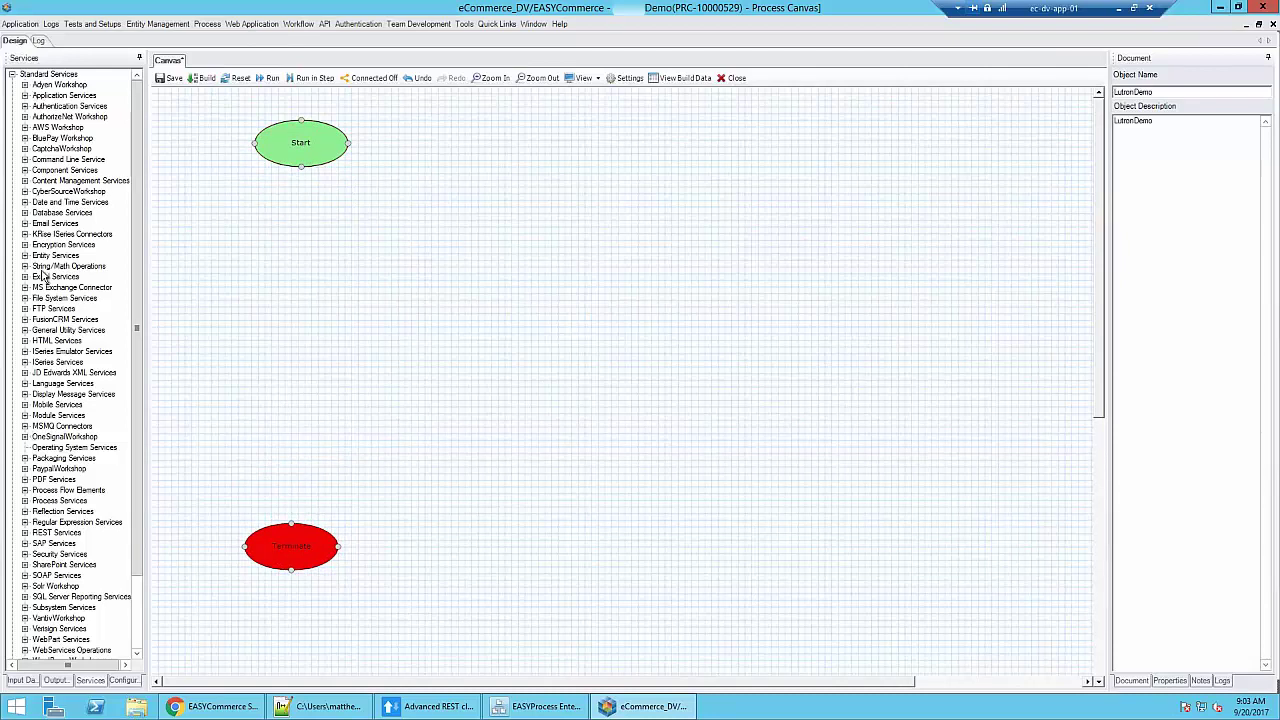
# Examine the available services under Database Services and JD Edwards XML Services, including CallBSFN
pyautogui.click(25, 213)
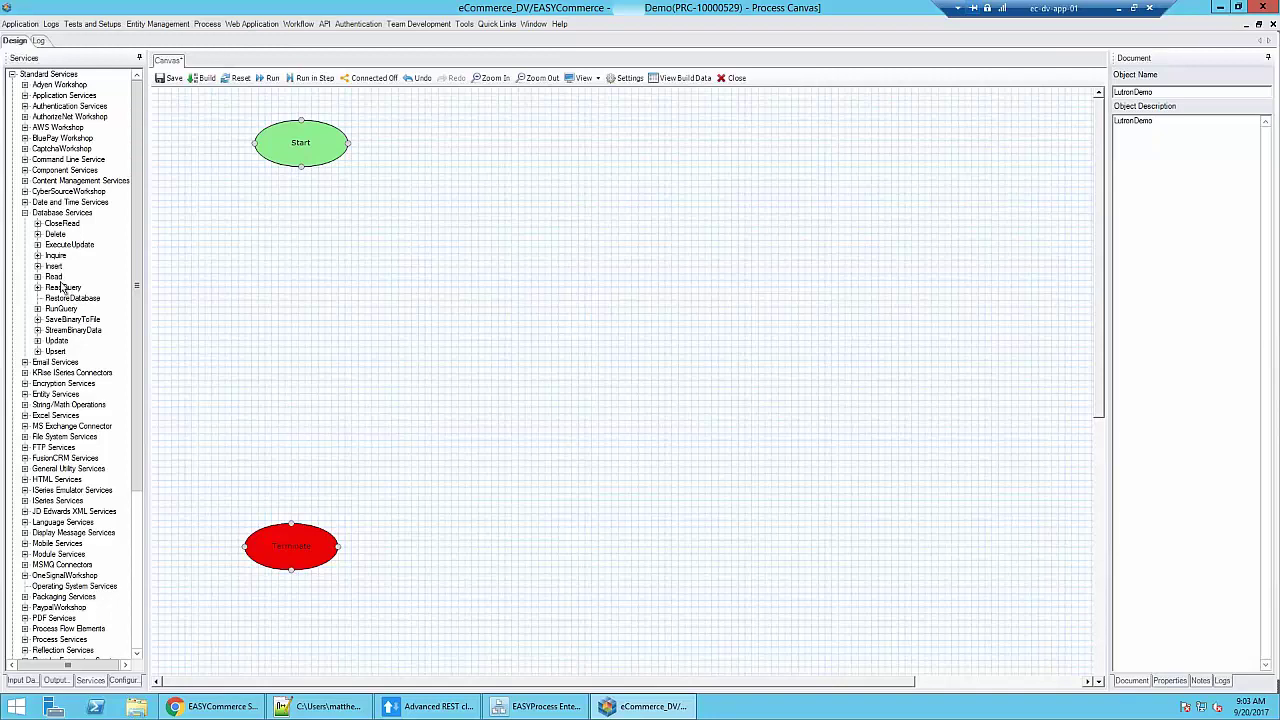
pyautogui.click(25, 213)
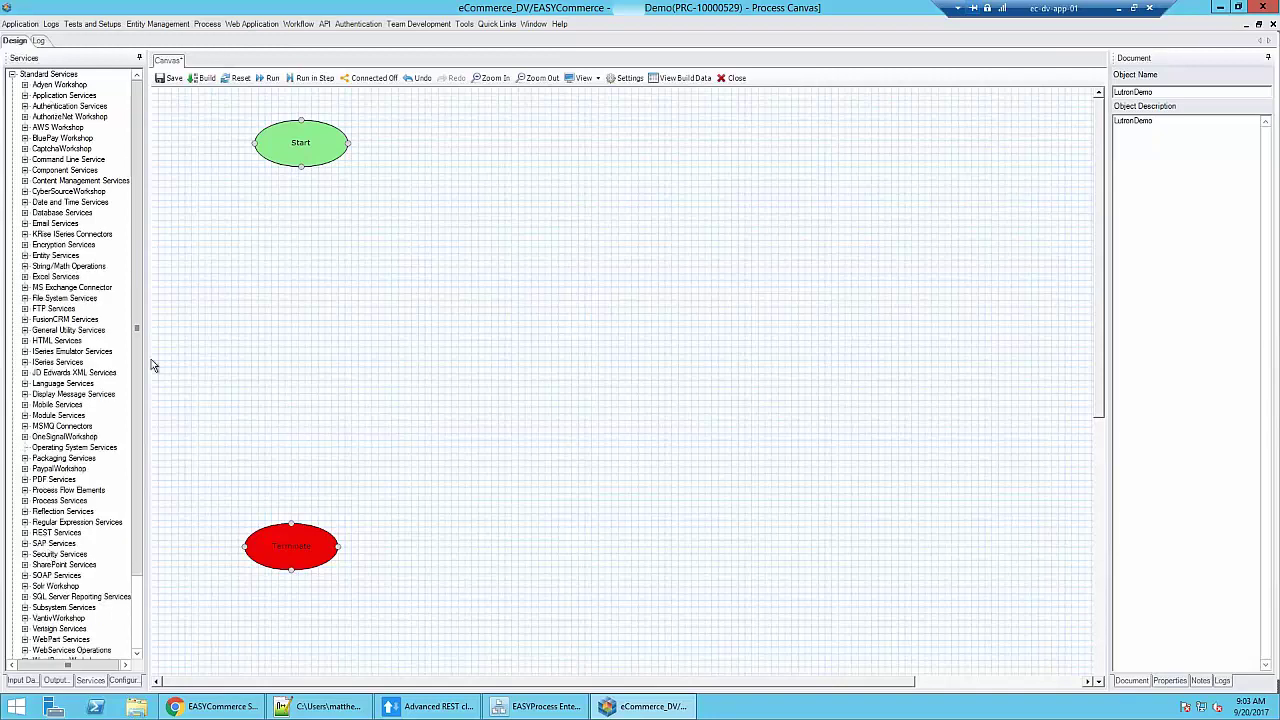
pyautogui.moveTo(137, 271); pyautogui.dragTo(137, 245)
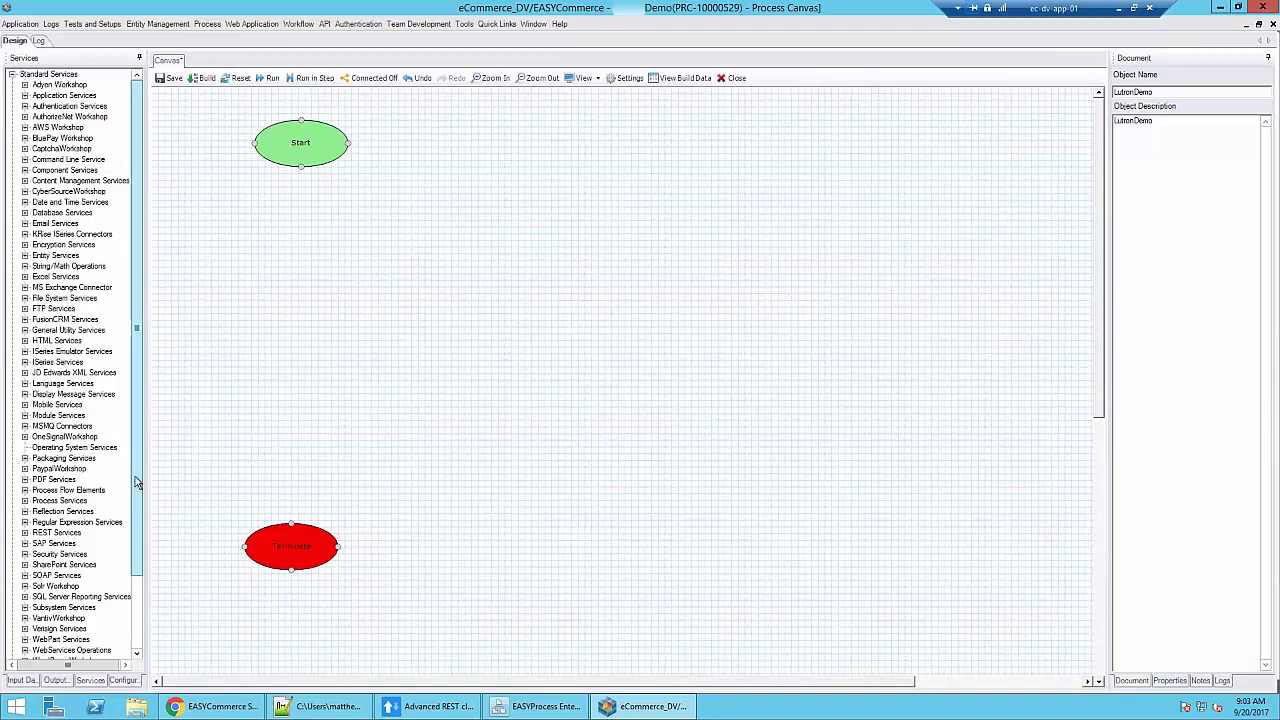
pyautogui.moveTo(135, 488); pyautogui.dragTo(135, 560)
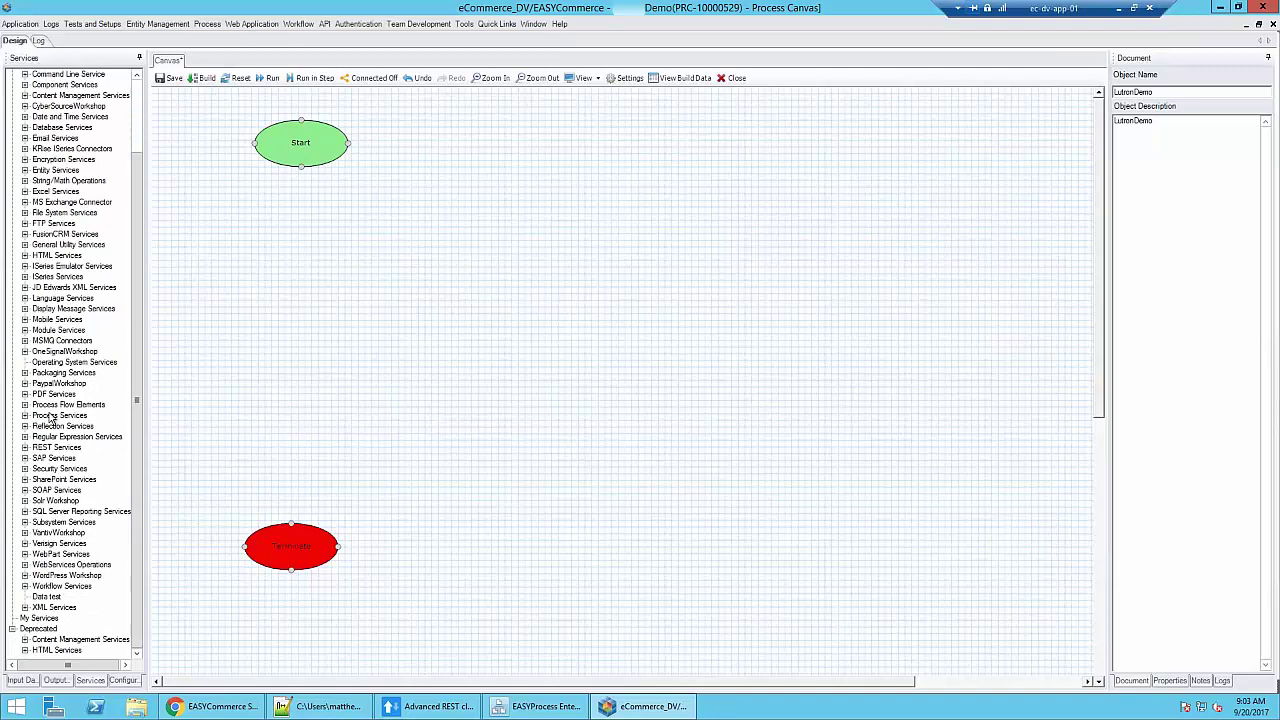
pyautogui.click(25, 288)
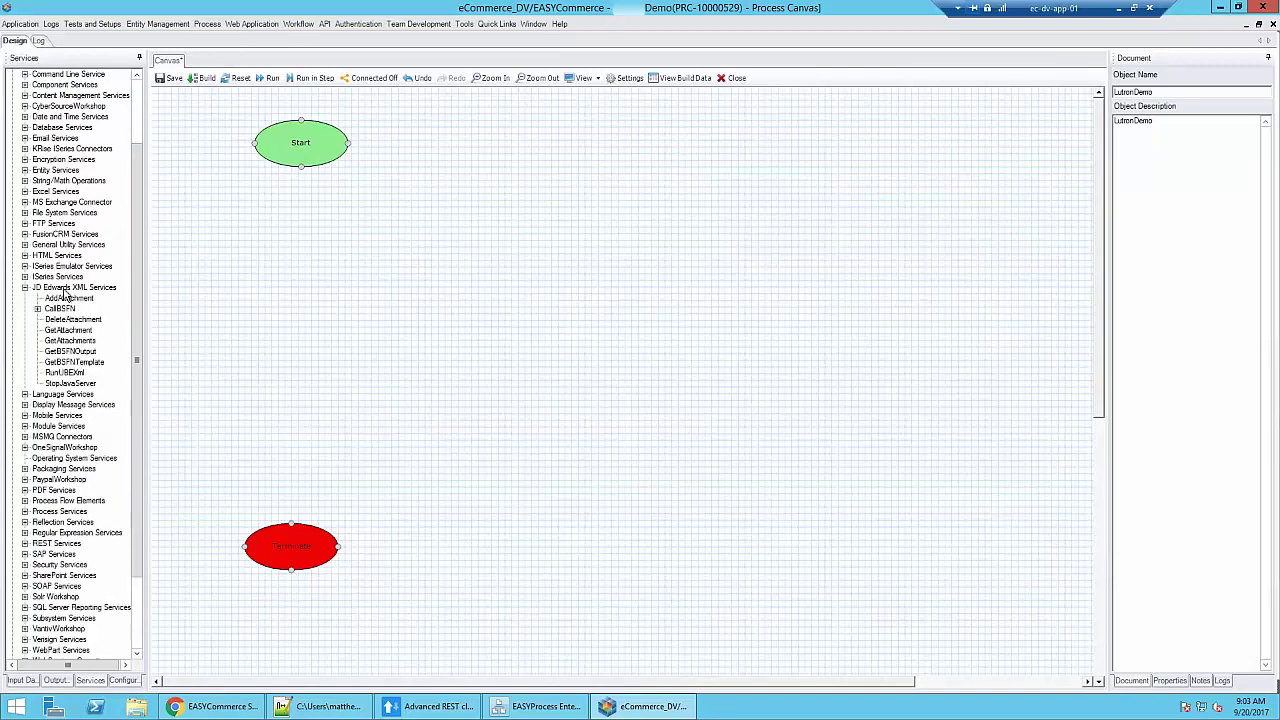
pyautogui.click(60, 309)
pyautogui.click(25, 287)
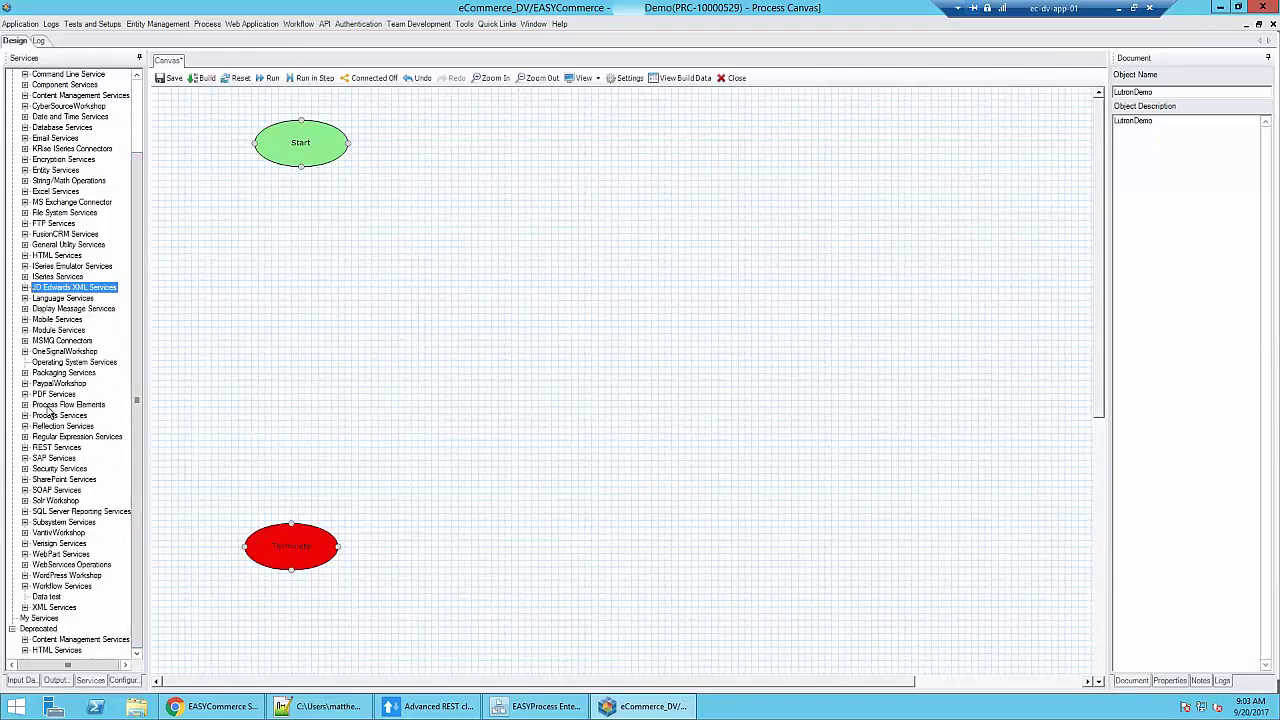
# Add a BinaryDecision from Process Flow Elements to the canvas just below Start and save the process
pyautogui.click(25, 405)
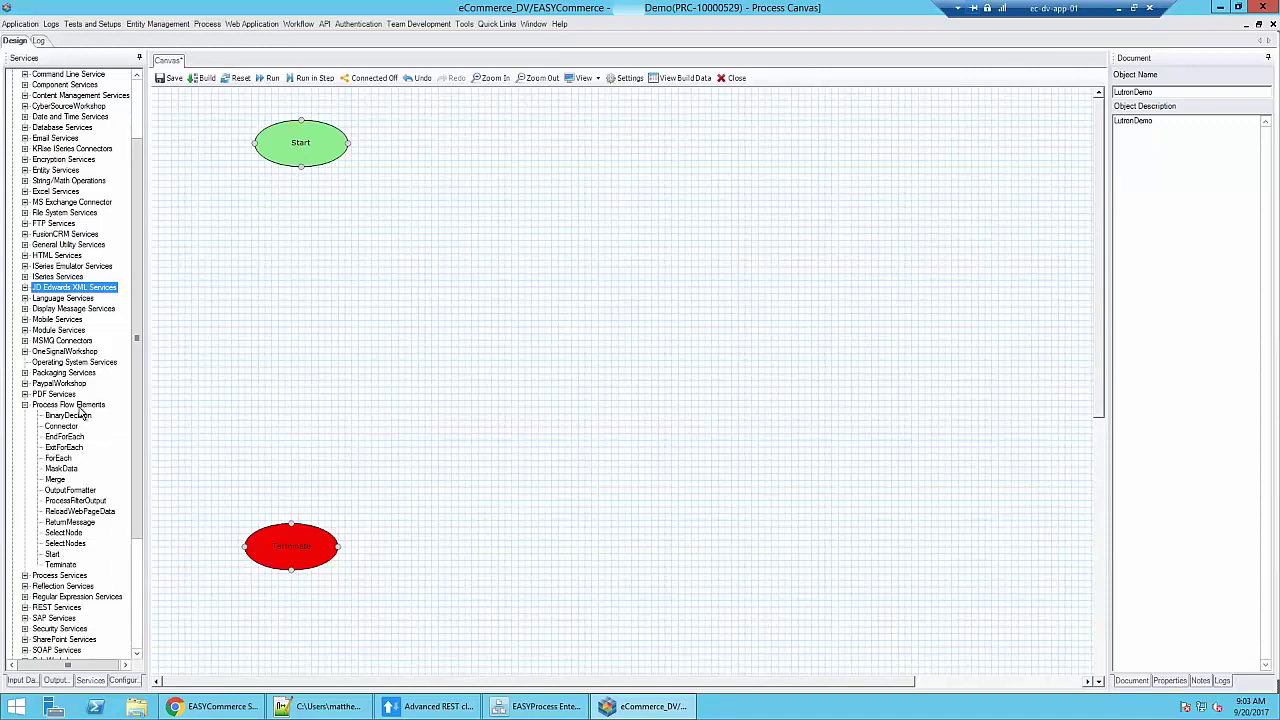
pyautogui.scroll(-1, 84, 414)
pyautogui.moveTo(58, 390); pyautogui.dragTo(300, 240)
pyautogui.doubleClick(399, 277)
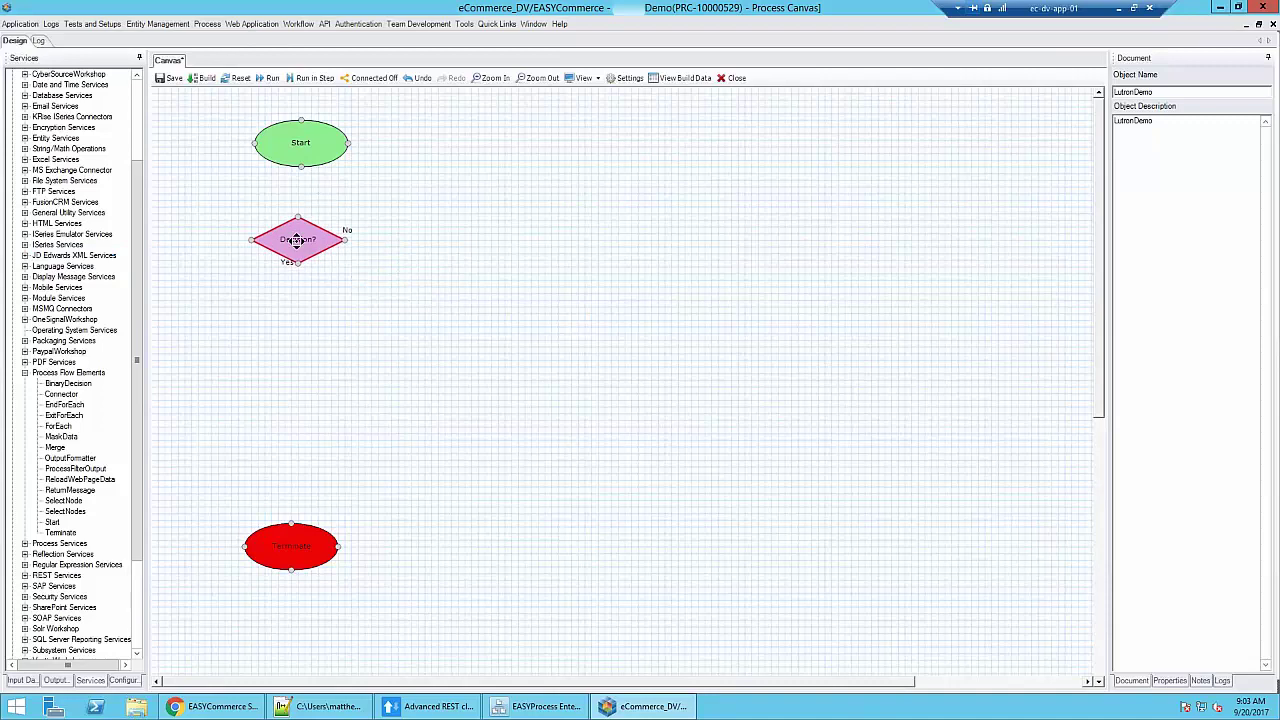
pyautogui.click(168, 78)
# Open the BinaryDecision's configuration and add a new test to its Tests collection
pyautogui.doubleClick(310, 238)
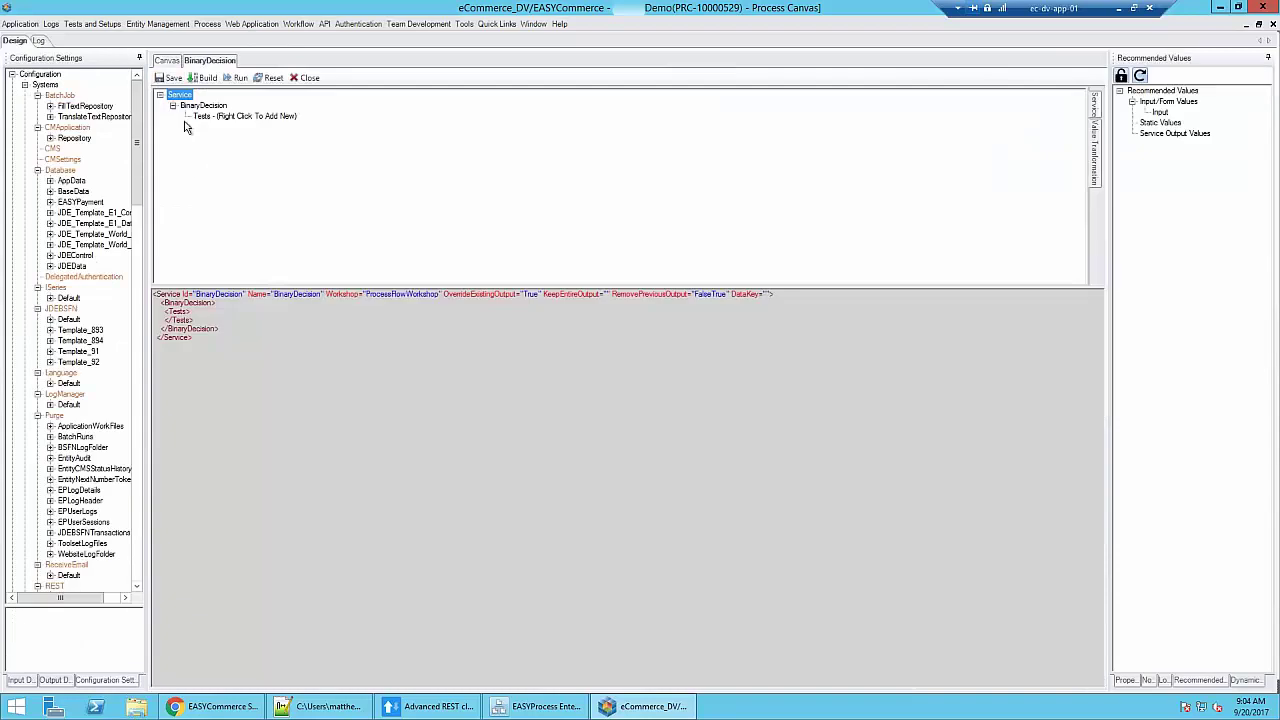
pyautogui.click(208, 116)
pyautogui.rightClick(260, 125)
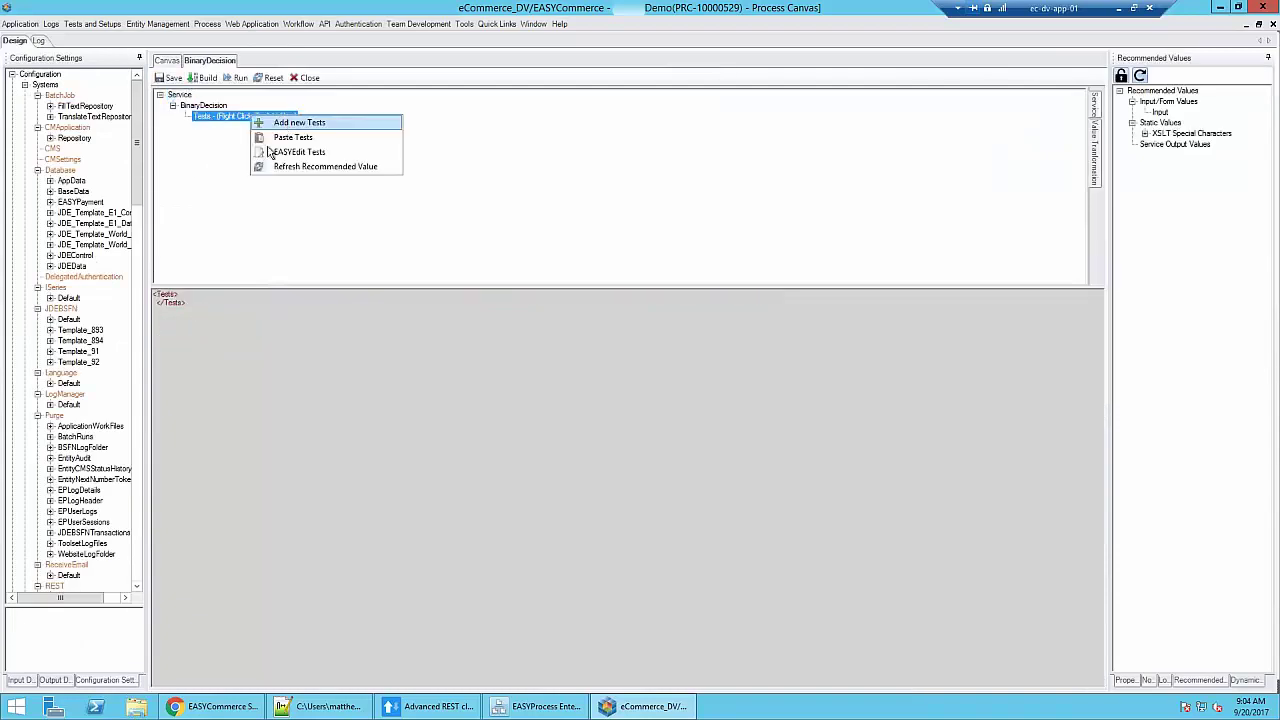
pyautogui.click(288, 124)
# Review the new test's AndOr, LeftClause, Operator, Type and RightClause settings
pyautogui.click(228, 137)
pyautogui.click(235, 148)
pyautogui.click(233, 158)
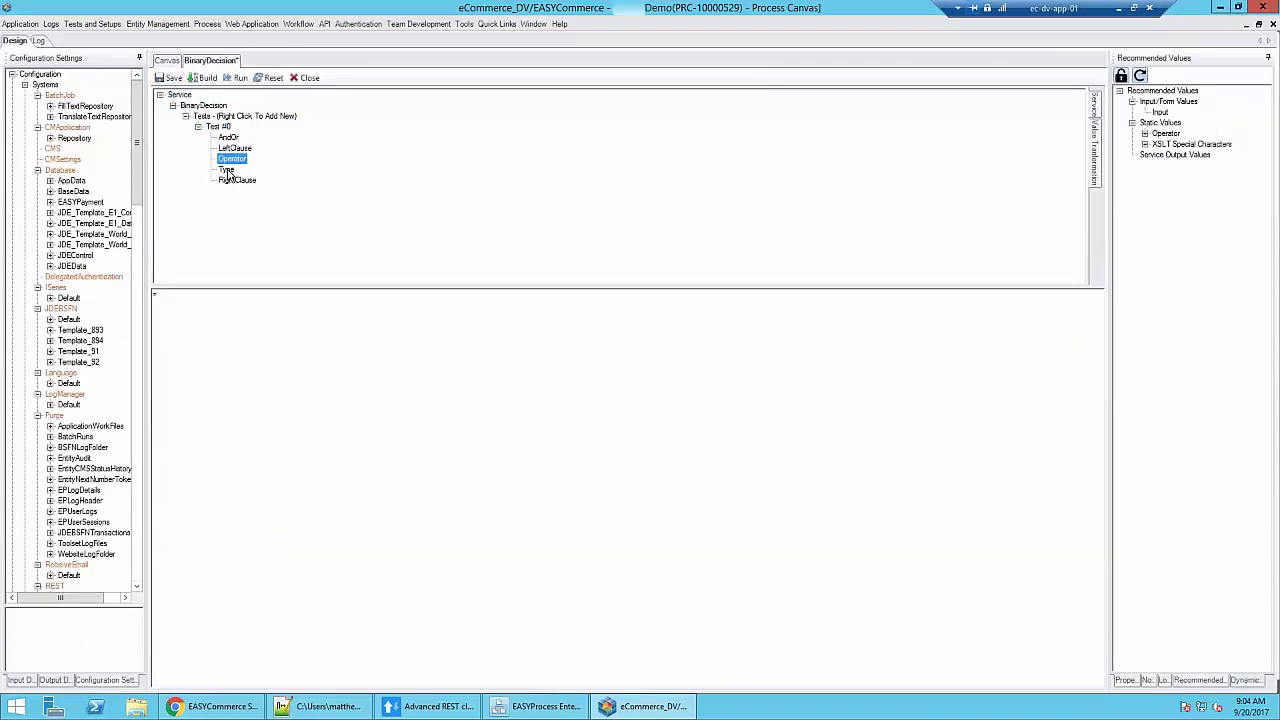
pyautogui.click(228, 169)
pyautogui.click(233, 158)
pyautogui.click(235, 148)
pyautogui.click(218, 126)
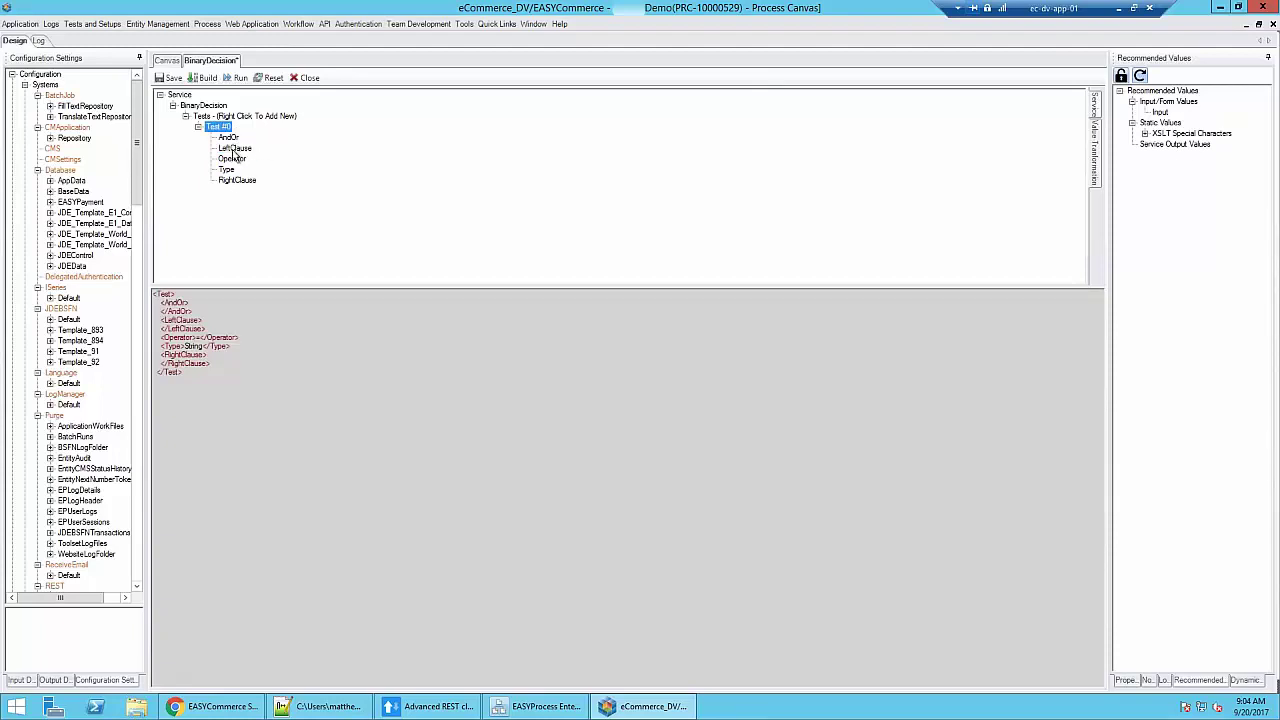
pyautogui.click(235, 148)
pyautogui.click(233, 158)
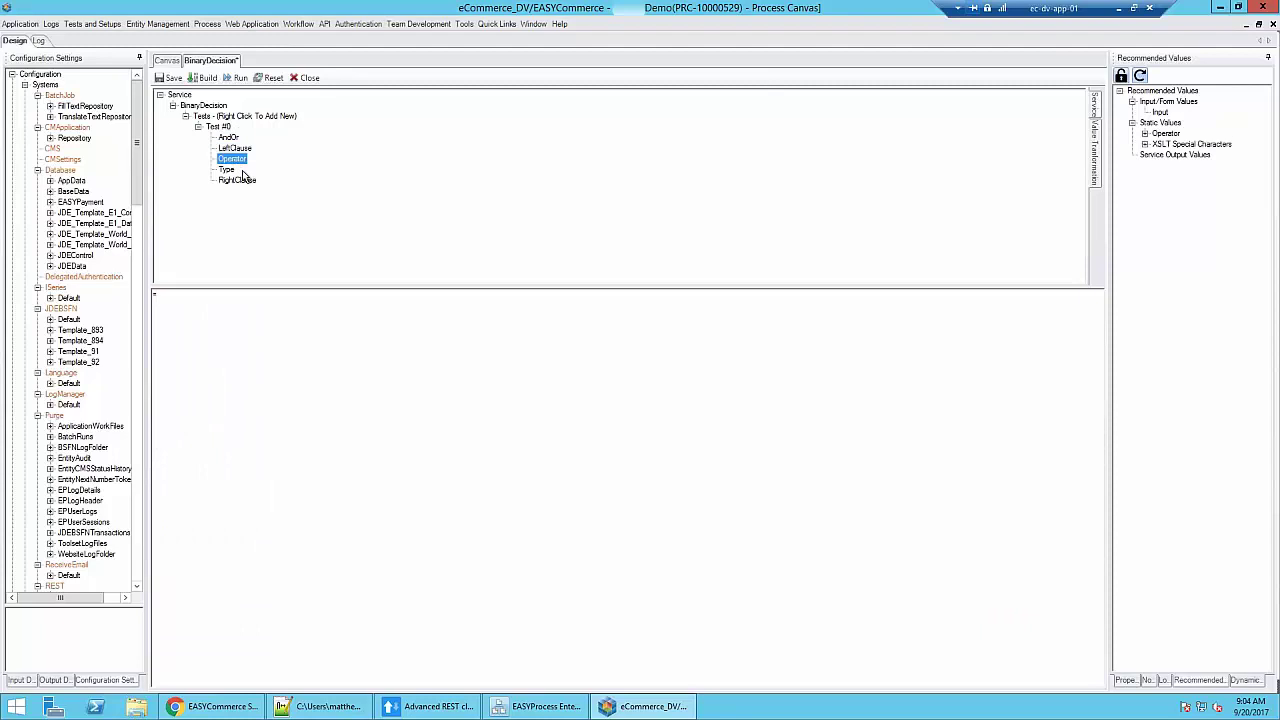
pyautogui.click(227, 170)
pyautogui.click(238, 183)
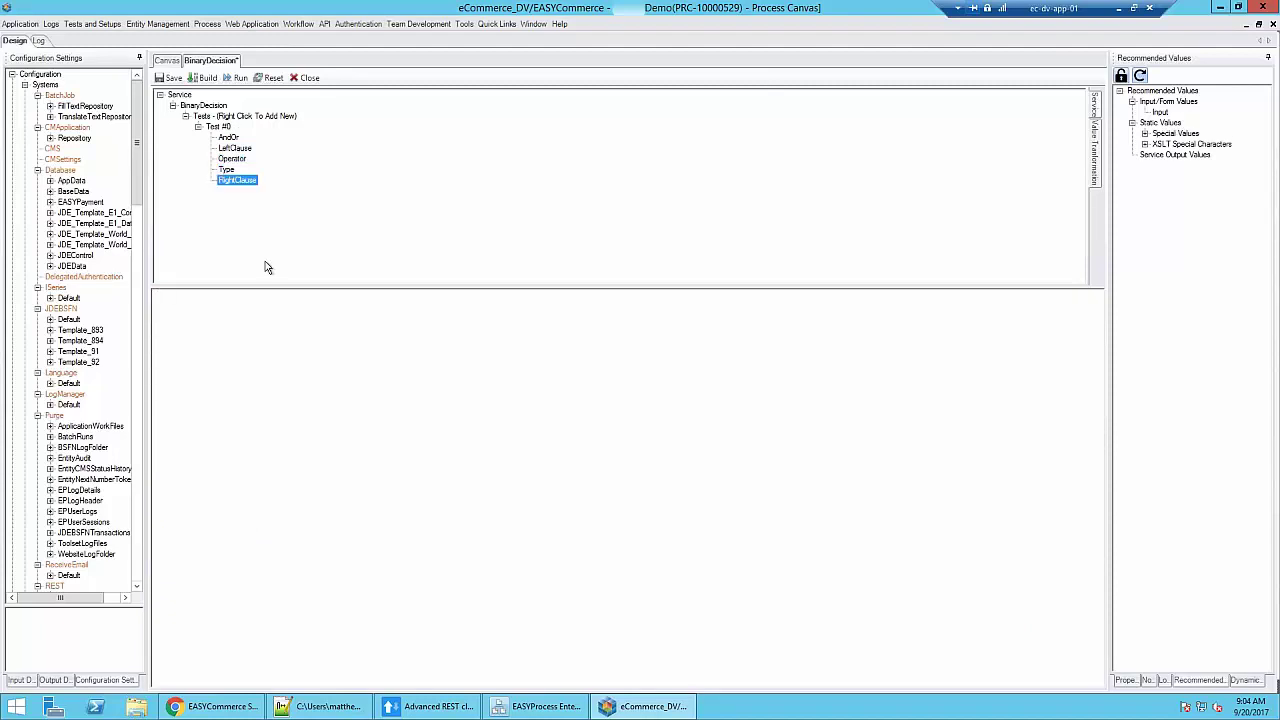
# Set the test's LeftClause to 1 and RightClause to 2, and close the BinaryDecision's configuration
pyautogui.click(237, 149)
pyautogui.click(259, 330)
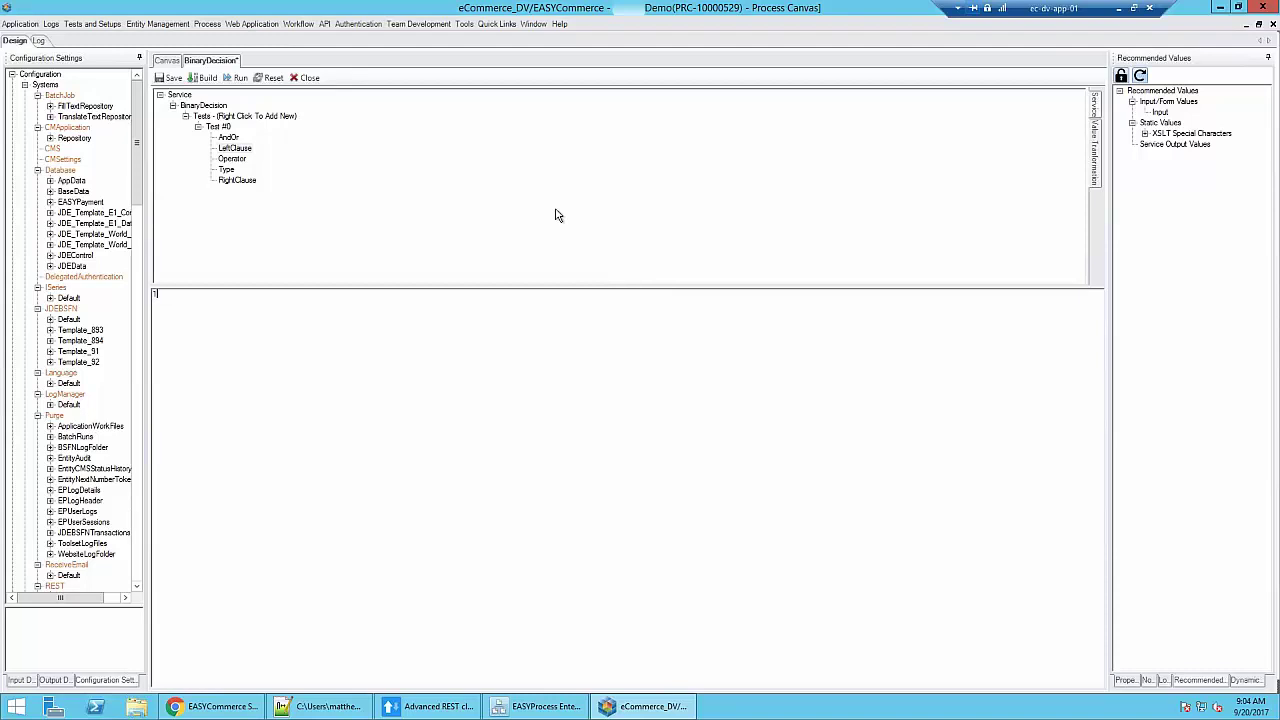
pyautogui.click(232, 159)
pyautogui.click(237, 181)
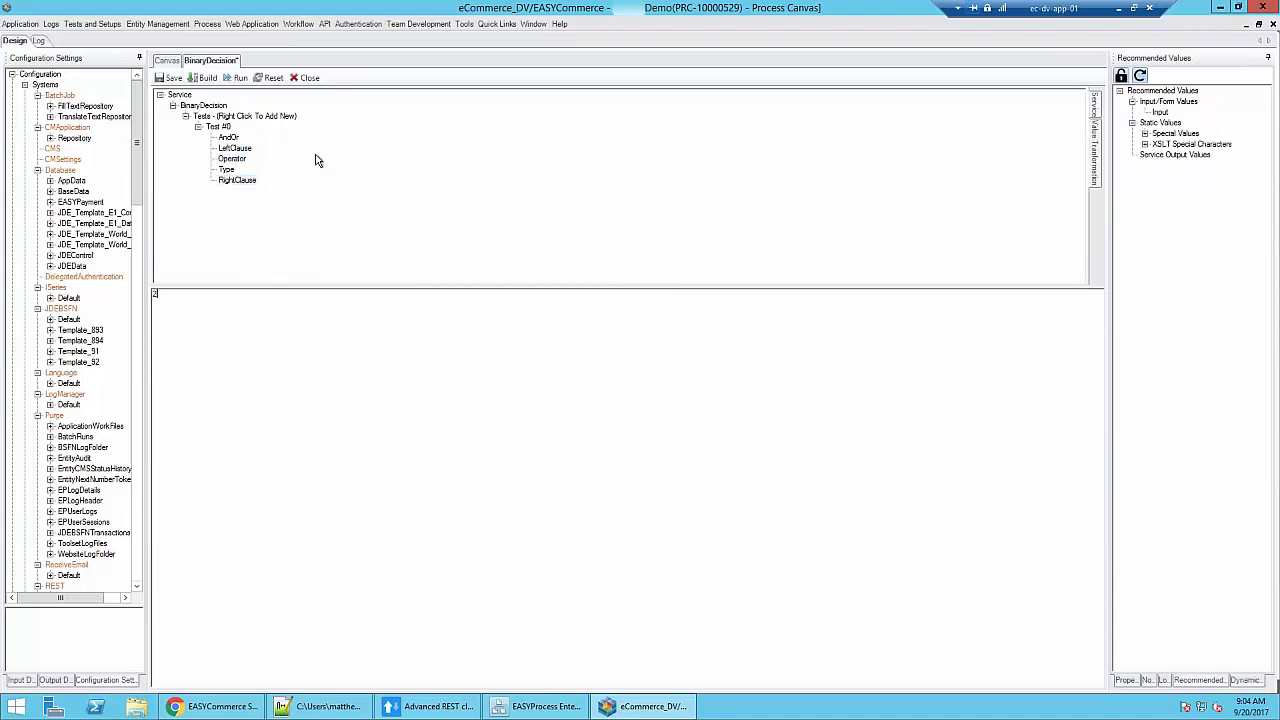
pyautogui.click(308, 78)
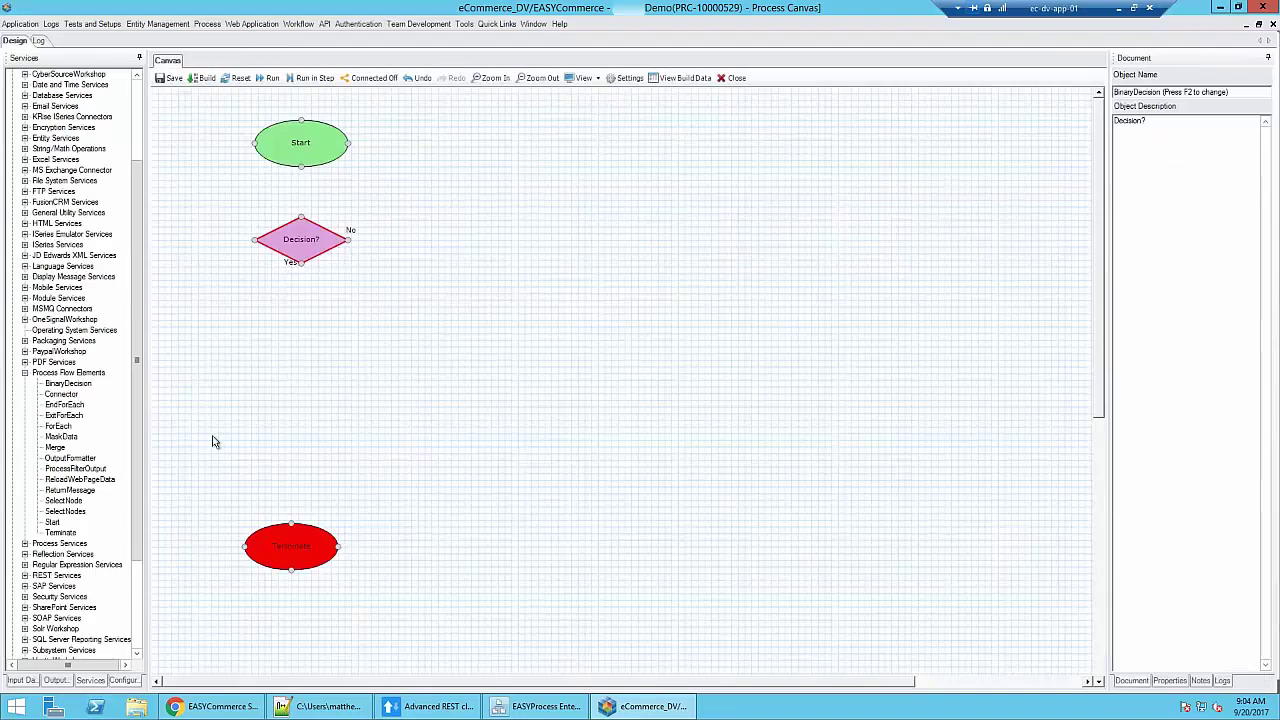
# Move the Decision shape away to the right of Start on the canvas and save the process
pyautogui.moveTo(343, 249); pyautogui.dragTo(572, 150)
pyautogui.click(223, 107)
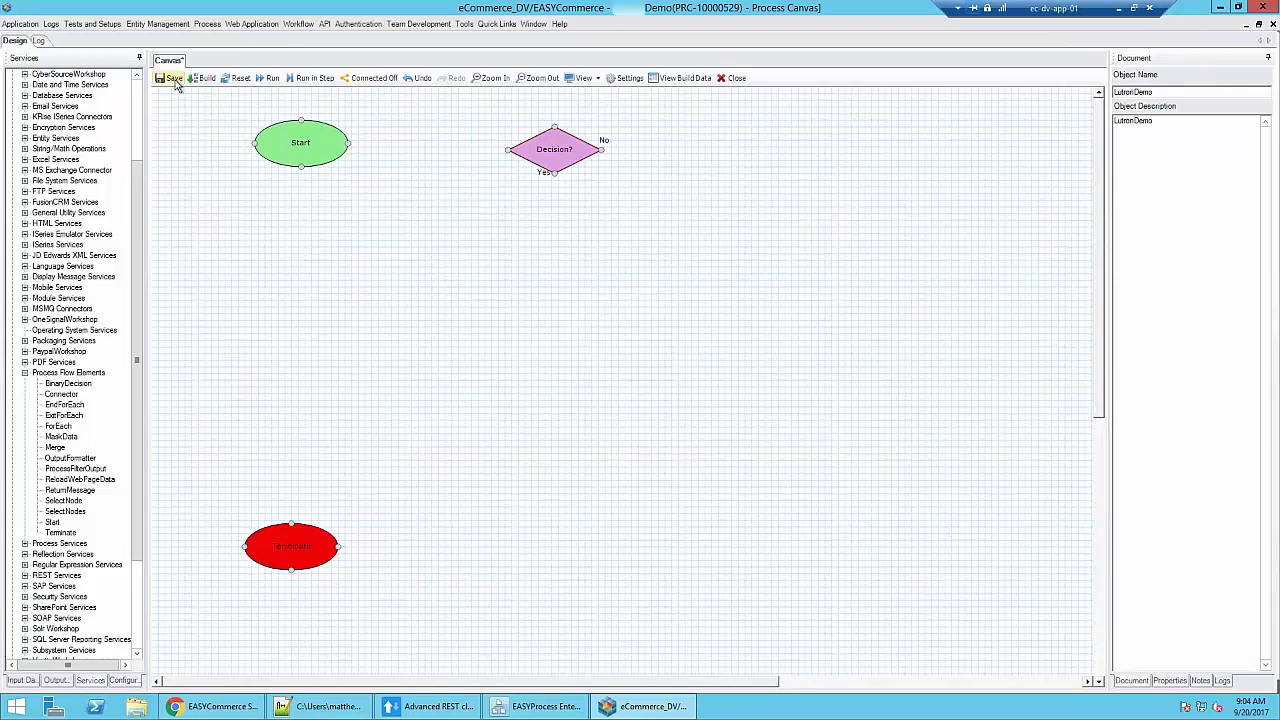
pyautogui.click(174, 80)
# Collapse the Process Flow Elements group and move the Terminate shape up closer beneath Start
pyautogui.click(25, 372)
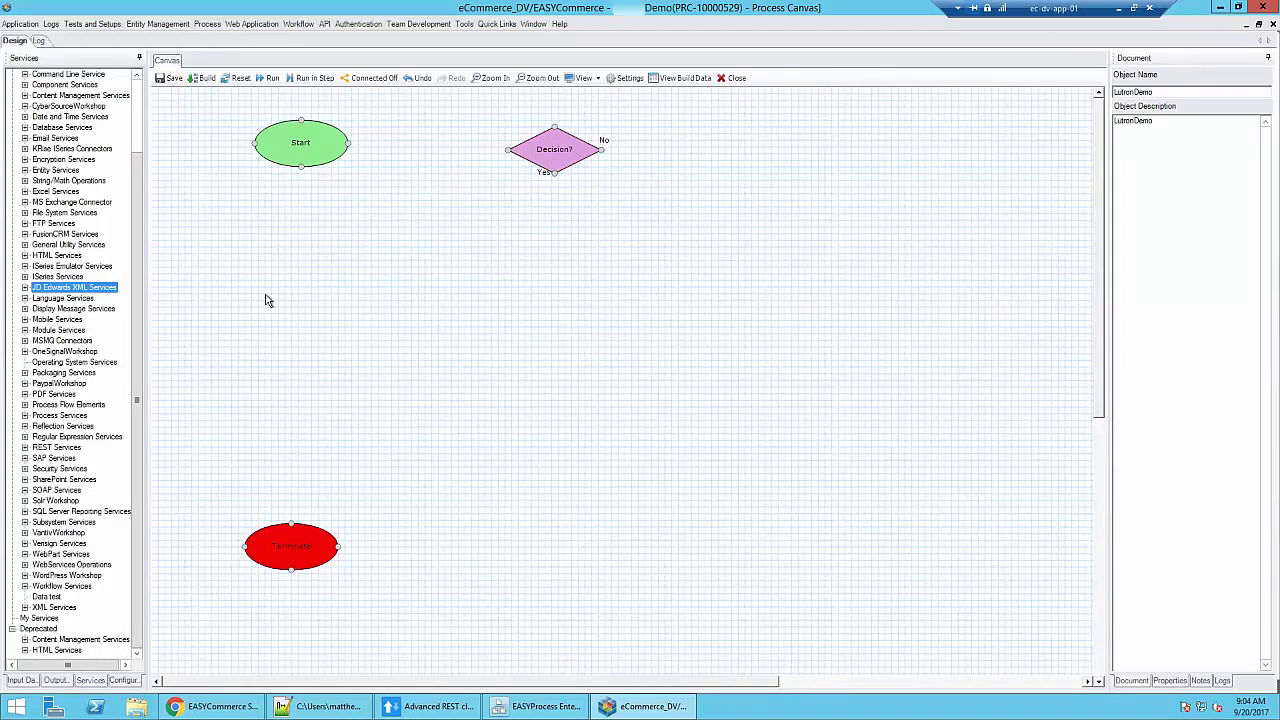
pyautogui.click(274, 546)
pyautogui.moveTo(284, 547); pyautogui.dragTo(294, 334)
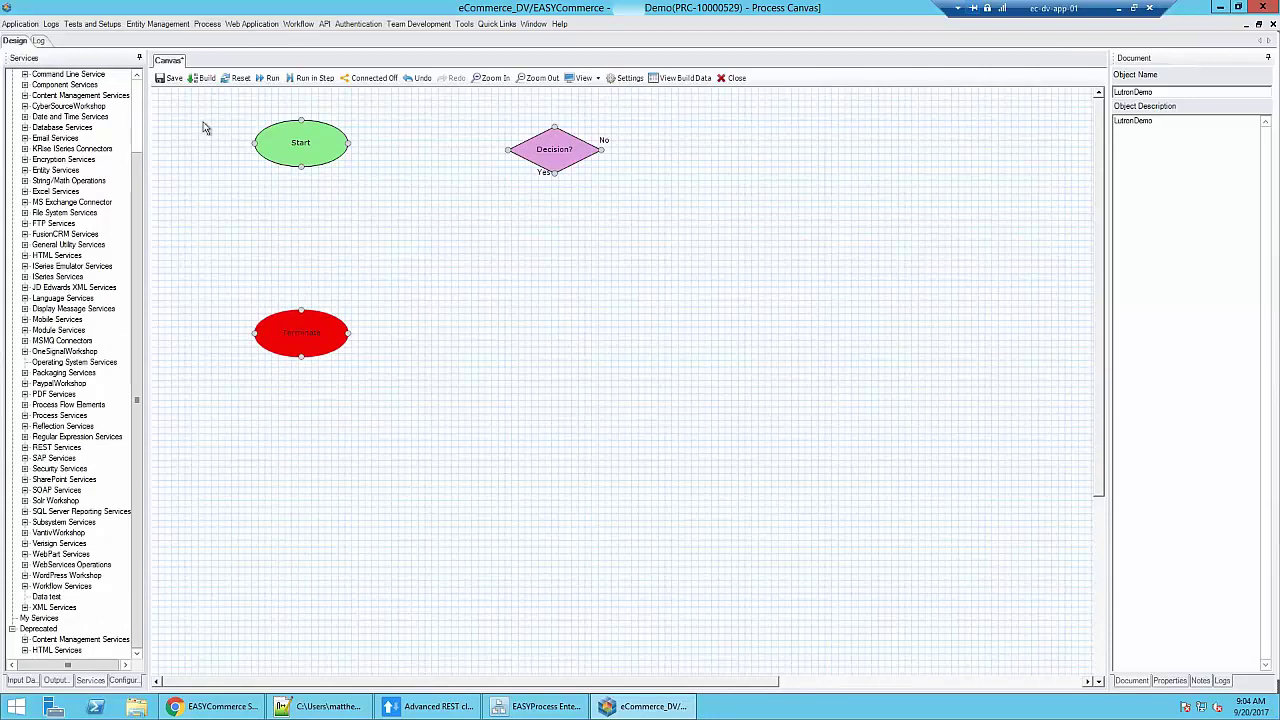
# Save the process and place an Evaluate service from String/Math Operations between Start and Terminate
pyautogui.click(171, 79)
pyautogui.scroll(3, 74, 277)
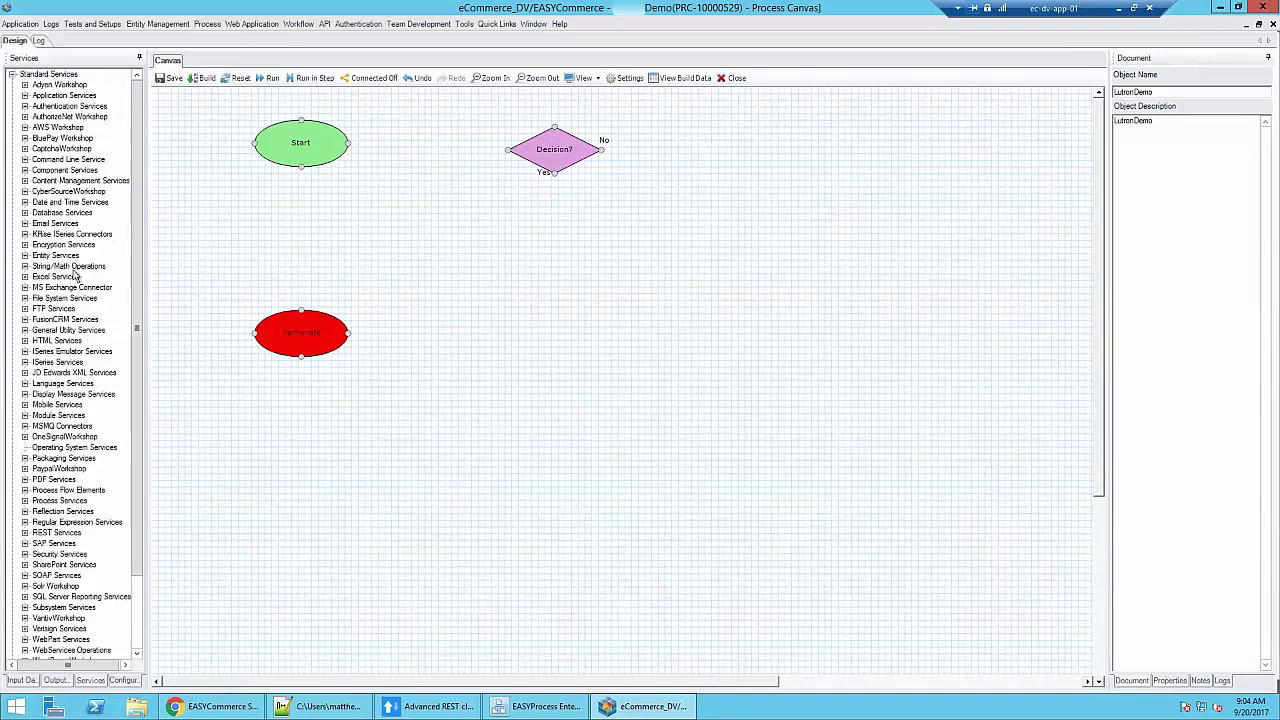
pyautogui.click(25, 267)
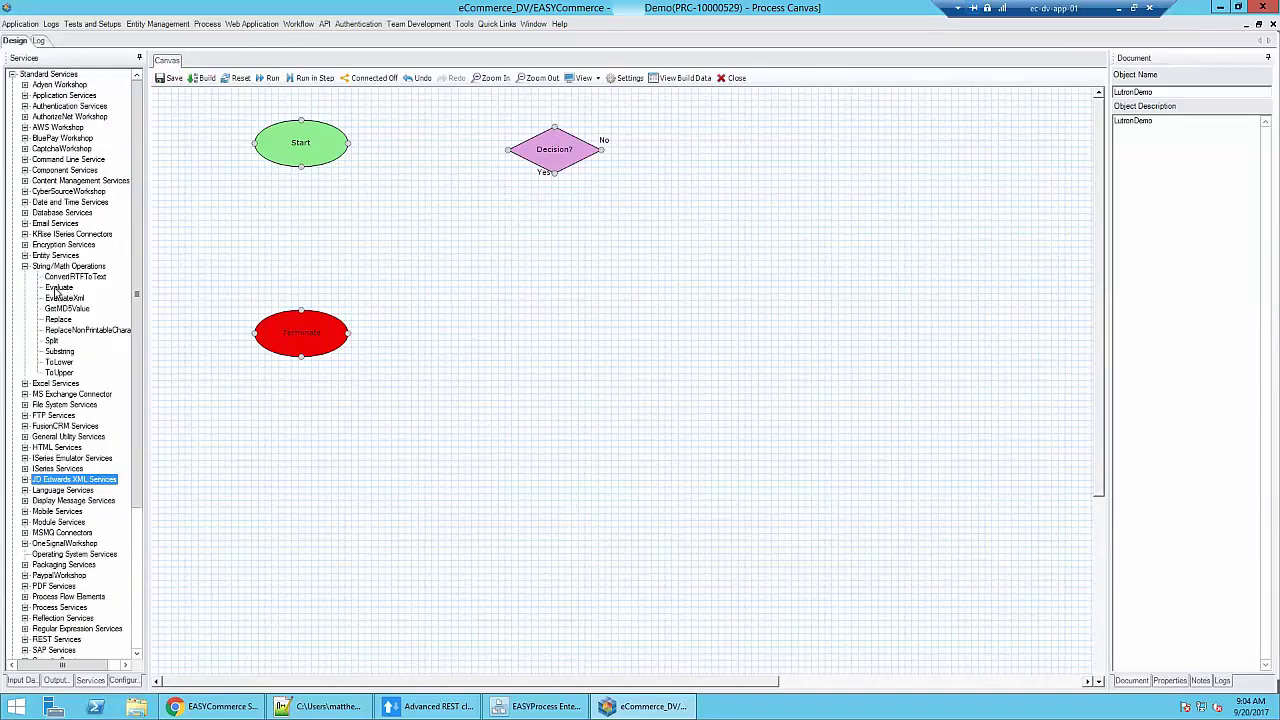
pyautogui.click(63, 267)
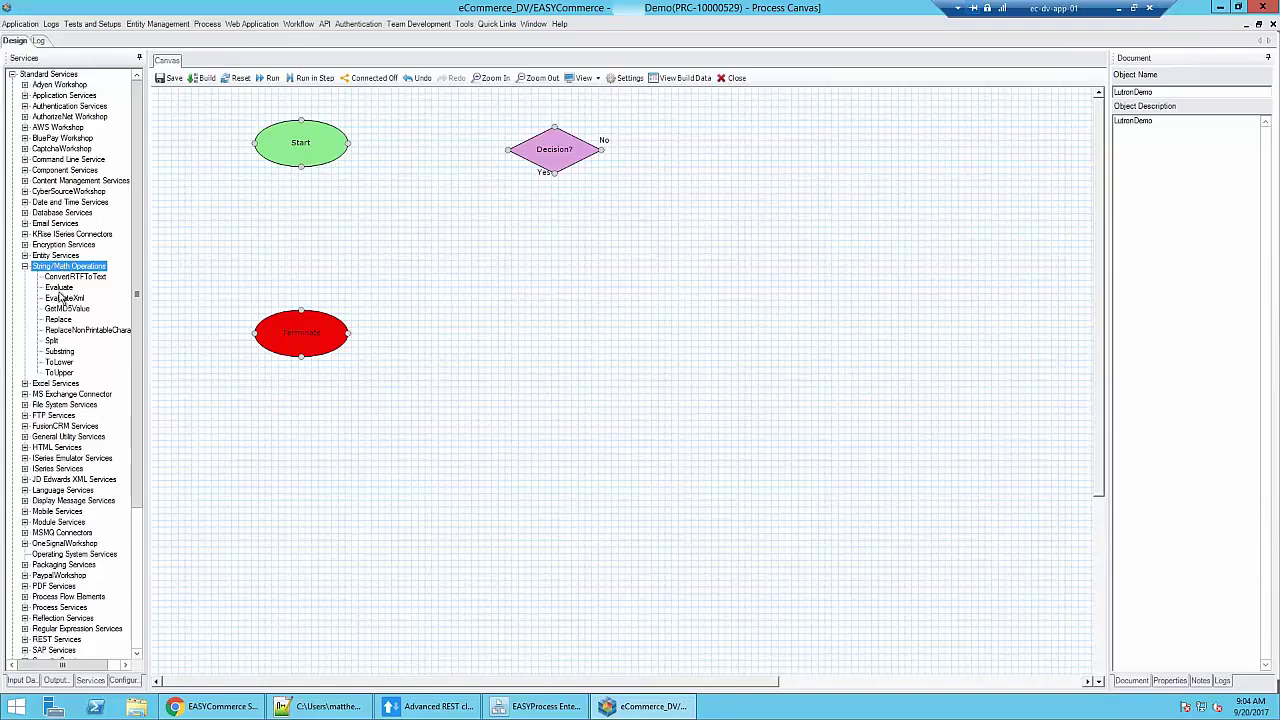
pyautogui.moveTo(60, 290); pyautogui.dragTo(305, 233)
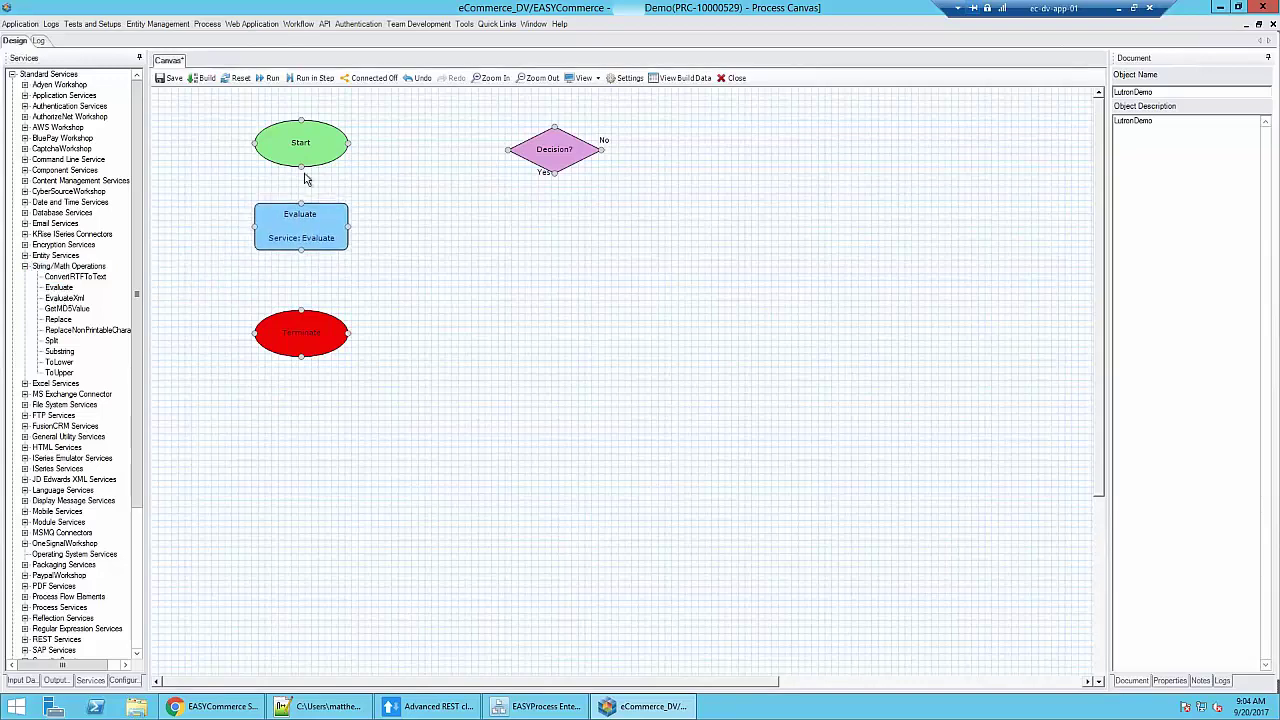
# Connect Start to Evaluate and Evaluate to Terminate, and save the process
pyautogui.moveTo(305, 178); pyautogui.dragTo(300, 314)
pyautogui.click(218, 126)
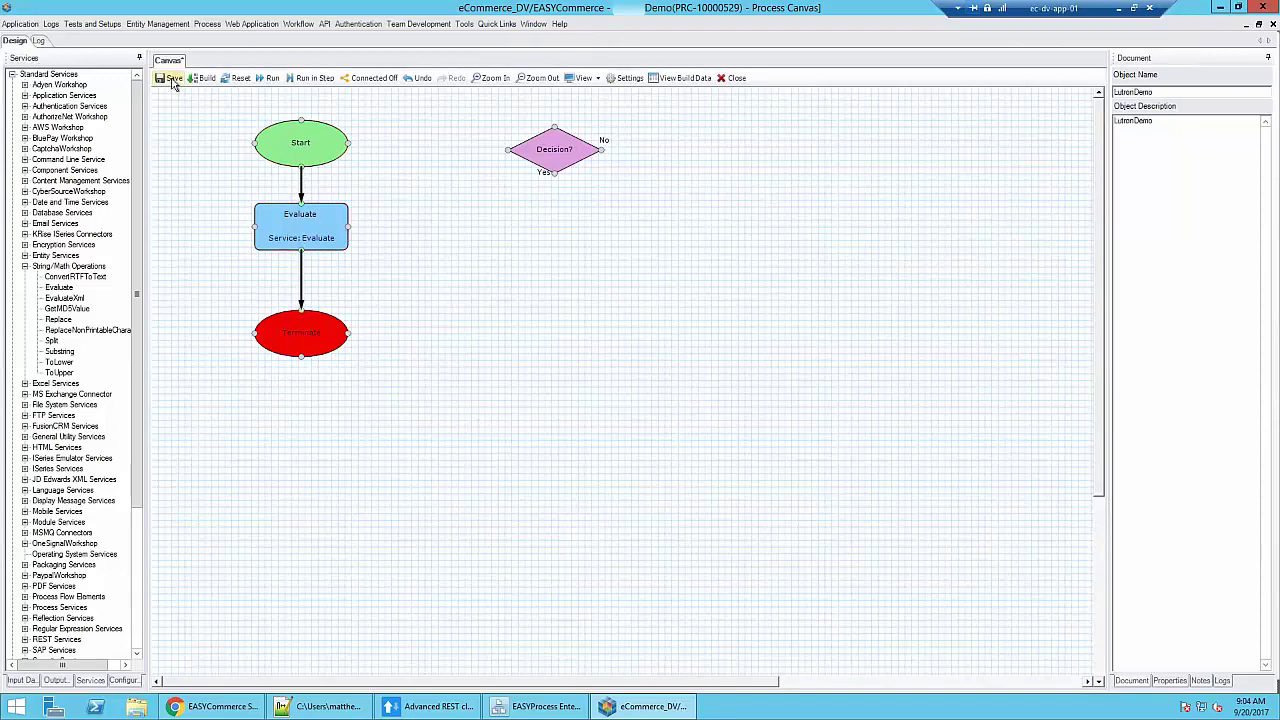
pyautogui.click(172, 80)
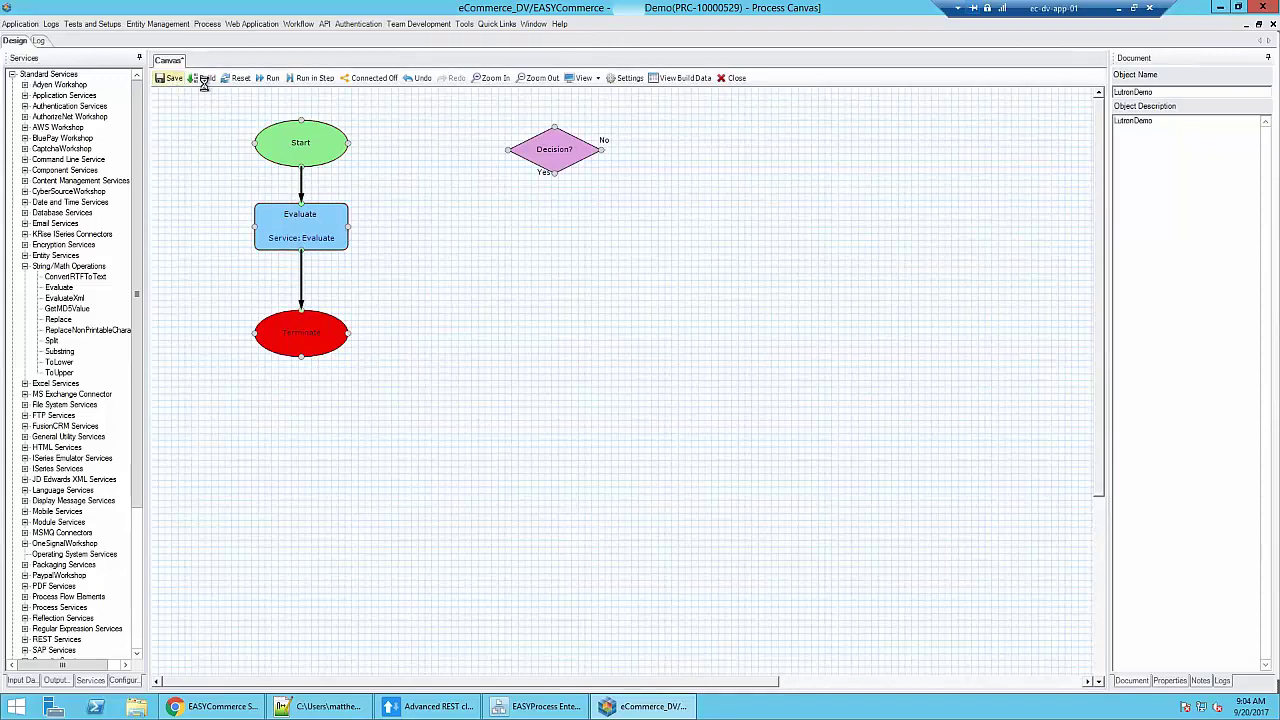
# Open the Evaluate service's configuration and add an Eval with Name Test and Expression 123
pyautogui.doubleClick(322, 240)
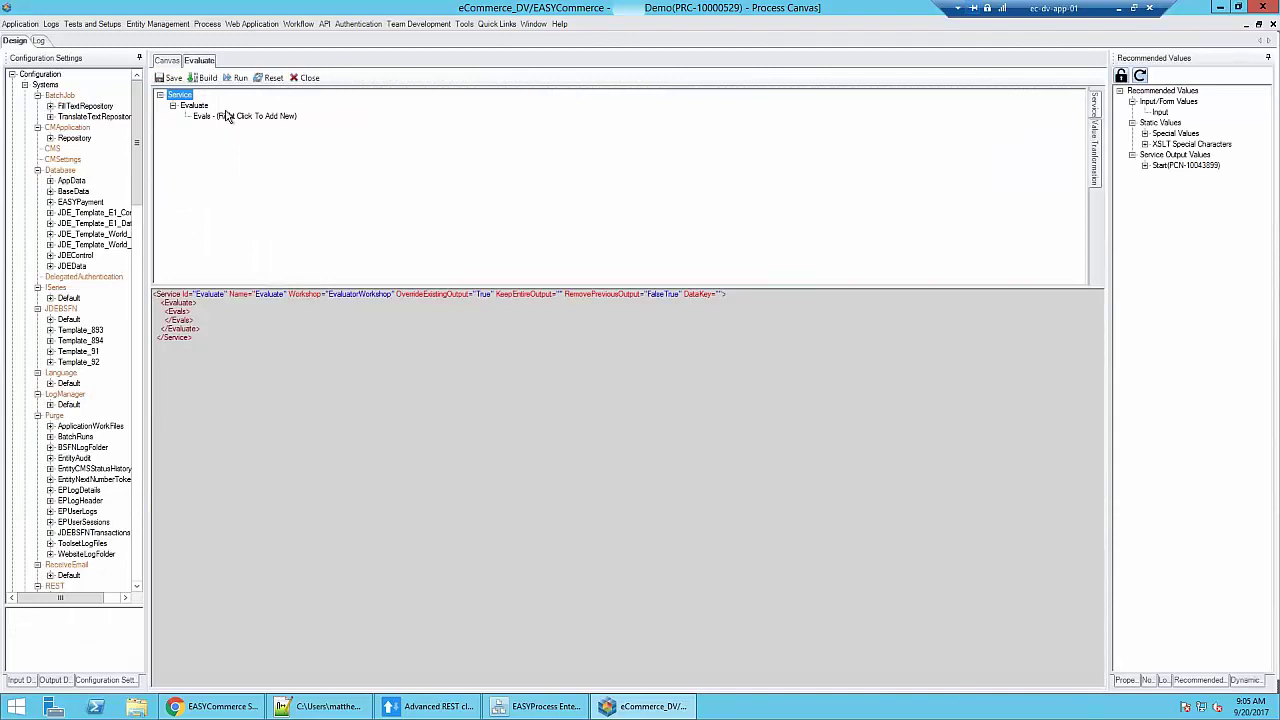
pyautogui.rightClick(228, 117)
pyautogui.click(260, 125)
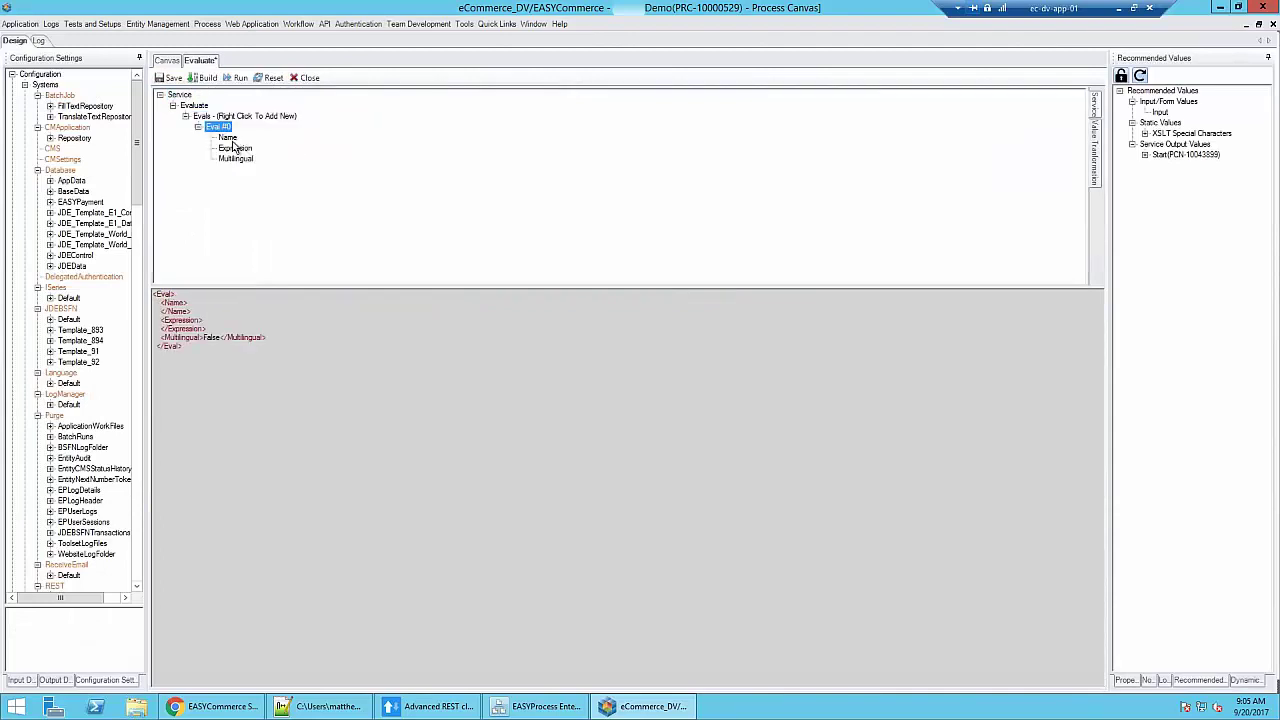
pyautogui.click(228, 138)
pyautogui.click(385, 375)
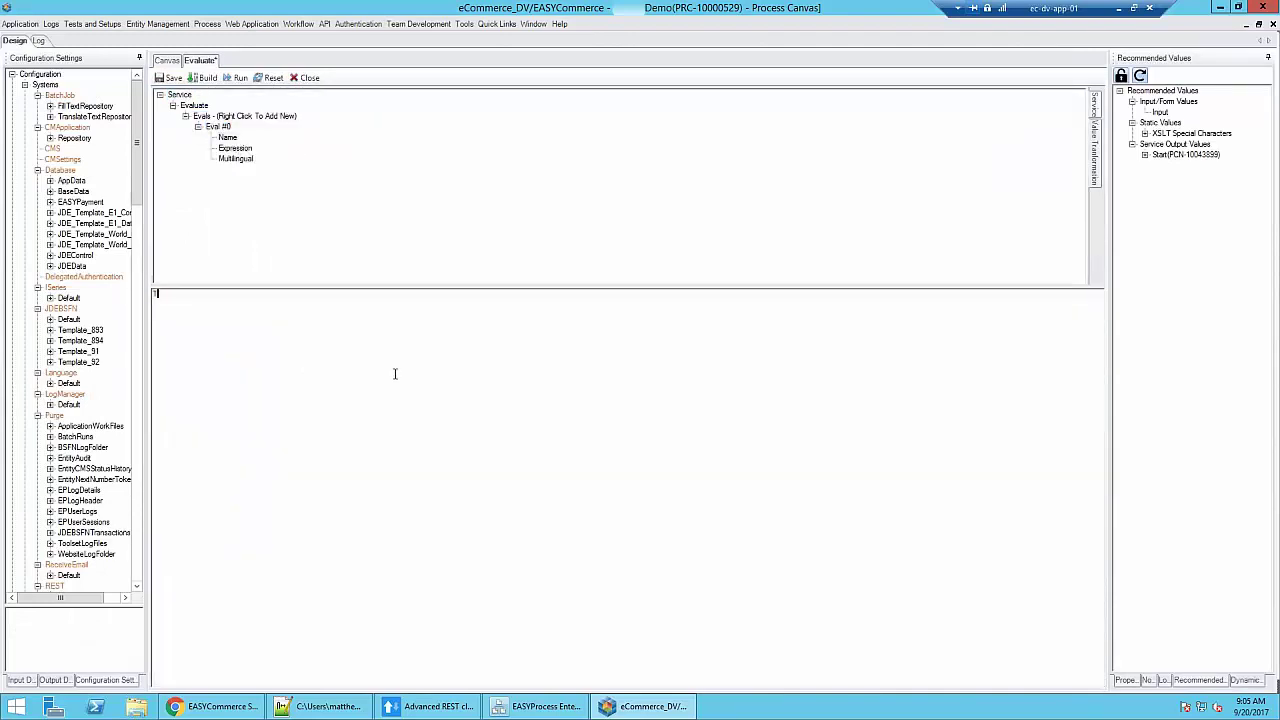
pyautogui.click(234, 149)
pyautogui.click(260, 371)
pyautogui.write('123')
# Add a second Eval with Name Test2 and Expression 456, then save and close the Evaluate configuration
pyautogui.rightClick(258, 124)
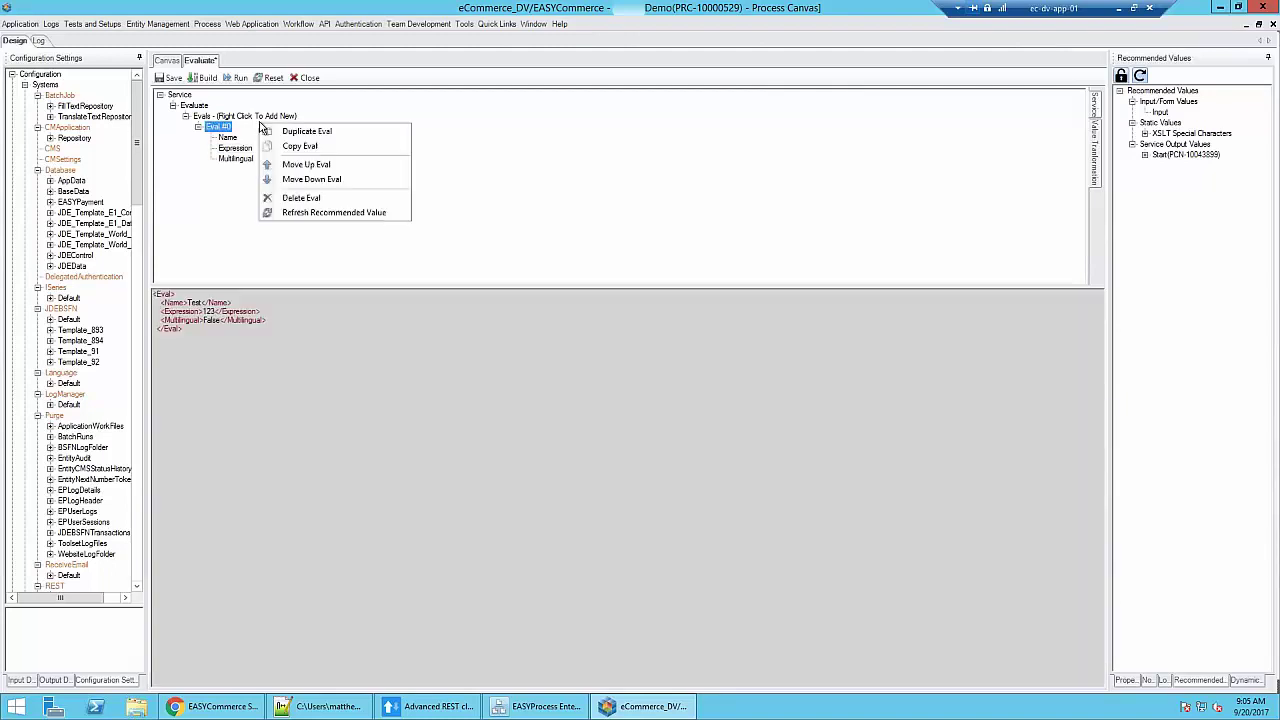
pyautogui.rightClick(266, 118)
pyautogui.click(292, 124)
pyautogui.click(230, 180)
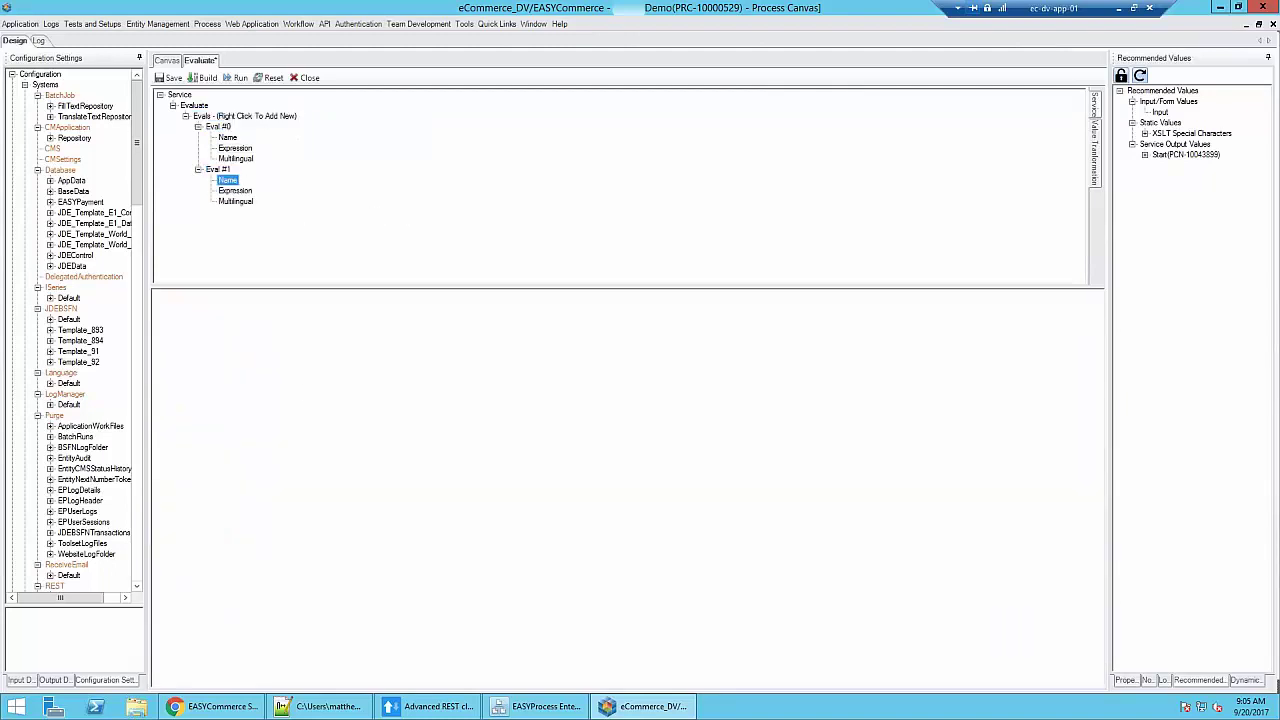
pyautogui.click(304, 391)
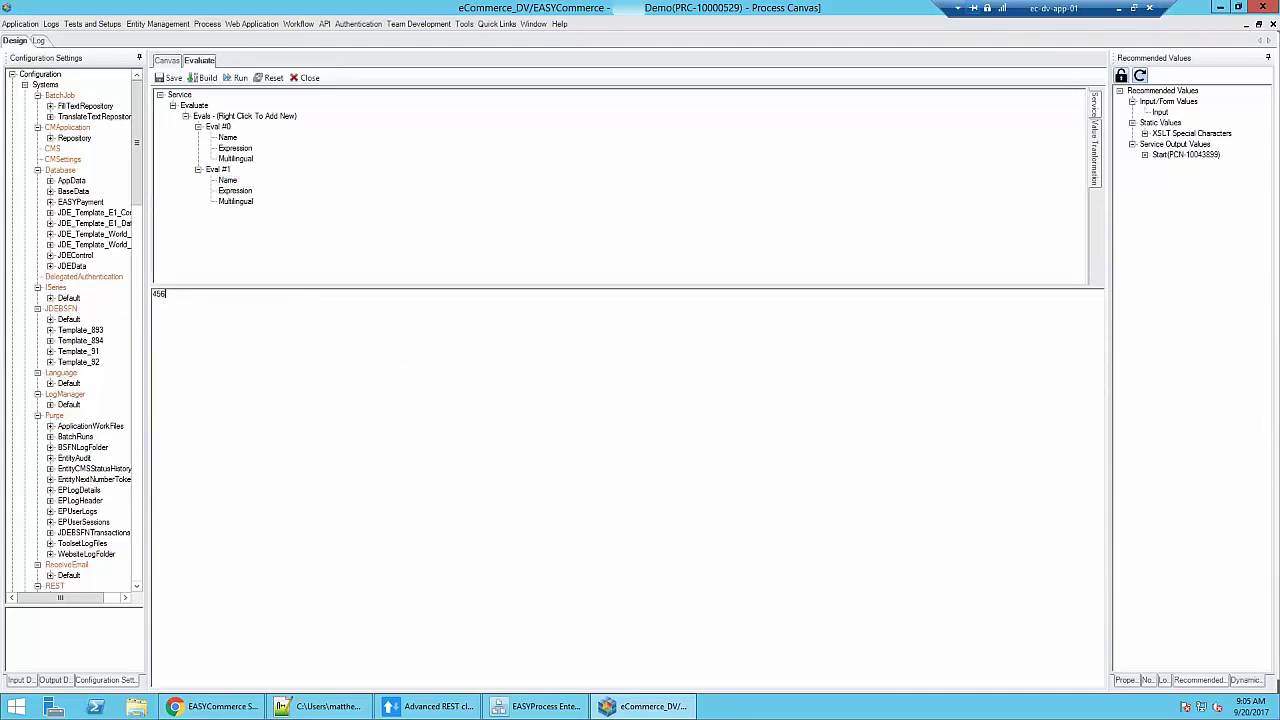
pyautogui.click(306, 78)
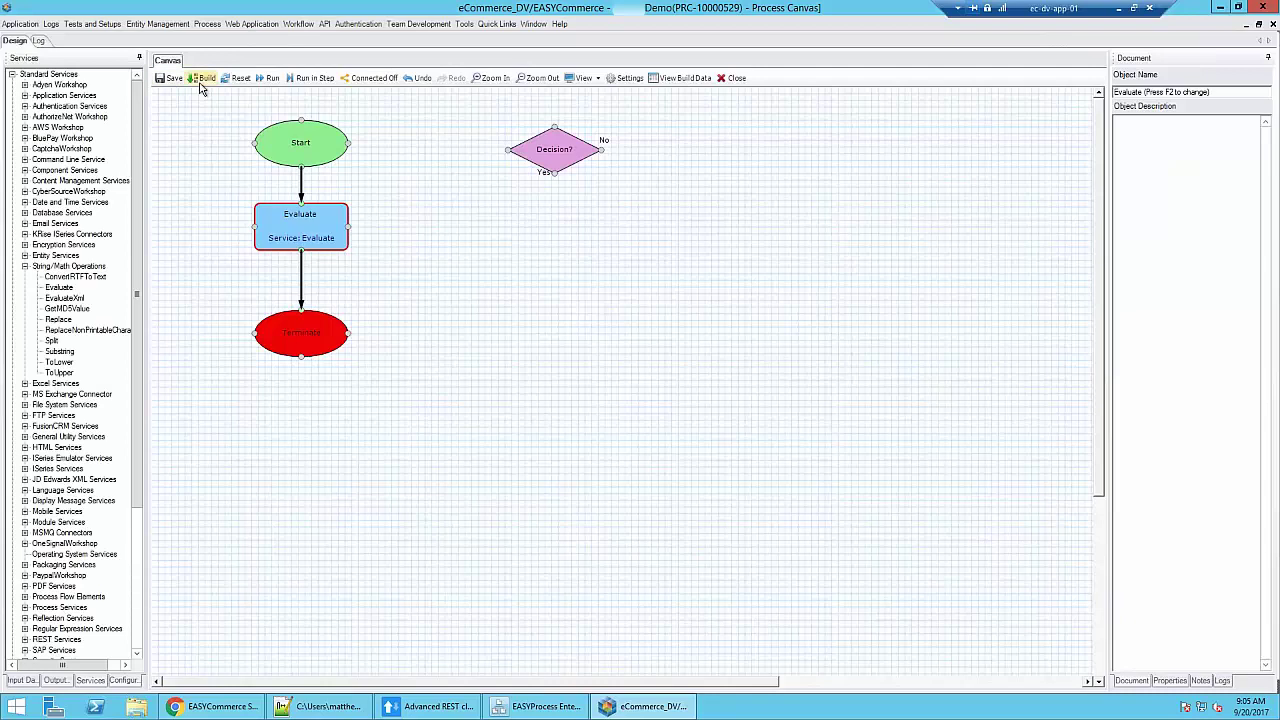
# Run the process in step mode through the Start and Evaluate shapes
pyautogui.click(362, 205)
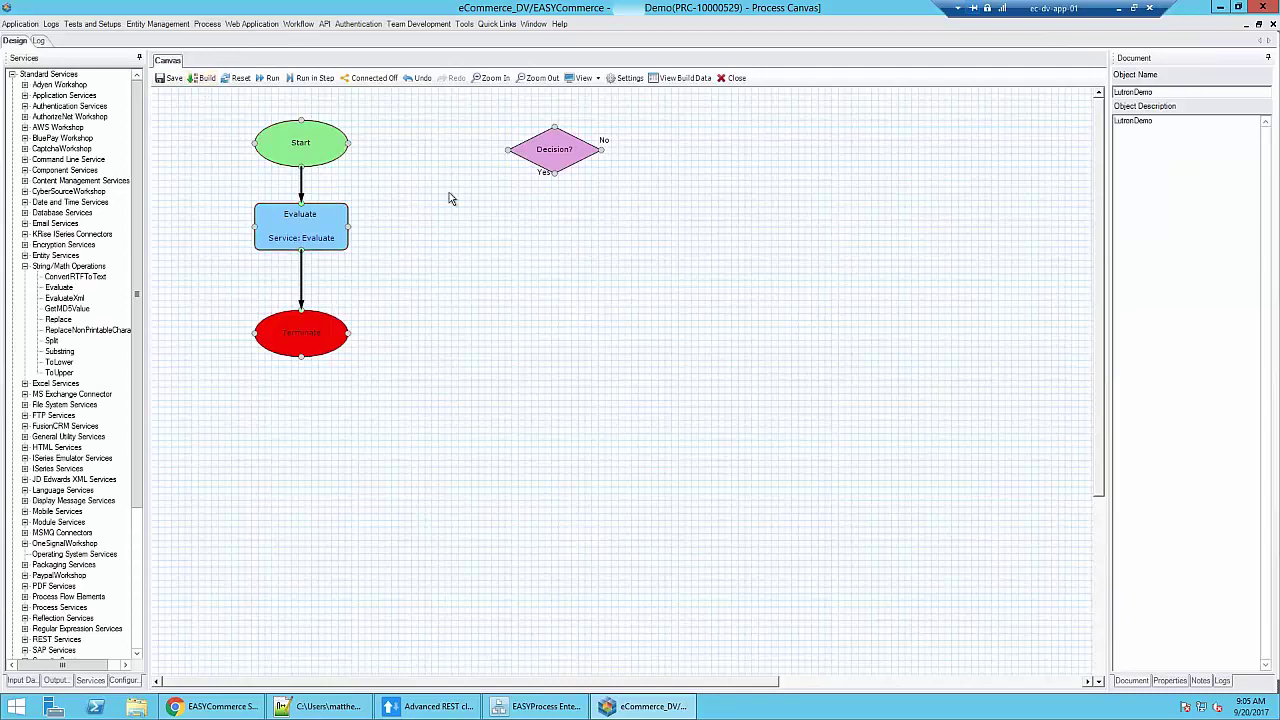
pyautogui.click(318, 150)
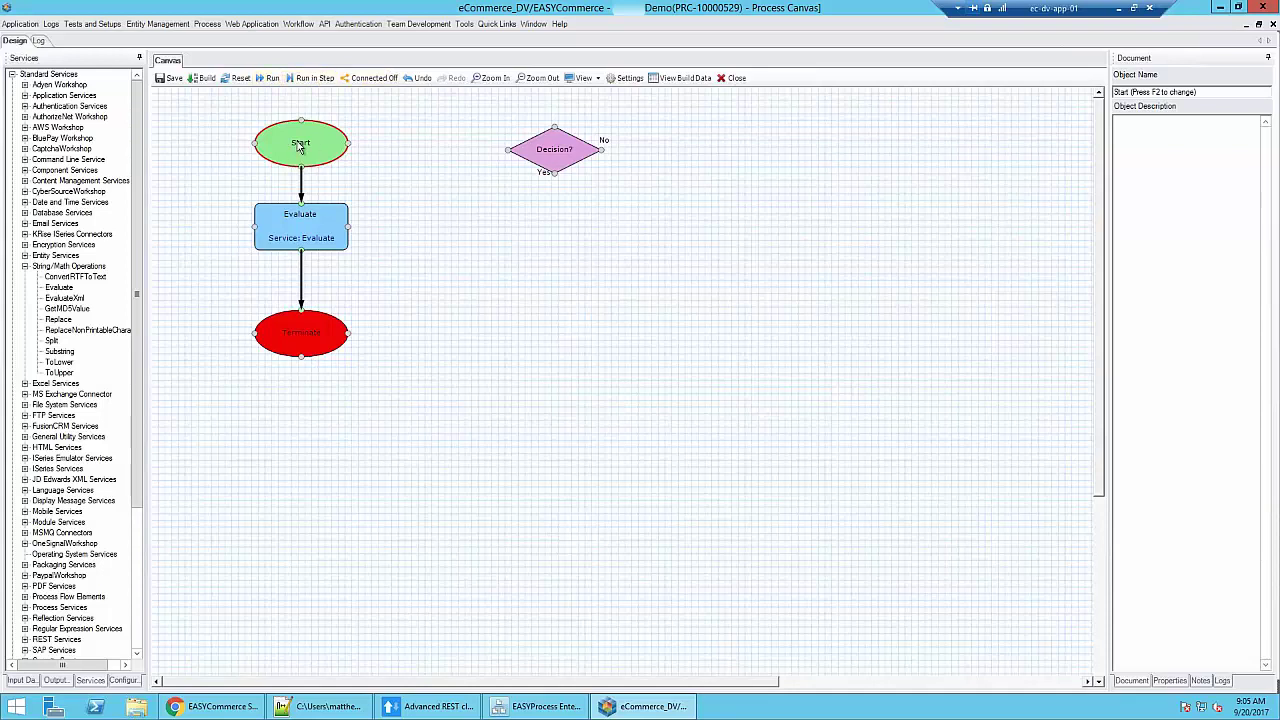
pyautogui.click(311, 80)
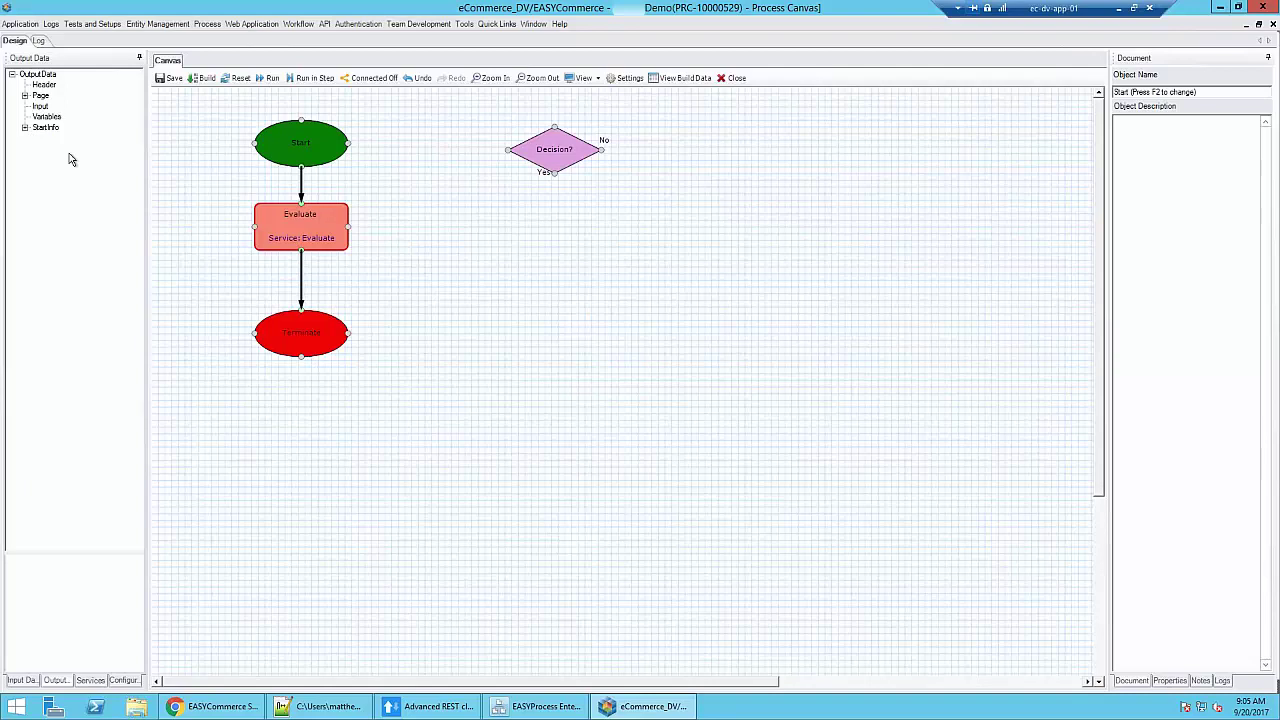
pyautogui.click(318, 233)
pyautogui.click(312, 78)
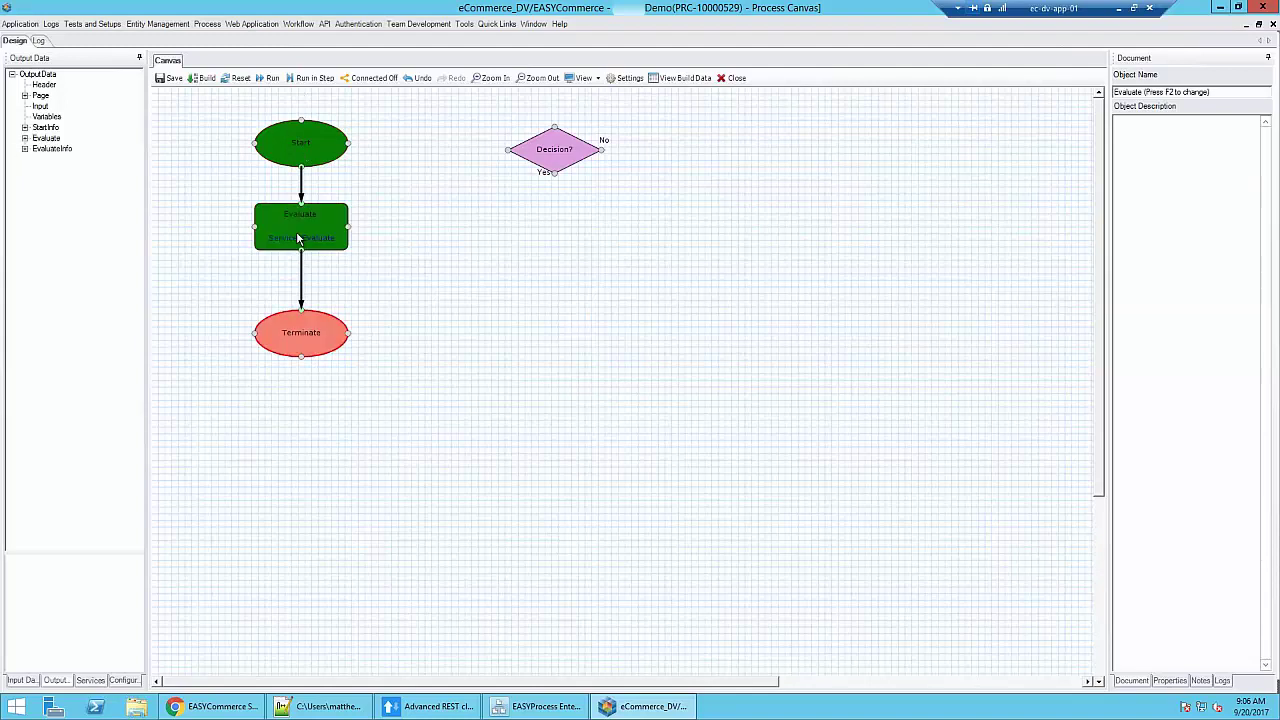
# Examine the Evaluate service's output data, including its Test and Test2 values
pyautogui.click(45, 140)
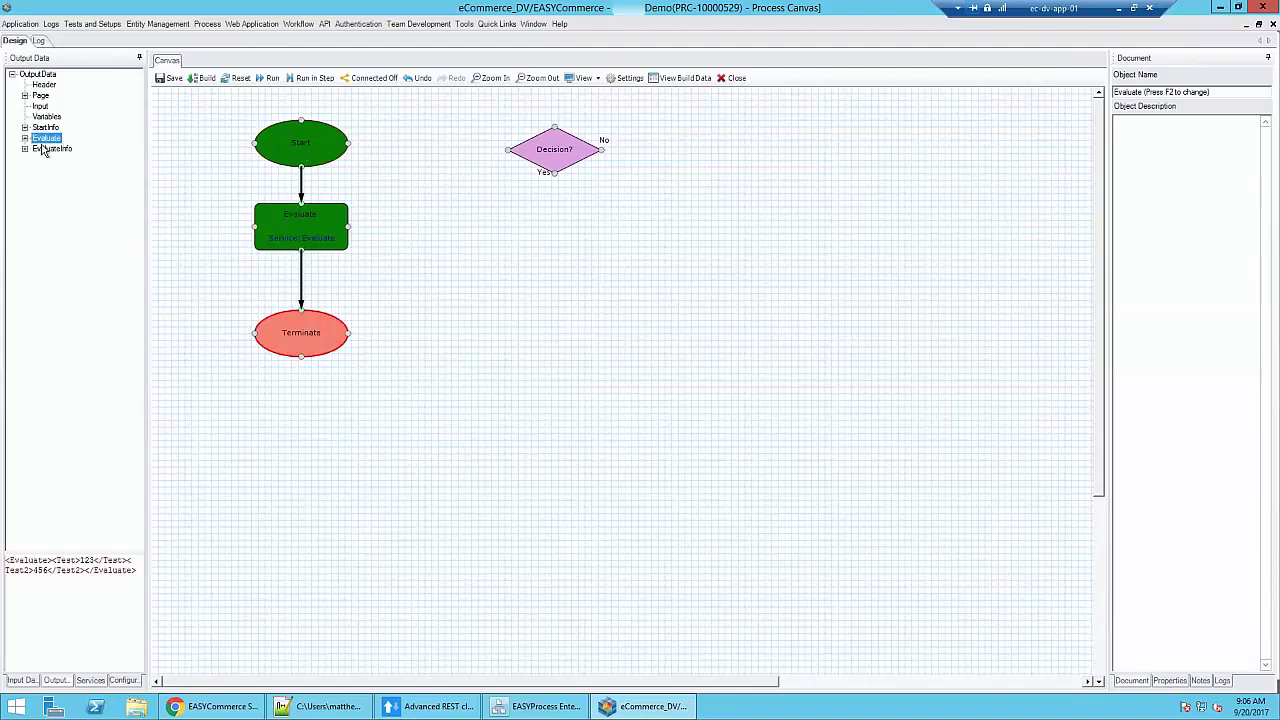
pyautogui.click(25, 138)
pyautogui.click(52, 149)
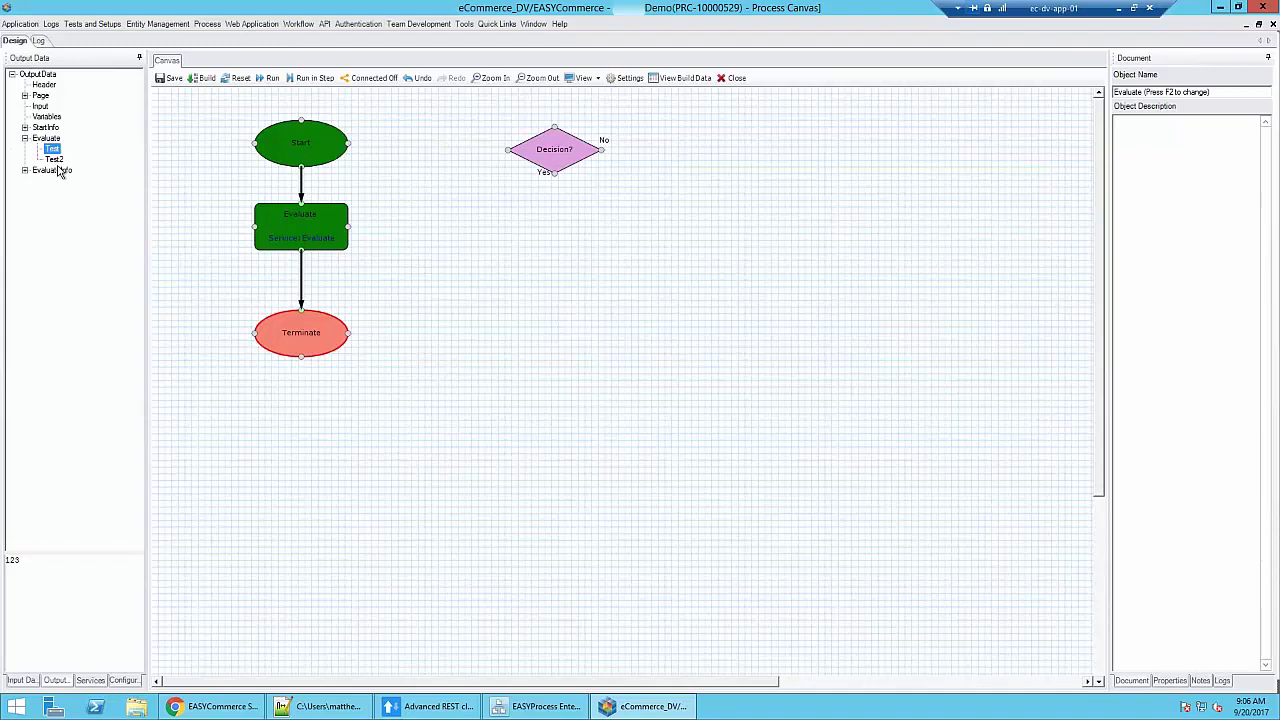
pyautogui.doubleClick(9, 562)
pyautogui.click(55, 160)
pyautogui.doubleClick(8, 563)
# Delete the connector between Evaluate and Terminate and move Terminate farther down to make room
pyautogui.click(301, 282)
pyautogui.rightClick(301, 282)
pyautogui.click(335, 304)
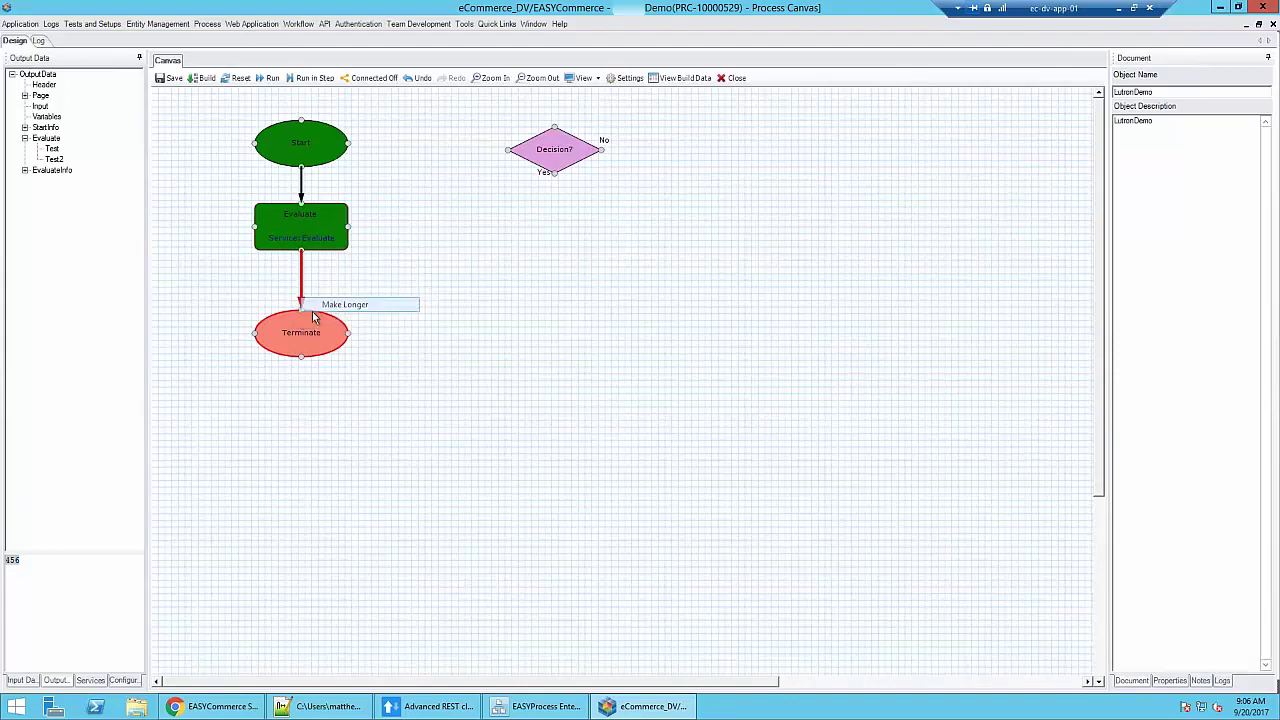
pyautogui.rightClick(300, 304)
pyautogui.click(326, 312)
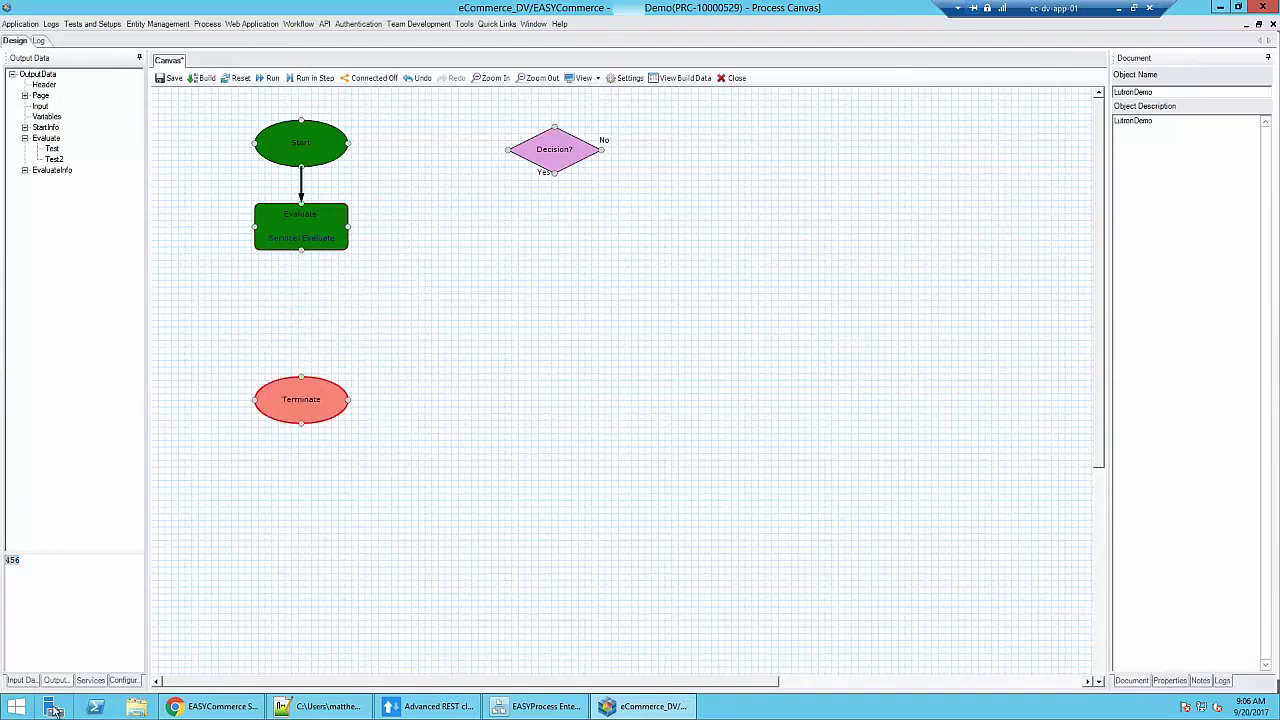
# Place a second Evaluate service between the first Evaluate and Terminate
pyautogui.click(93, 681)
pyautogui.click(59, 288)
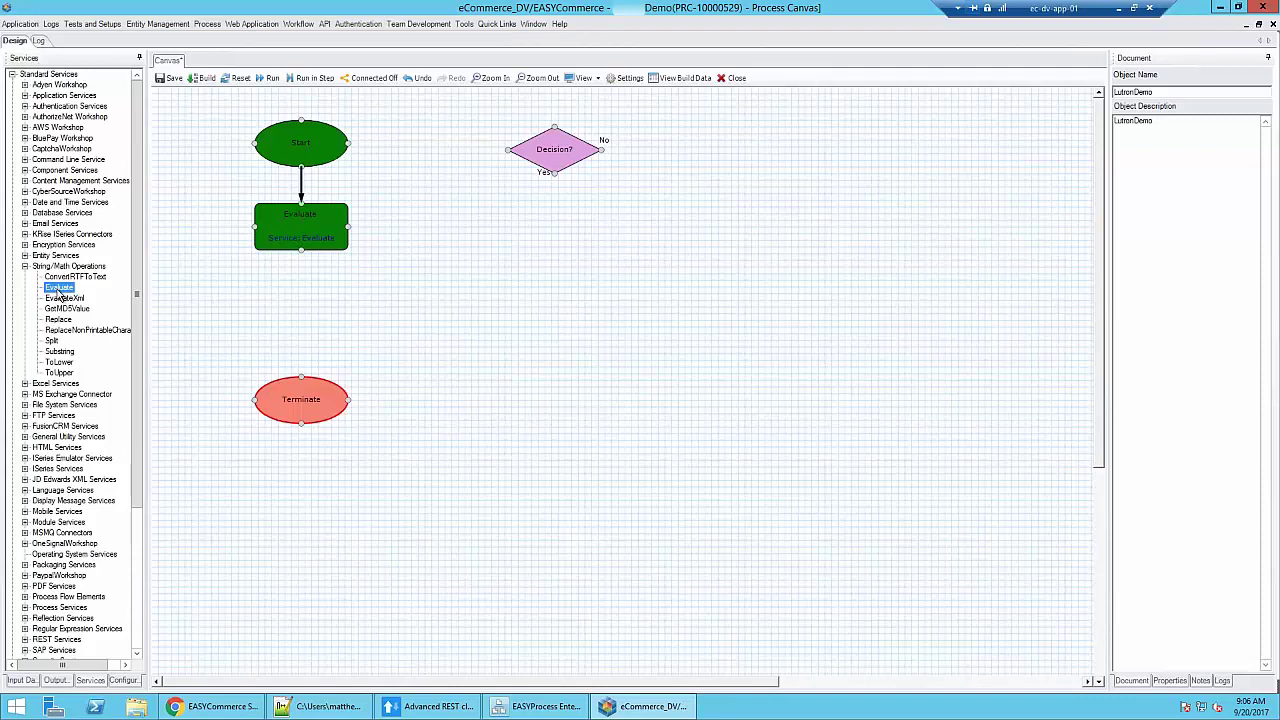
pyautogui.moveTo(59, 290); pyautogui.dragTo(306, 312)
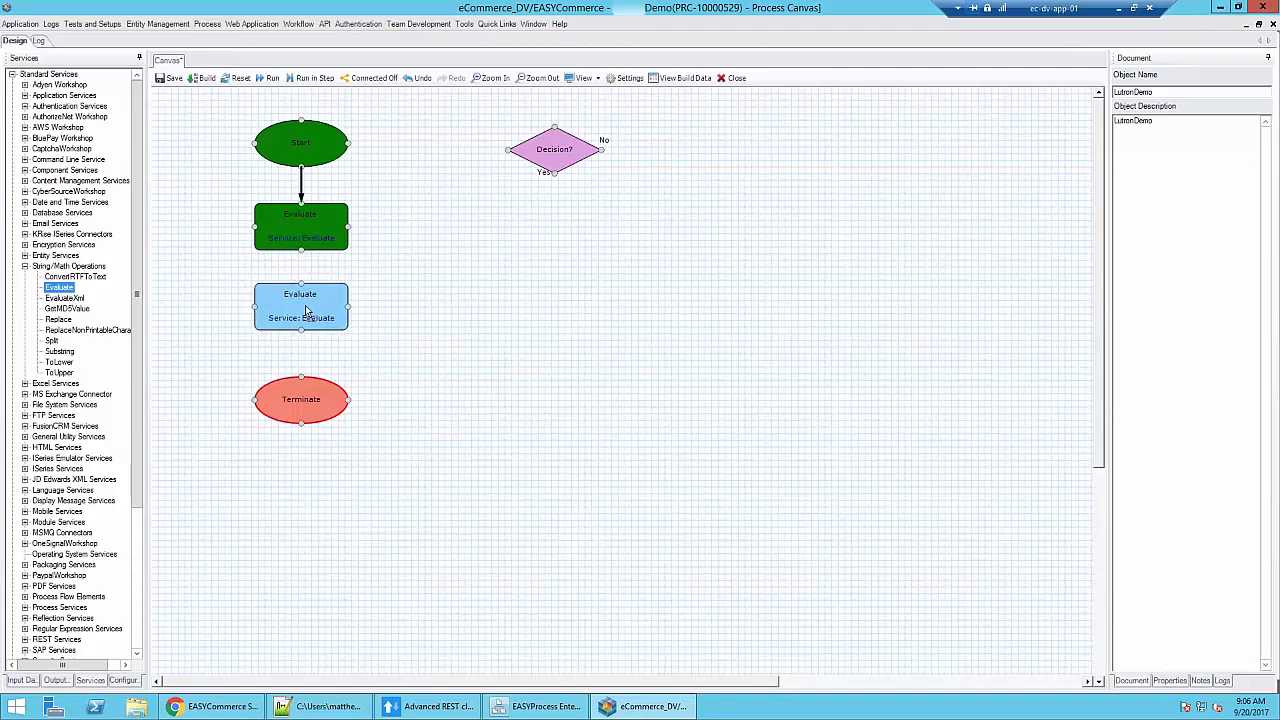
pyautogui.click(415, 272)
# Rename the second Evaluate shape to Output, connect it between Evaluate and Terminate, and save the process
pyautogui.moveTo(301, 251); pyautogui.dragTo(302, 291)
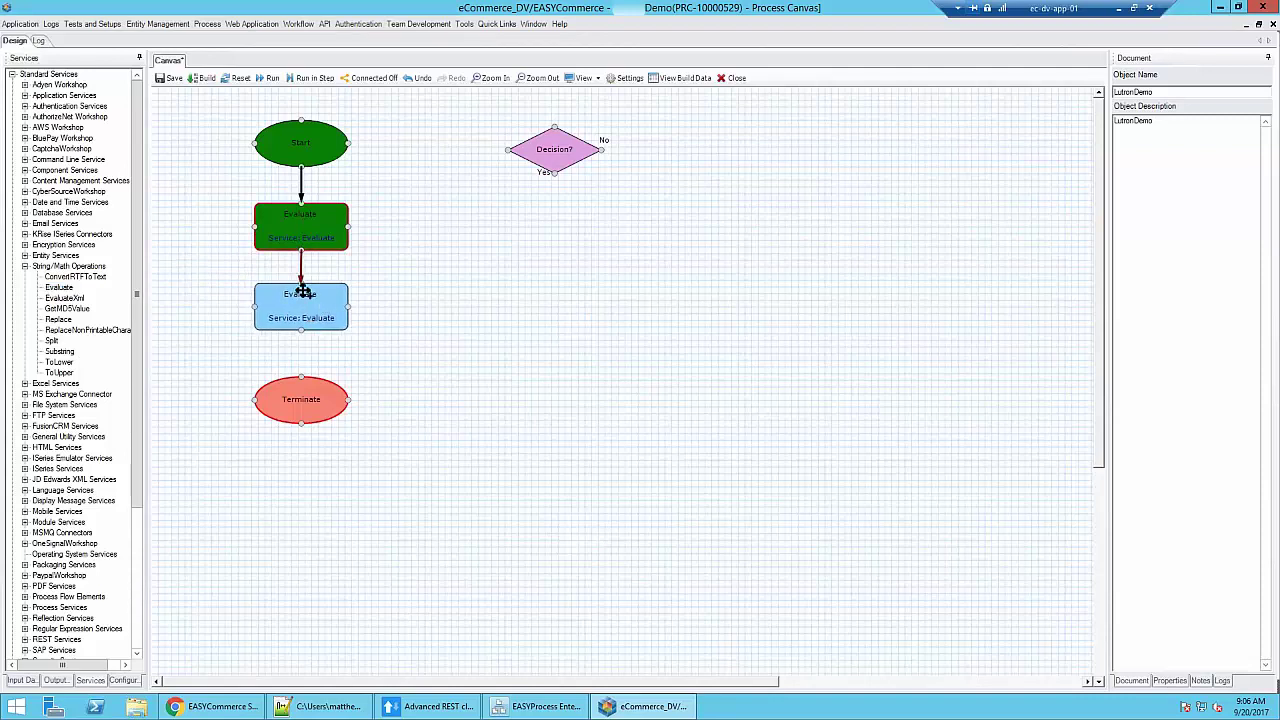
pyautogui.click(302, 291)
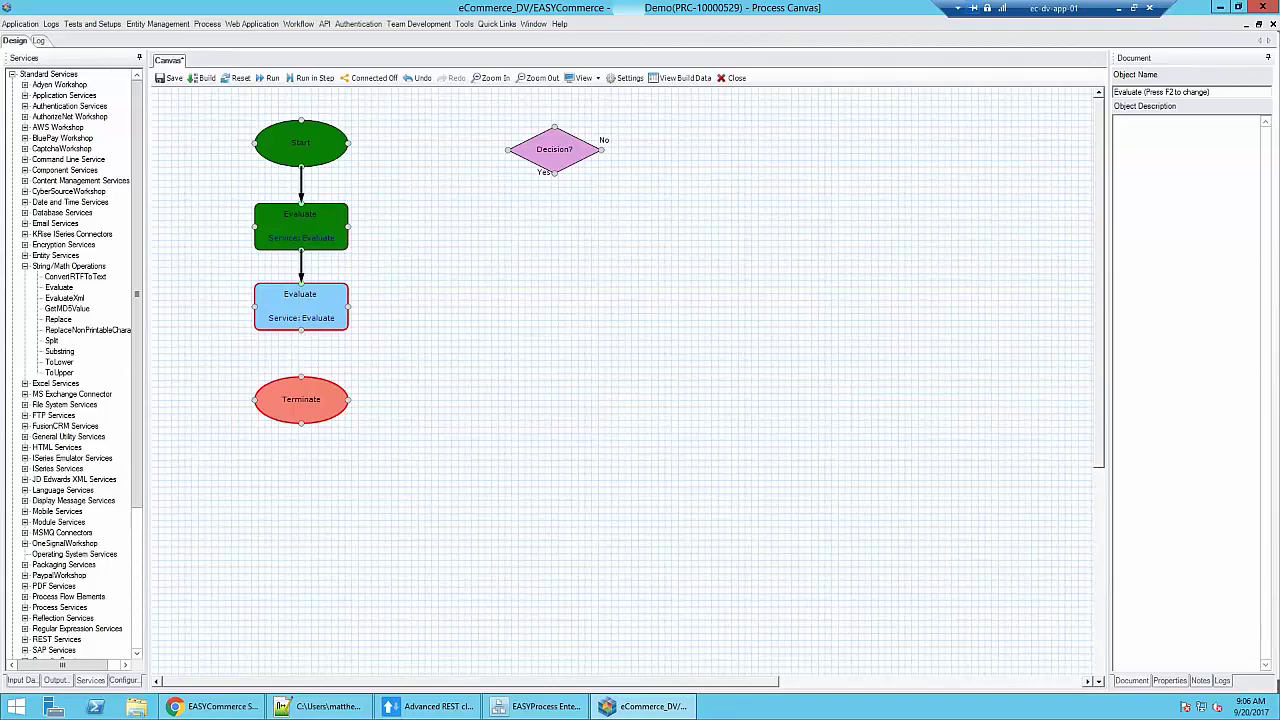
pyautogui.press('F2')
pyautogui.press('Escape')
pyautogui.moveTo(301, 331); pyautogui.dragTo(302, 377)
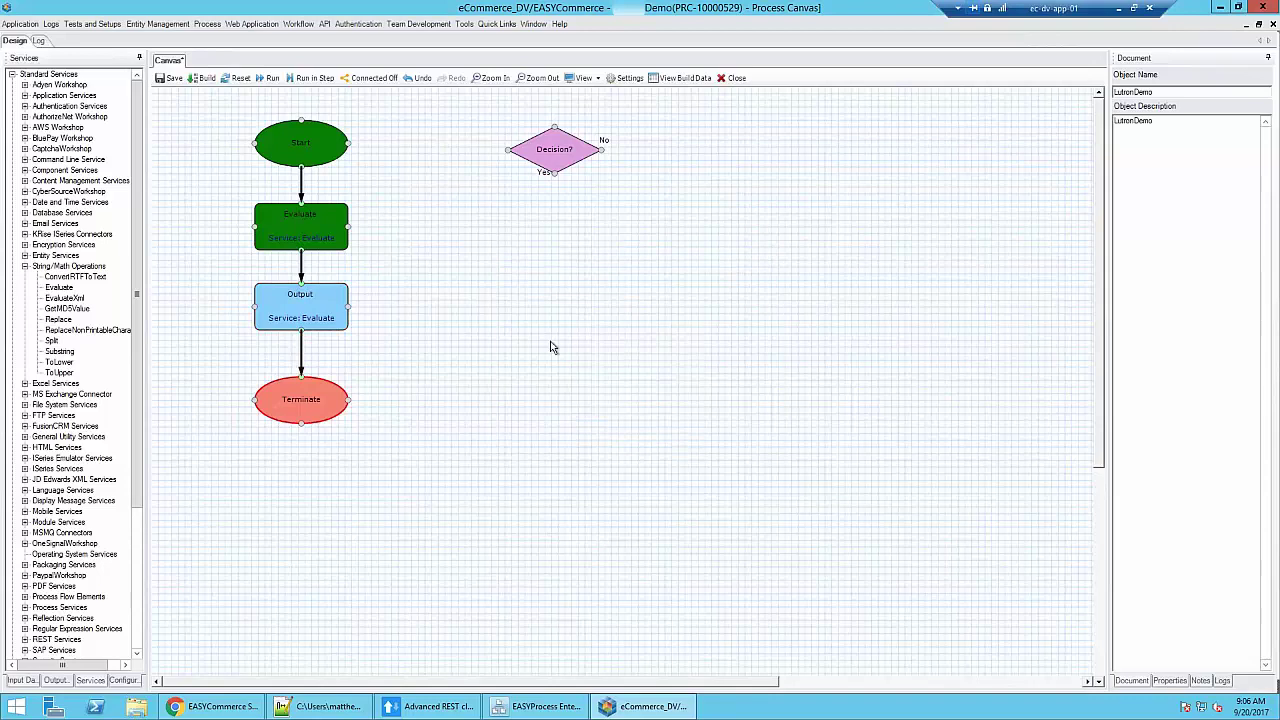
pyautogui.click(168, 79)
# Open the Output service's configuration and add an Eval with Name Output
pyautogui.doubleClick(301, 285)
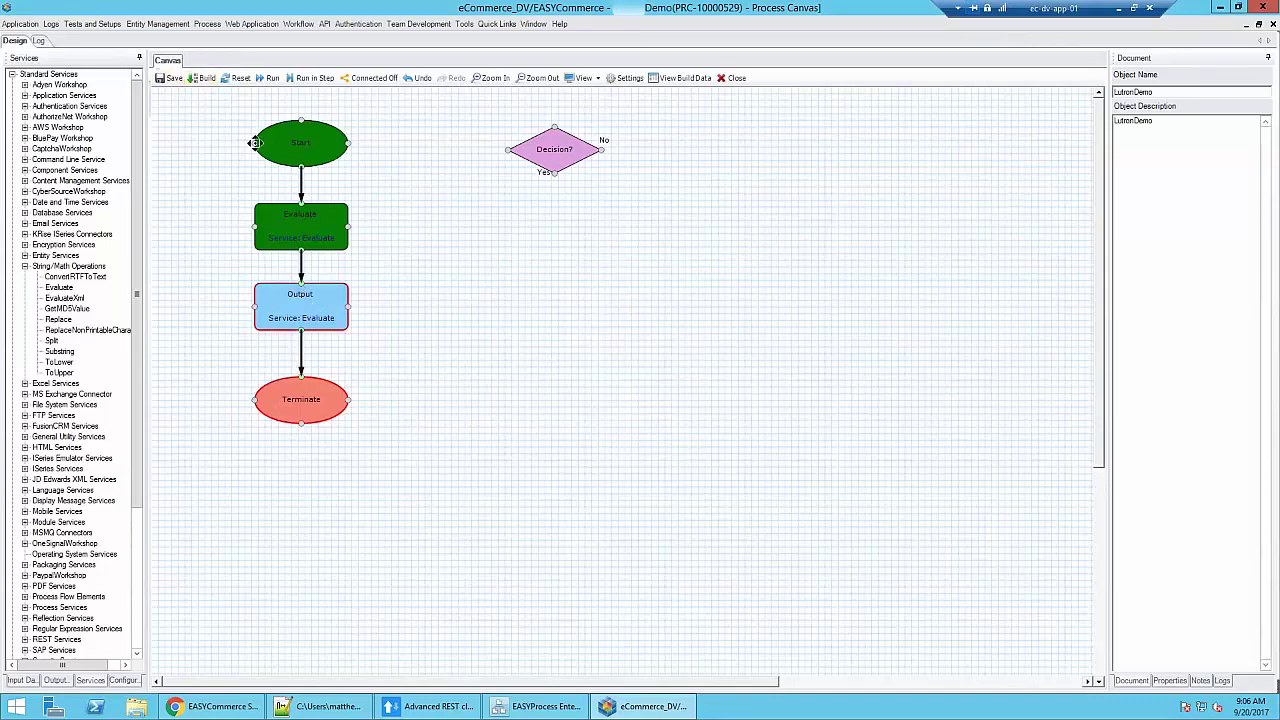
pyautogui.rightClick(226, 120)
pyautogui.click(257, 127)
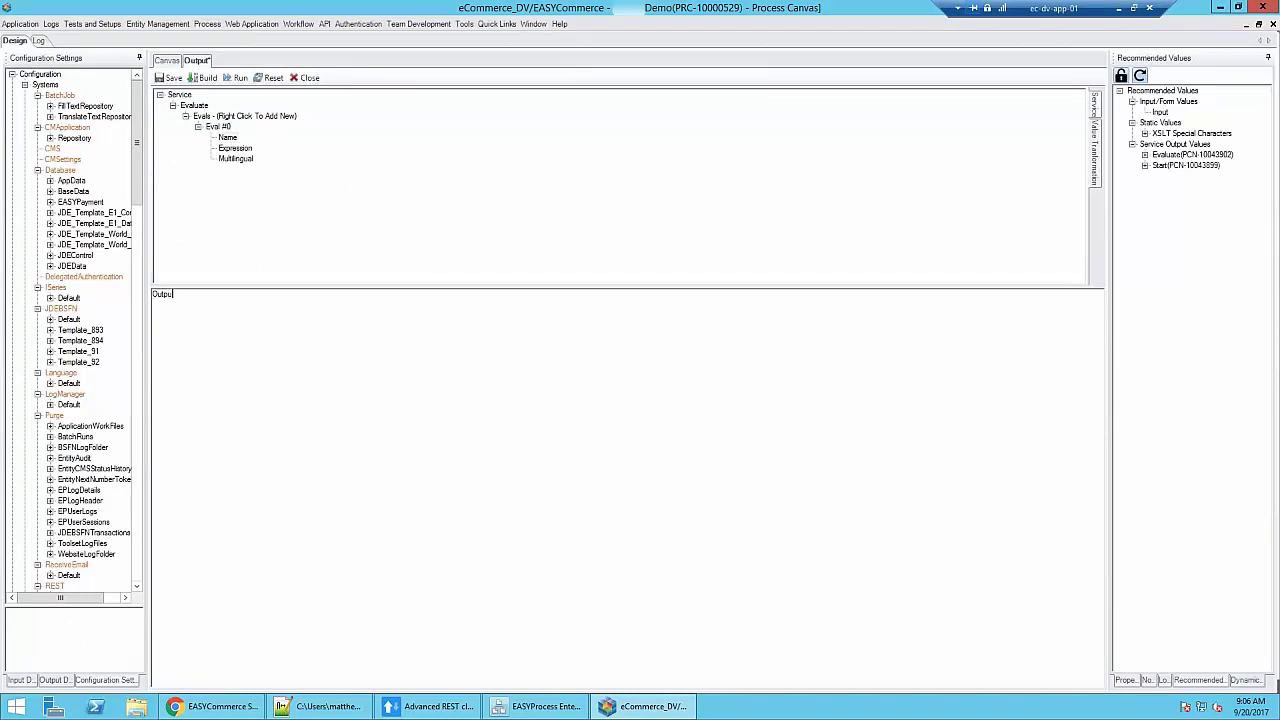
# Set the Eval's Expression to the recommended Test and Test2 output values of the Evaluate service, placed one after the other
pyautogui.click(233, 152)
pyautogui.click(173, 305)
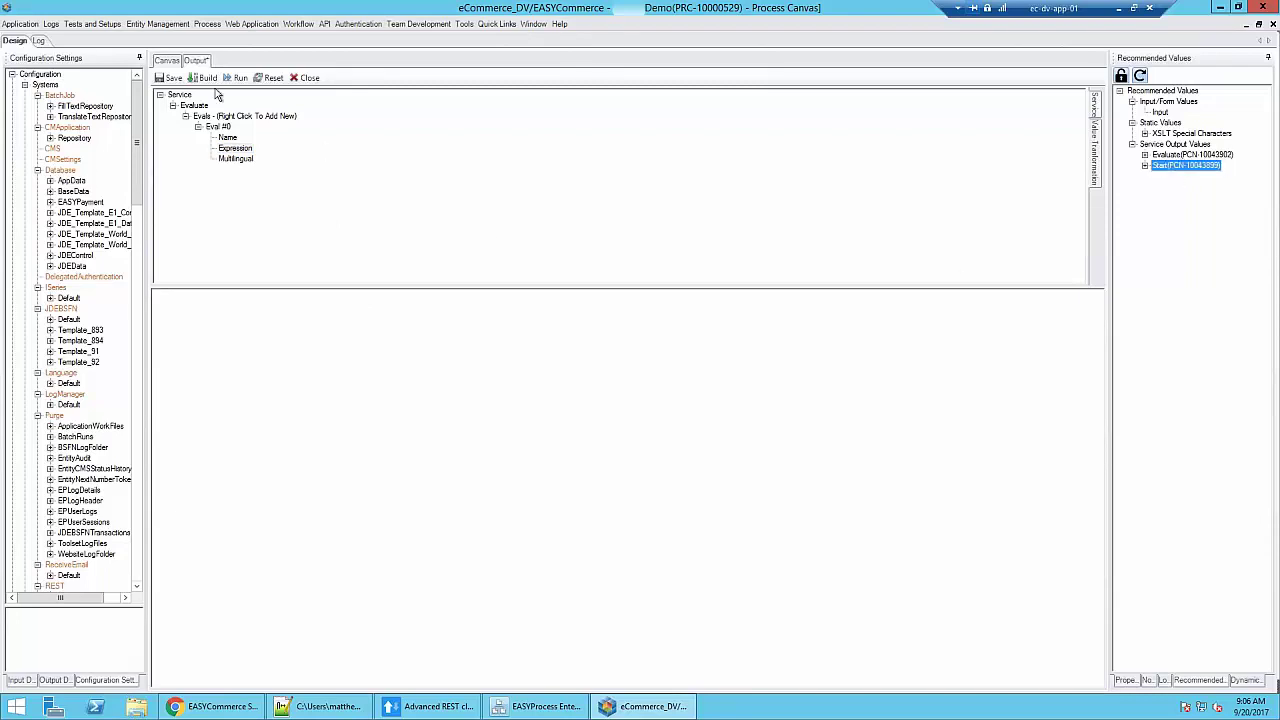
pyautogui.click(1180, 155)
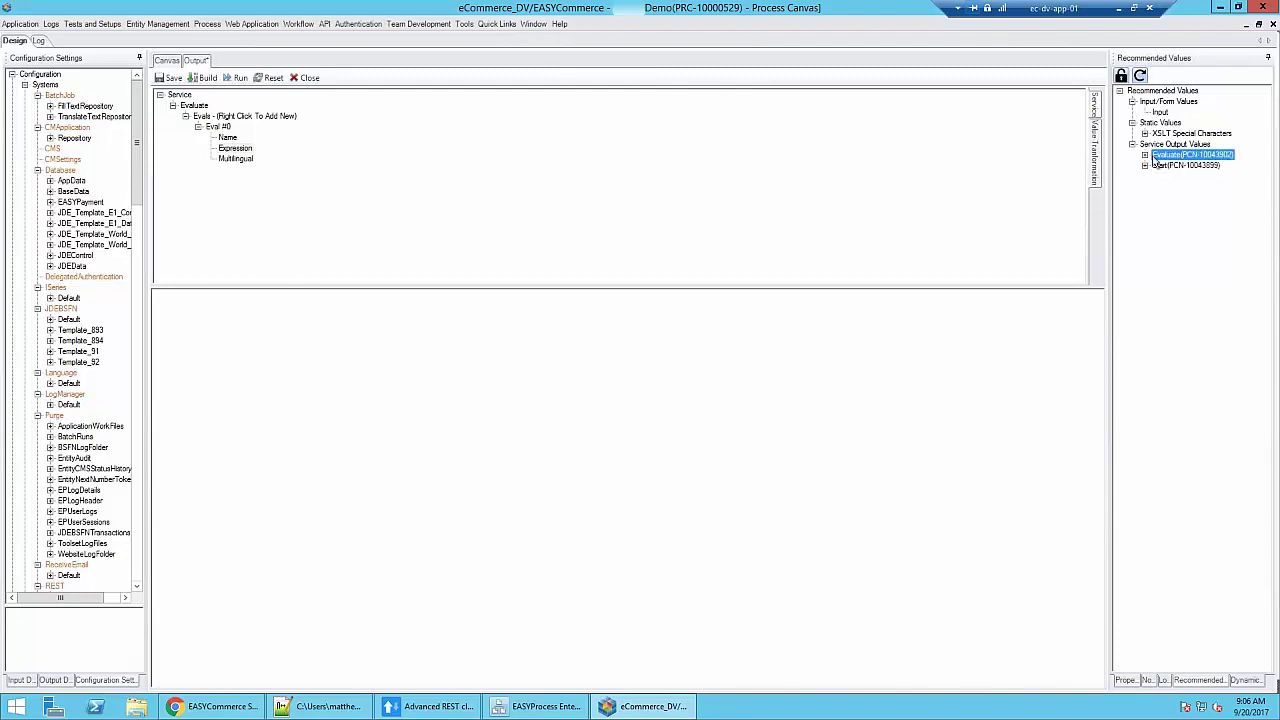
pyautogui.click(1145, 155)
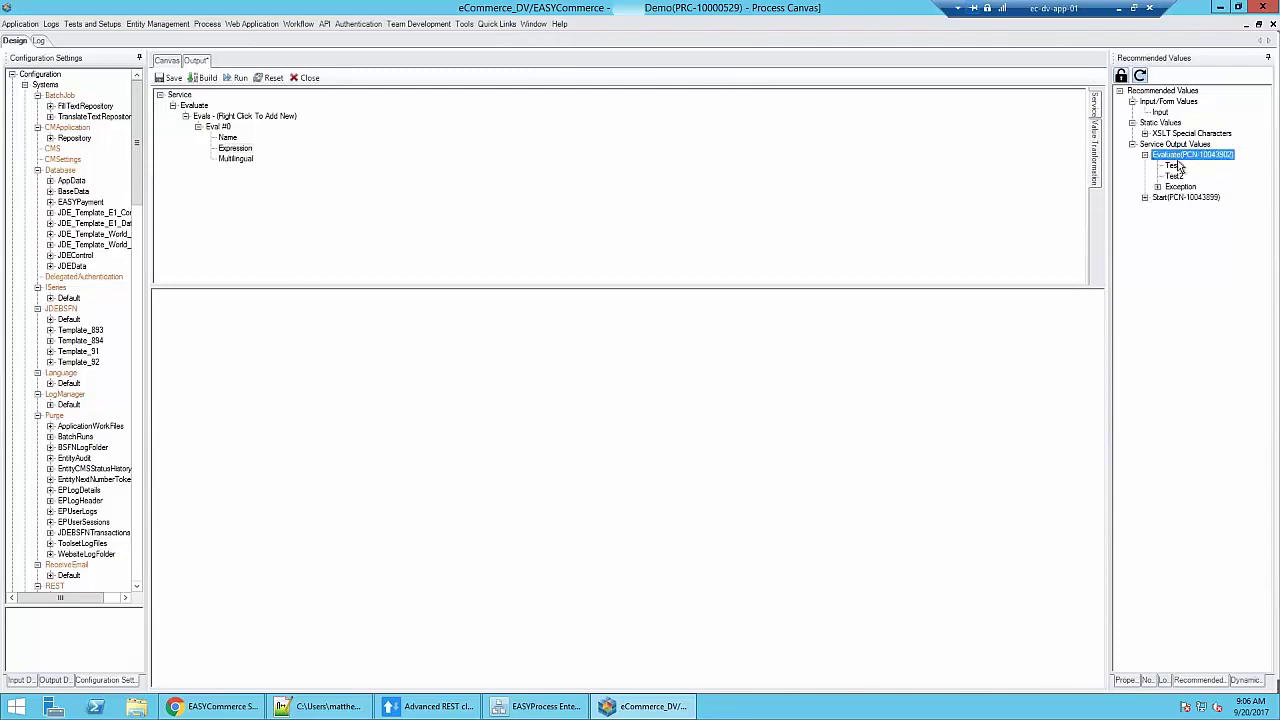
pyautogui.click(1174, 166)
pyautogui.click(510, 338)
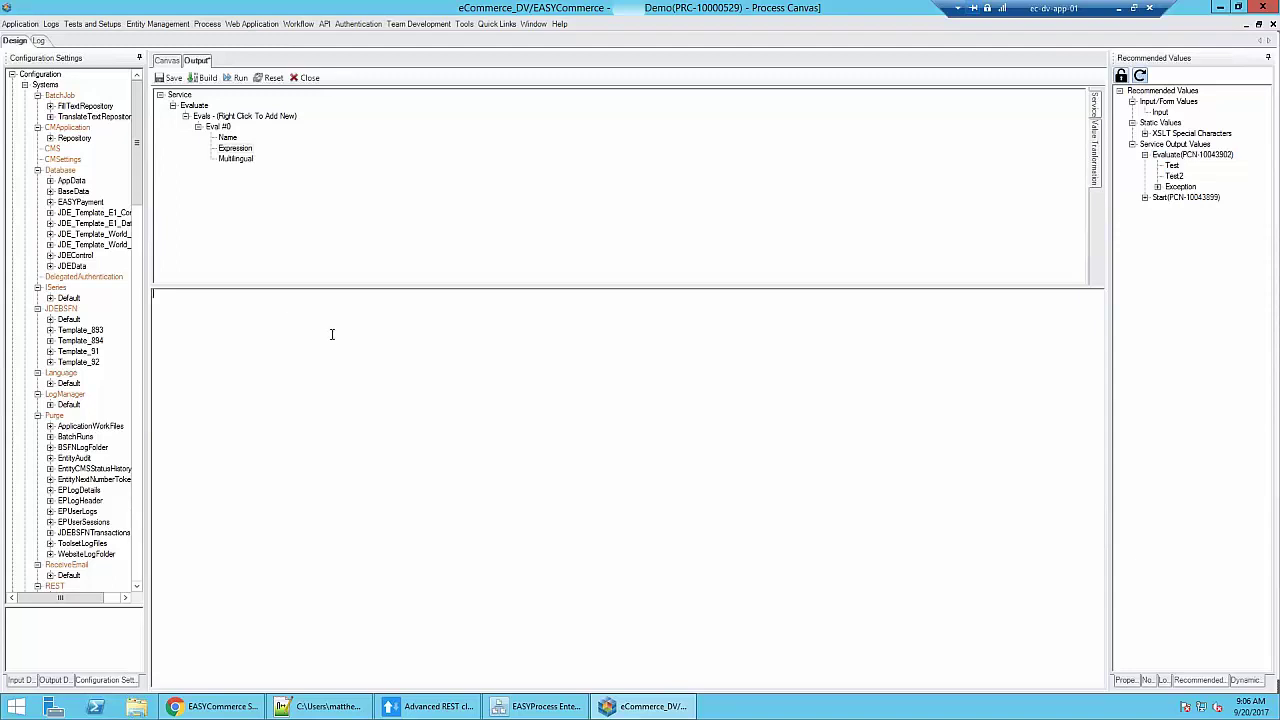
pyautogui.click(1173, 167)
pyautogui.moveTo(656, 437); pyautogui.dragTo(656, 437)
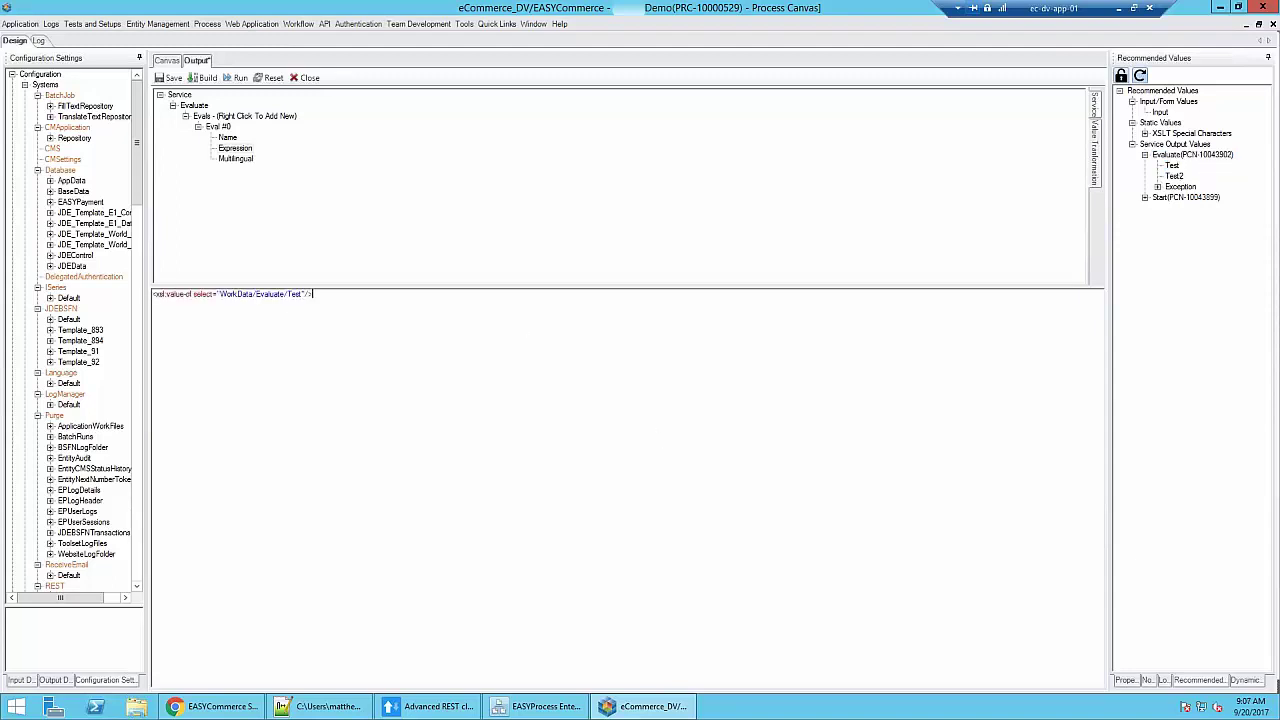
pyautogui.click(1176, 176)
pyautogui.moveTo(1176, 176); pyautogui.dragTo(690, 430)
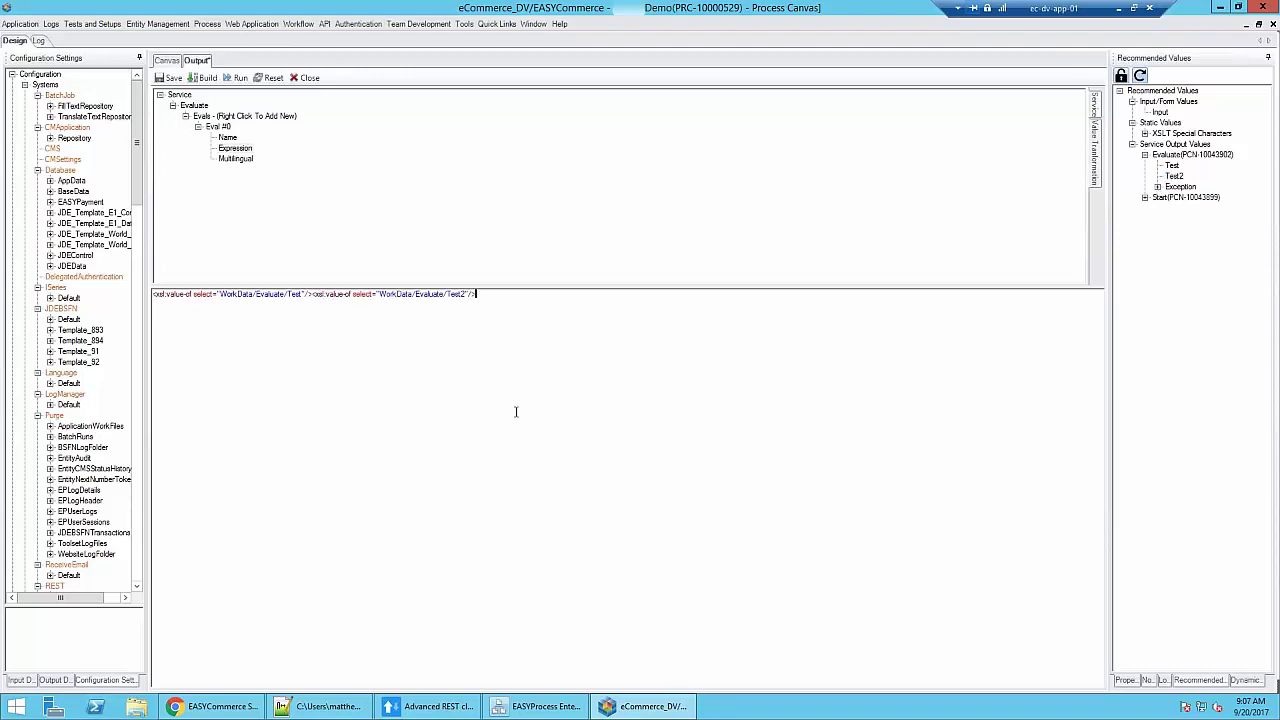
# Examine the parts of the WorkData/Evaluate/Test path in the first value-of expression
pyautogui.doubleClick(236, 294)
pyautogui.doubleClick(270, 294)
pyautogui.doubleClick(295, 294)
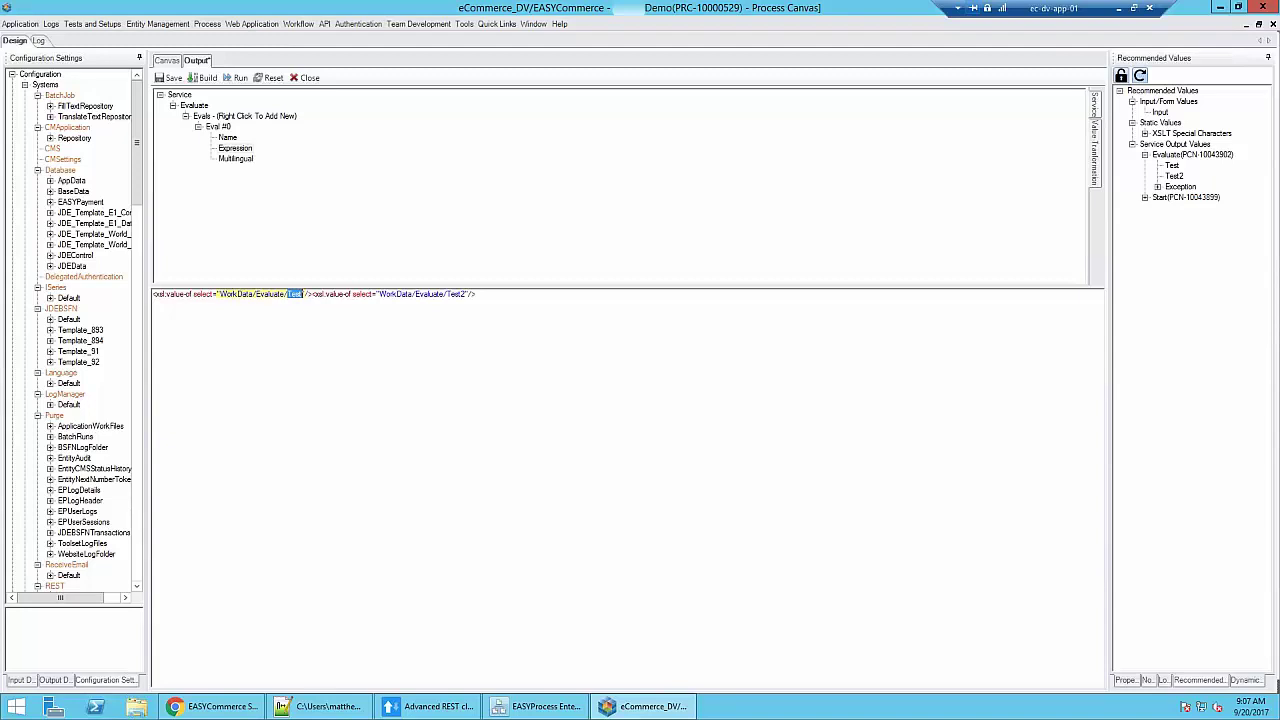
# Examine the WorkData/Evaluate/Test2 path in the second value-of expression and close the Output service's configuration
pyautogui.doubleClick(395, 294)
pyautogui.doubleClick(430, 294)
pyautogui.doubleClick(455, 294)
pyautogui.click(524, 301)
pyautogui.click(309, 78)
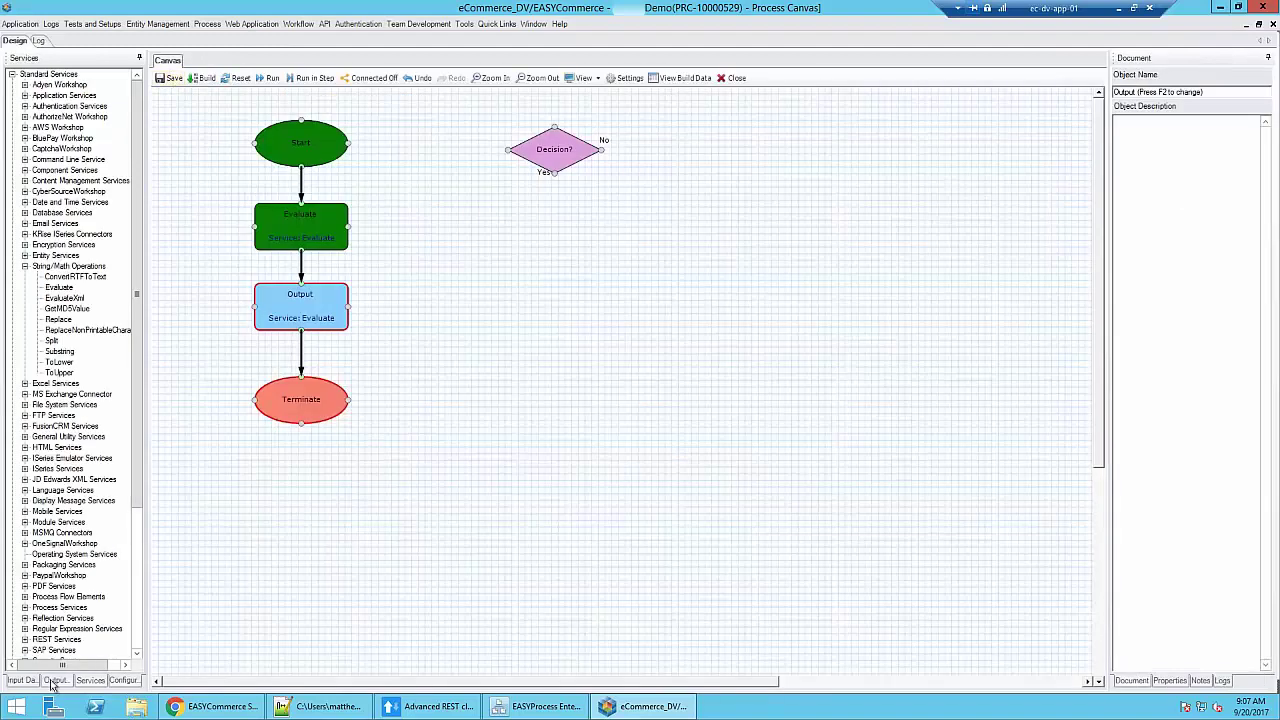
# View the Test and Test2 values that the Evaluate service produced in the process output data
pyautogui.click(55, 680)
pyautogui.click(24, 139)
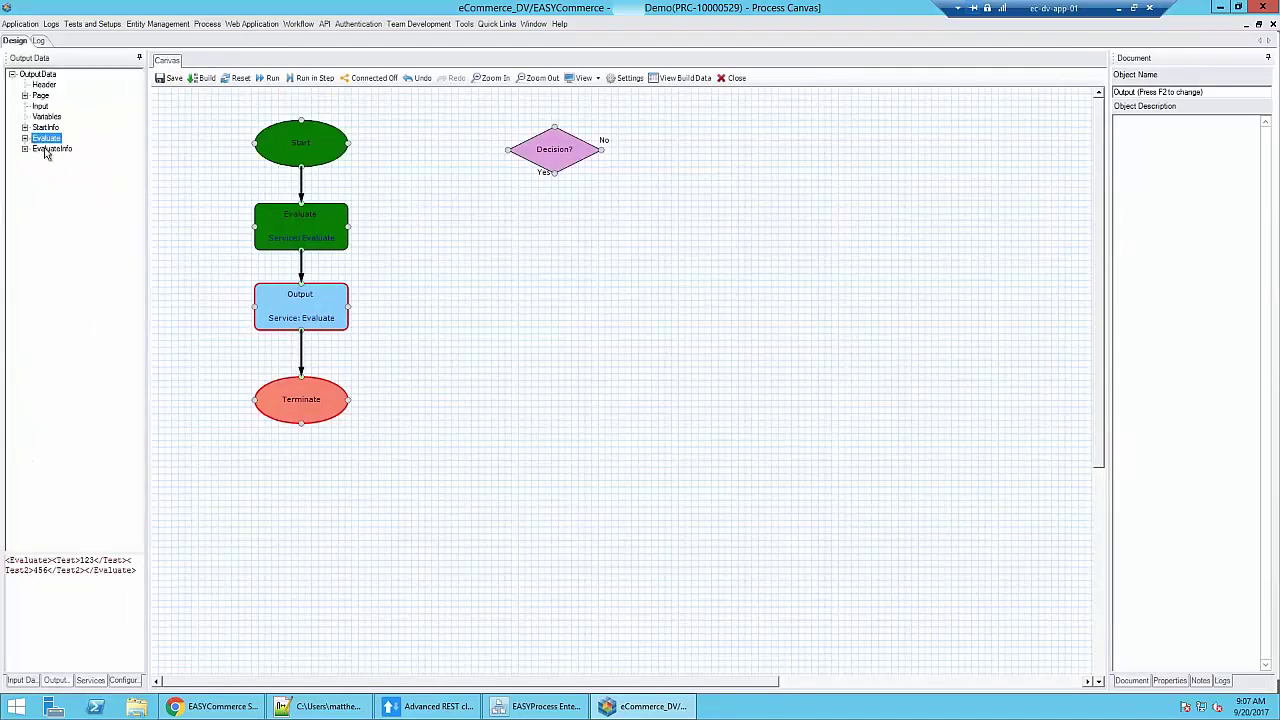
pyautogui.click(24, 138)
pyautogui.click(54, 159)
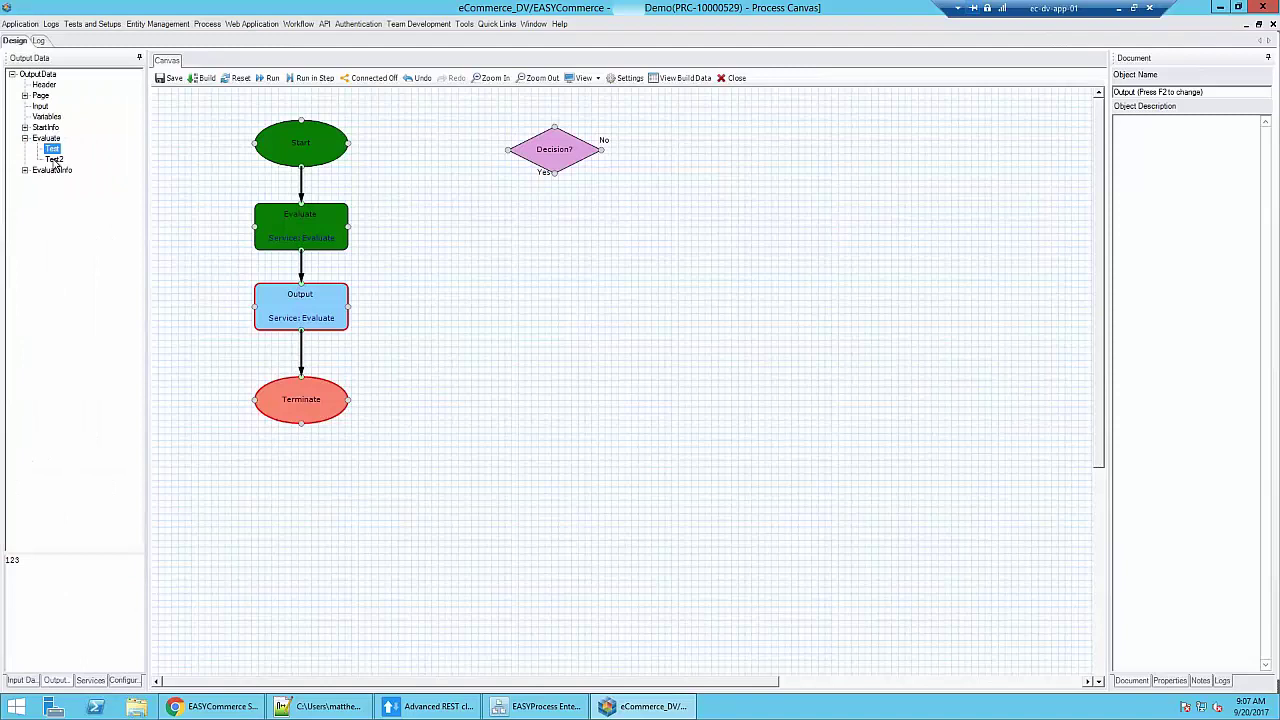
# Execute the Output service as the next single step of the process and view its Output value
pyautogui.click(306, 316)
pyautogui.click(320, 80)
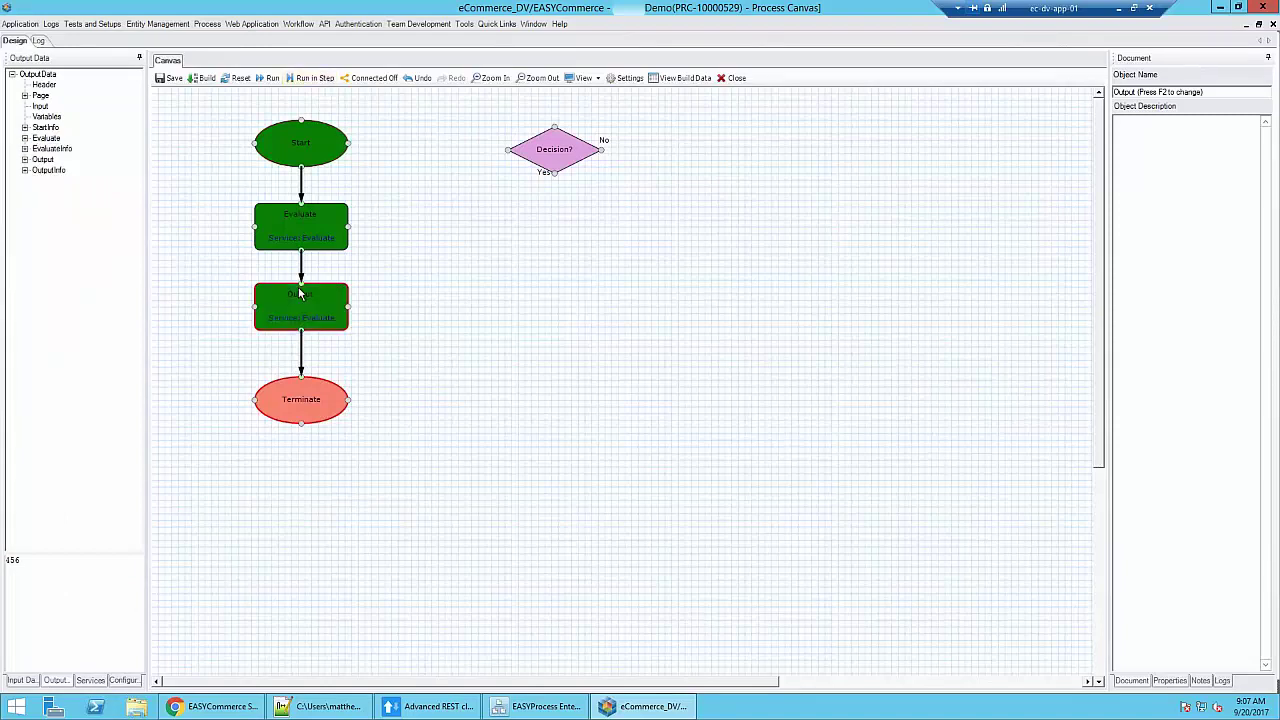
pyautogui.click(25, 160)
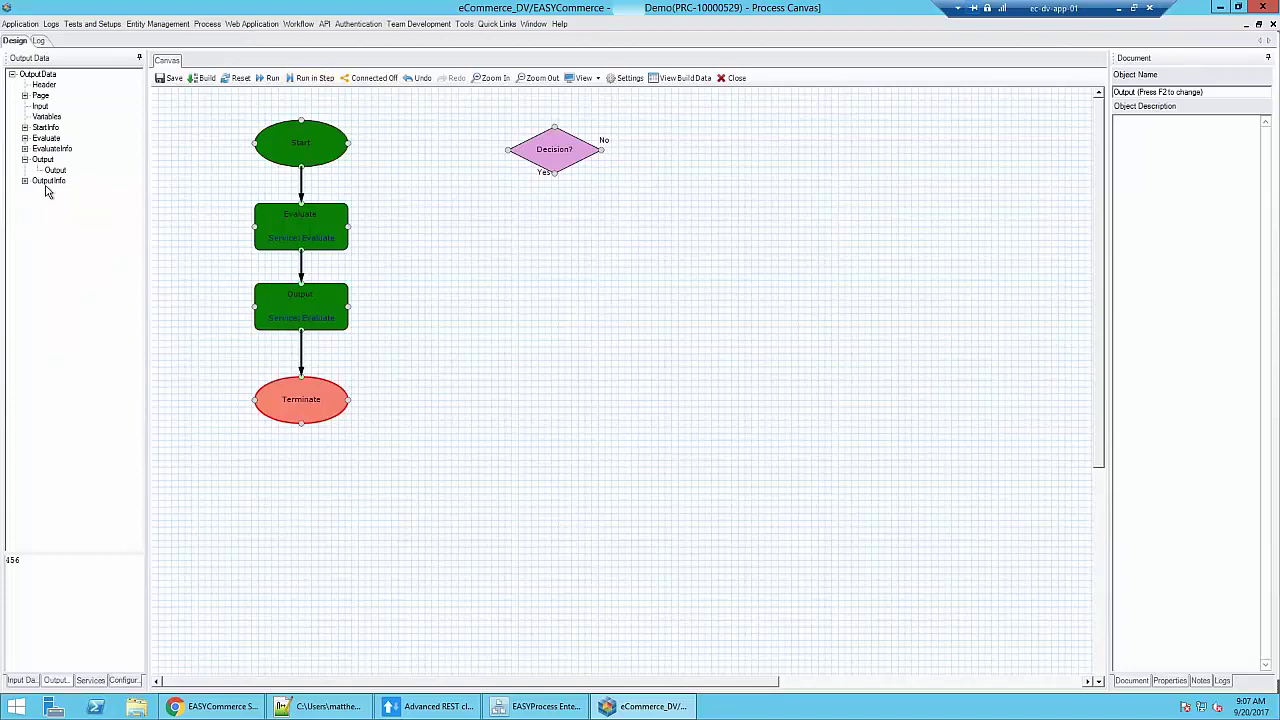
pyautogui.click(55, 170)
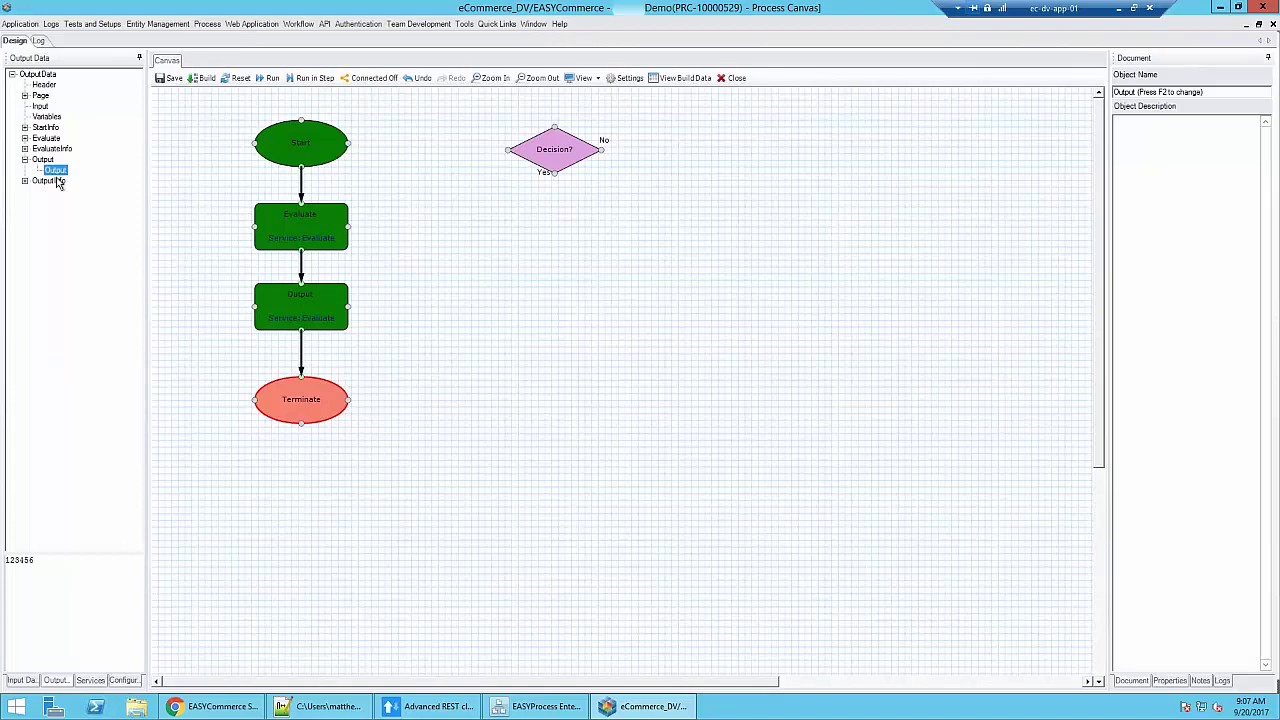
# Compare the Output service's combined value with the Test and Test2 values of the Evaluate service
pyautogui.doubleClick(20, 560)
pyautogui.click(54, 581)
pyautogui.click(25, 138)
pyautogui.click(52, 149)
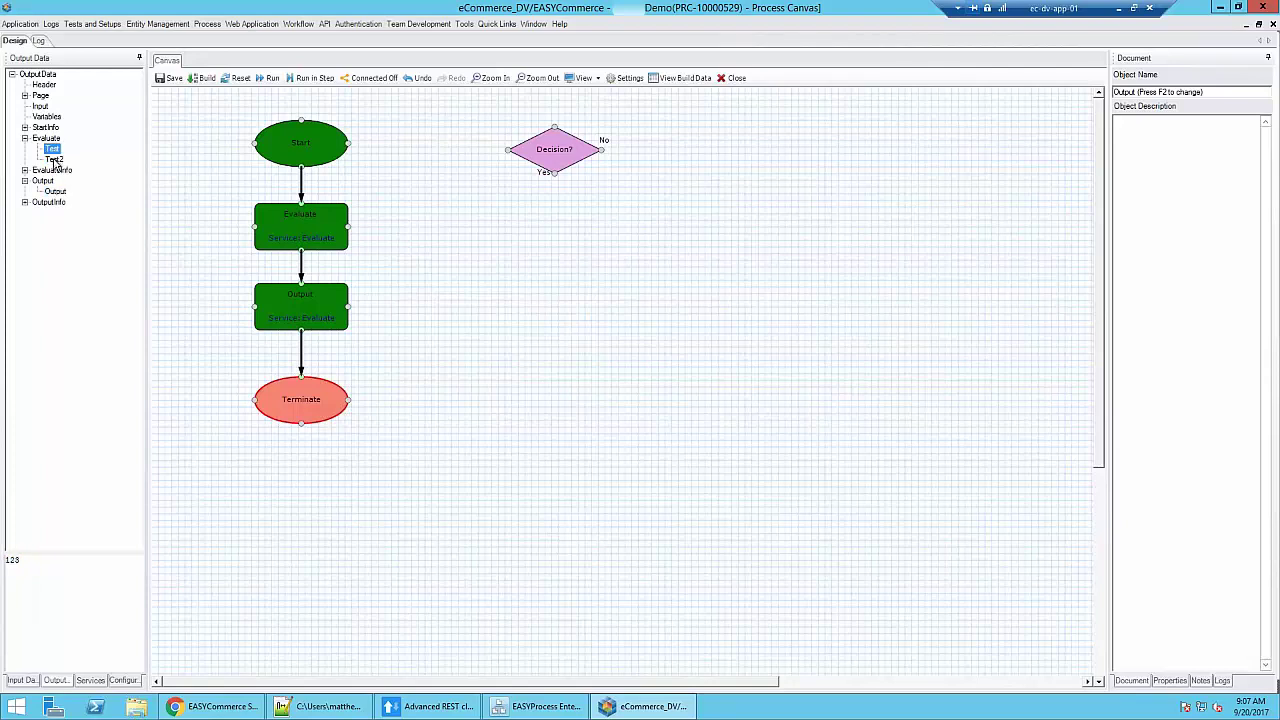
pyautogui.click(523, 374)
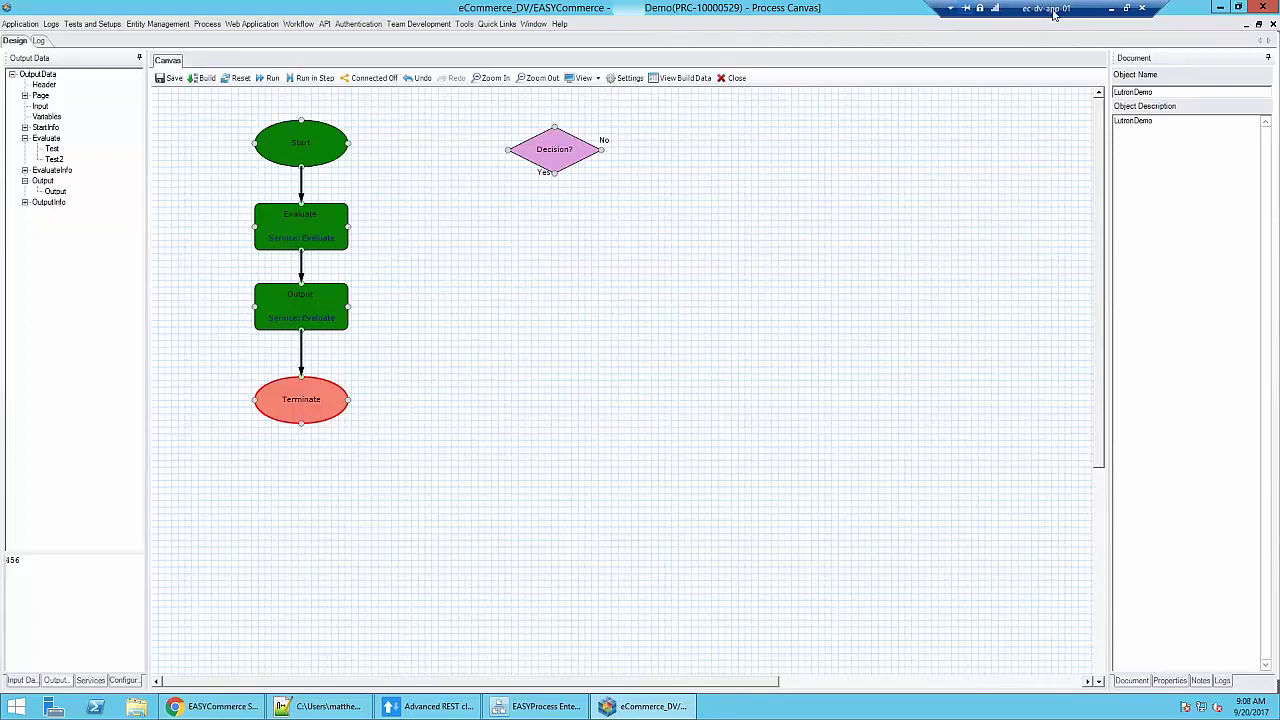
# Add a new RESTful resource named LutronDemo, with Active set to True and LutronDemo as its description
pyautogui.click(324, 24)
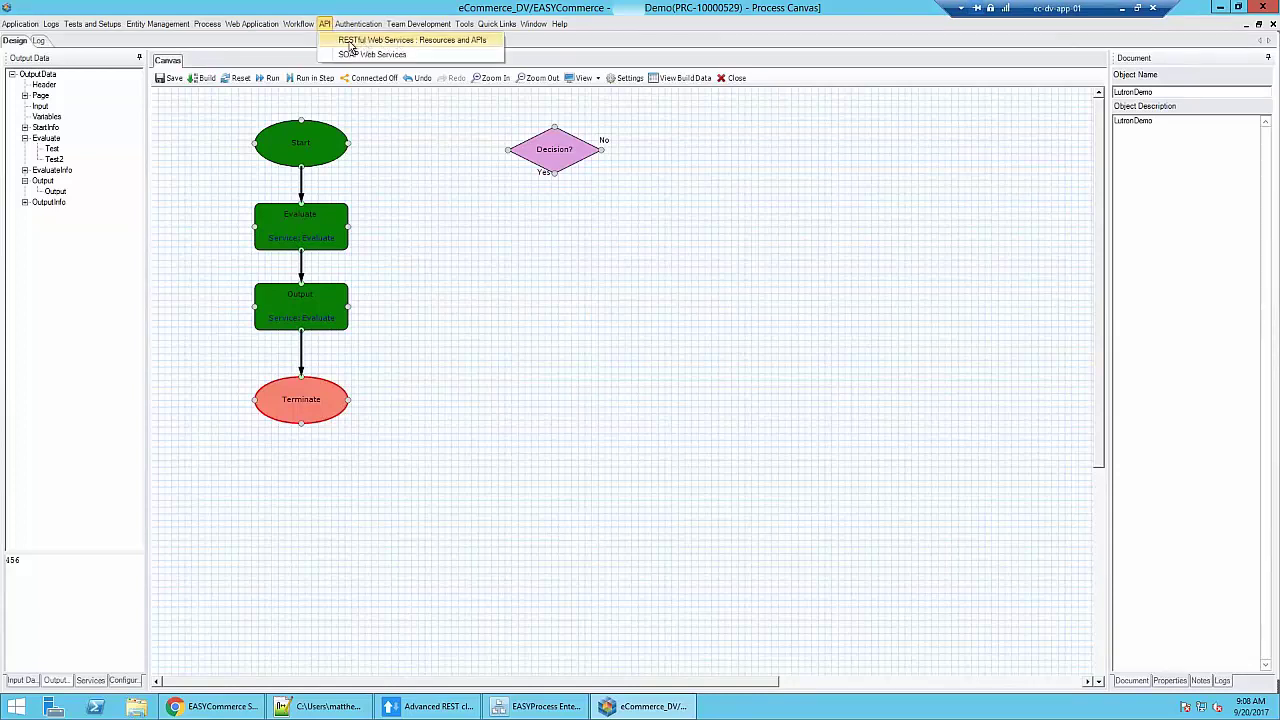
pyautogui.click(545, 302)
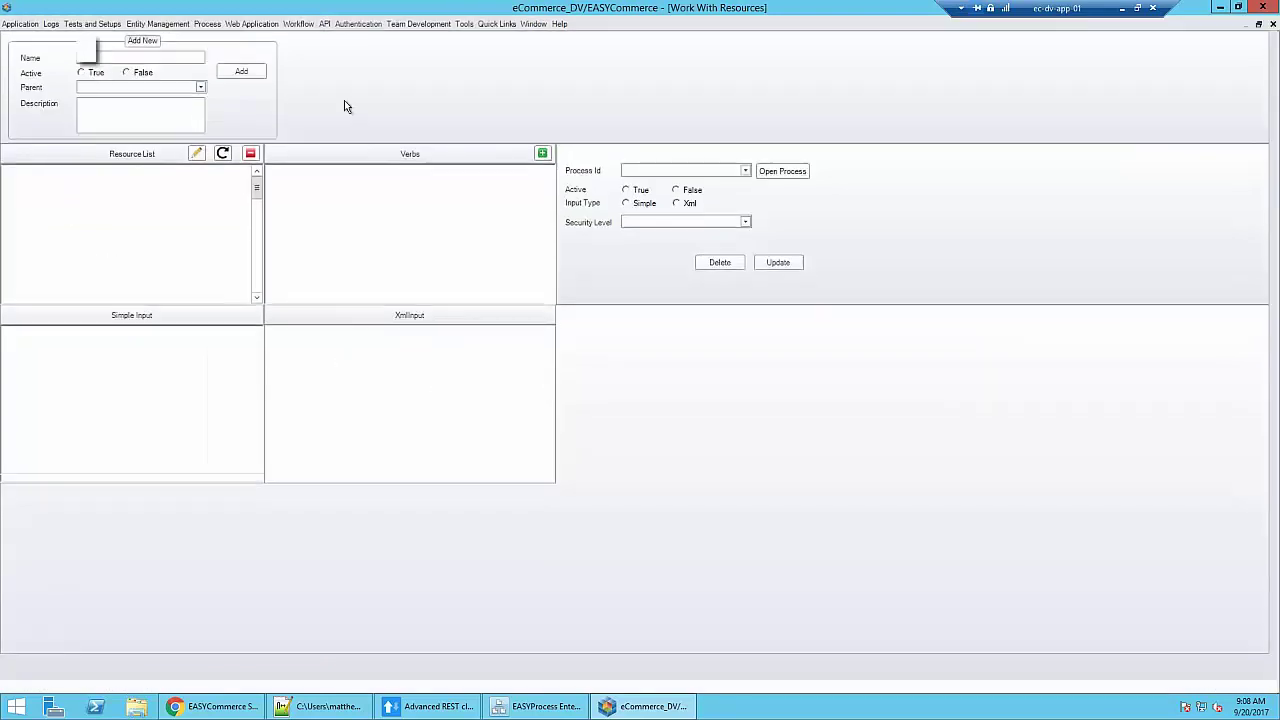
pyautogui.write('mo')
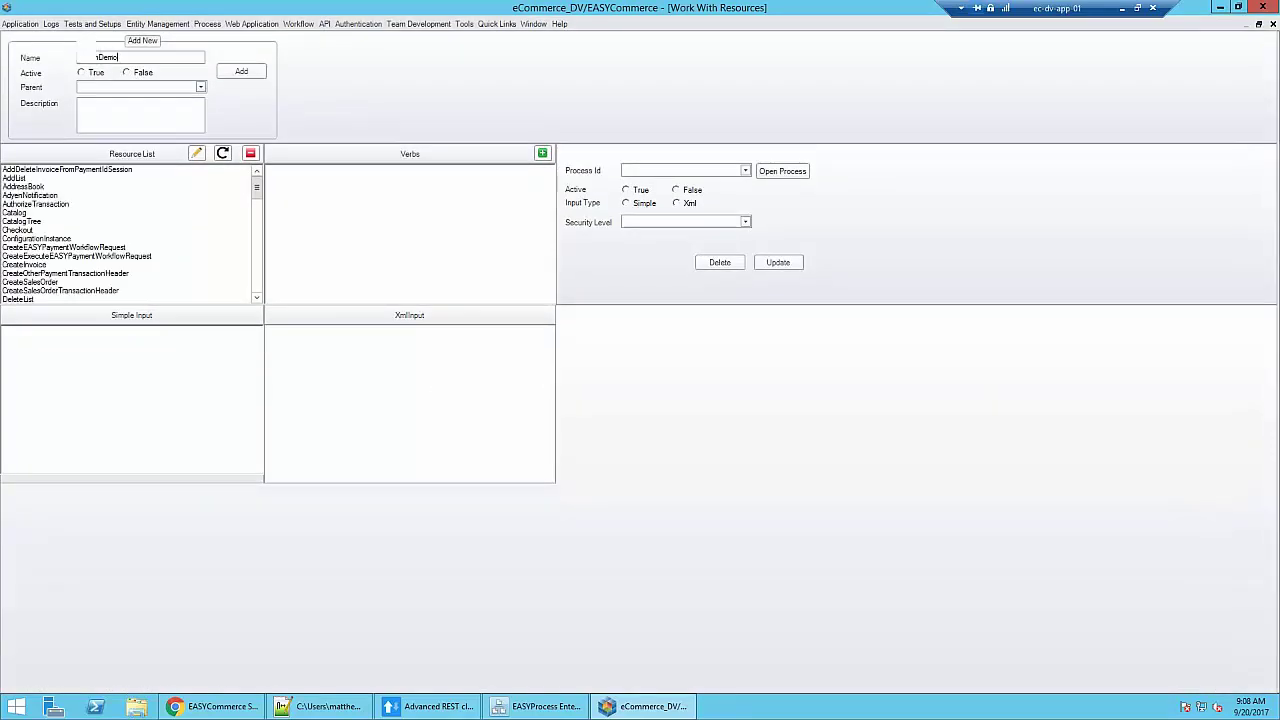
pyautogui.doubleClick(105, 59)
pyautogui.hotkey('ctrl', 'c')
pyautogui.click(106, 106)
pyautogui.hotkey('ctrl', 'v')
pyautogui.click(82, 73)
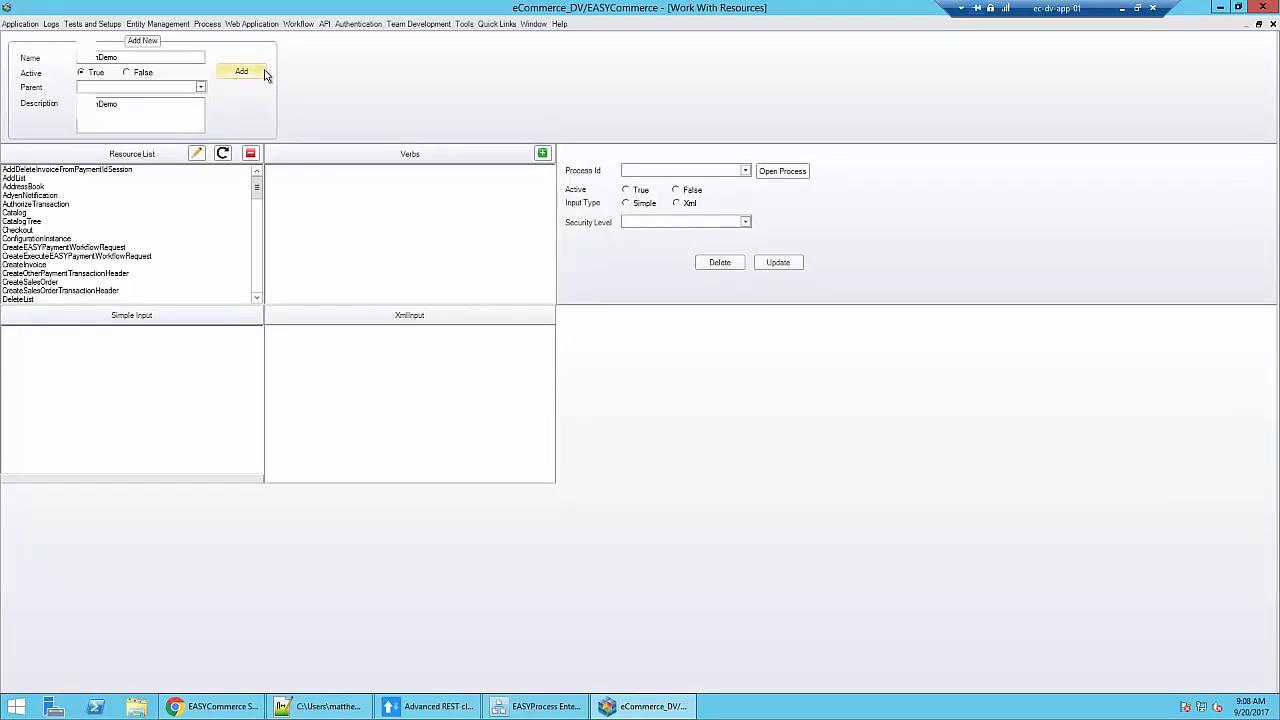
pyautogui.click(252, 72)
# Find the LutronDemo resource in the resource list and check out its source for change
pyautogui.click(31, 197)
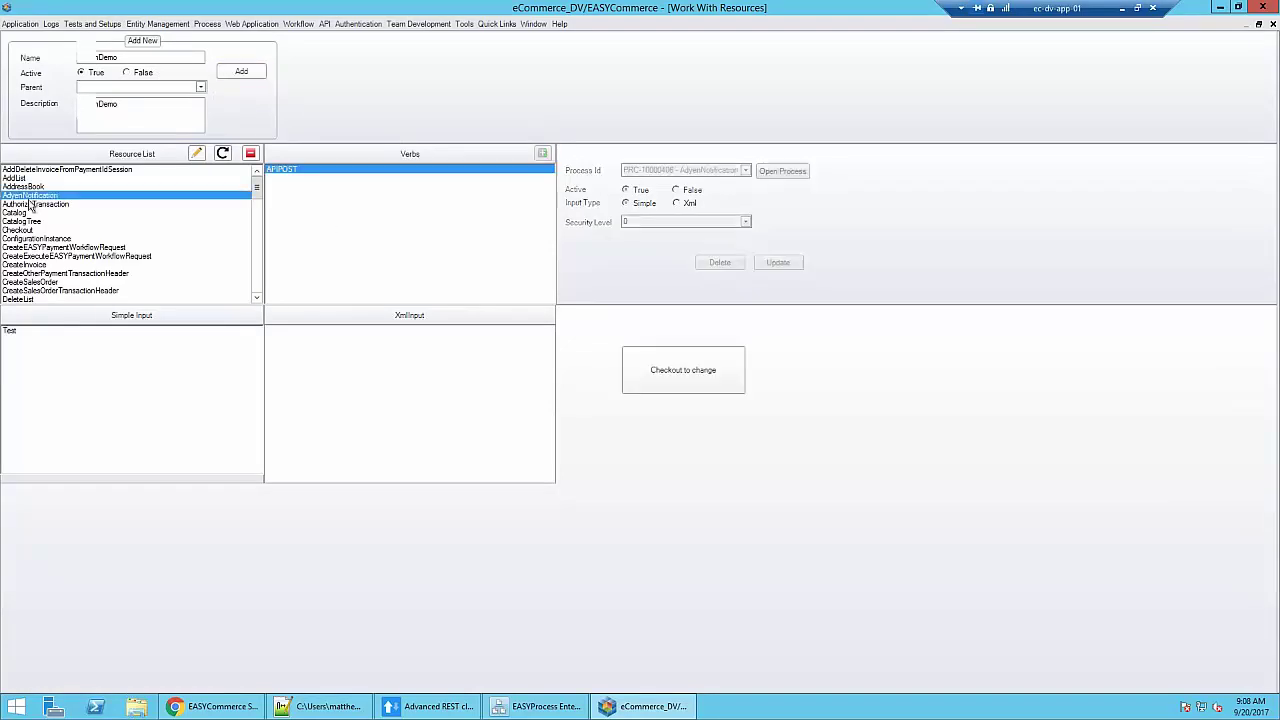
pyautogui.press('l')
pyautogui.scroll(-4, 42, 224)
pyautogui.click(36, 205)
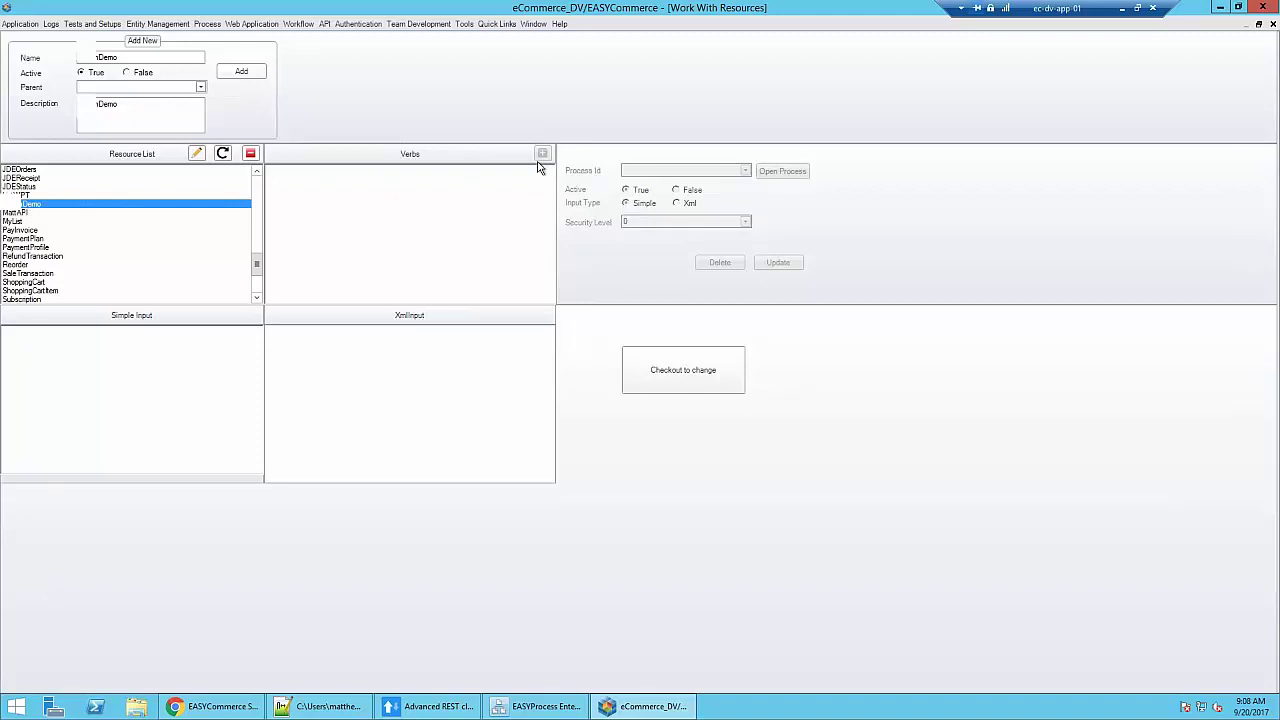
pyautogui.click(700, 376)
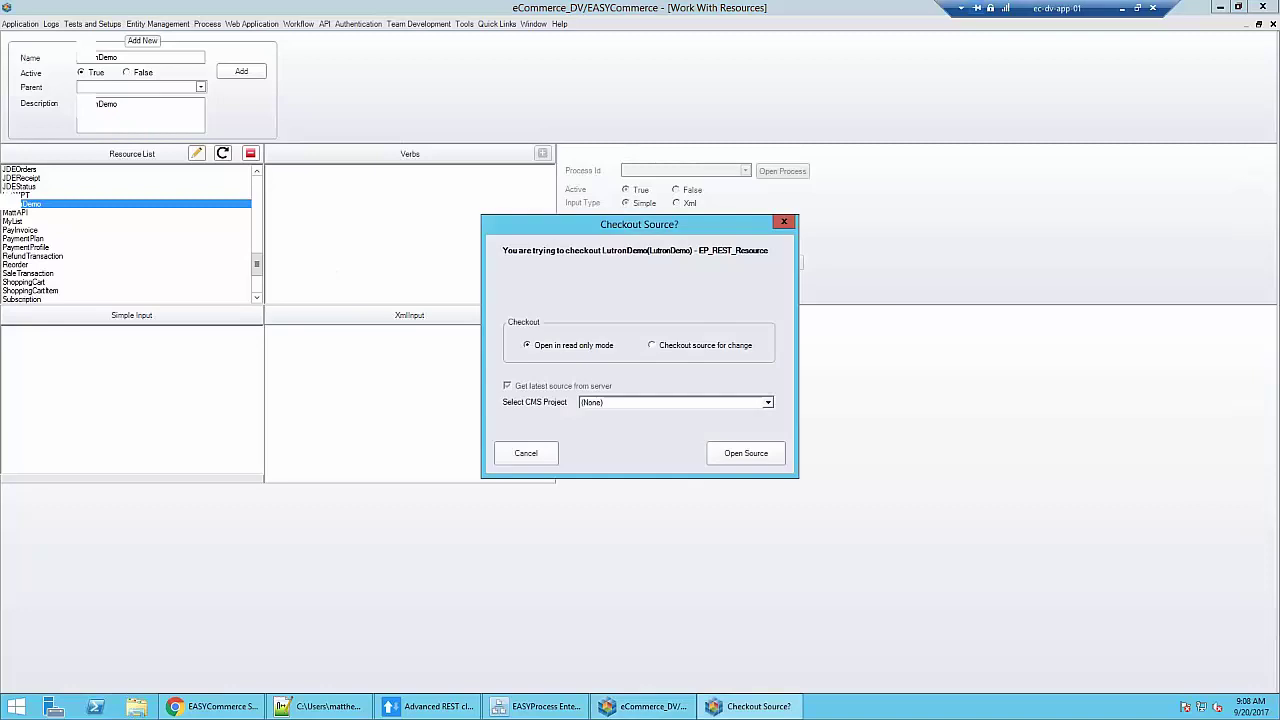
pyautogui.click(654, 346)
pyautogui.click(746, 453)
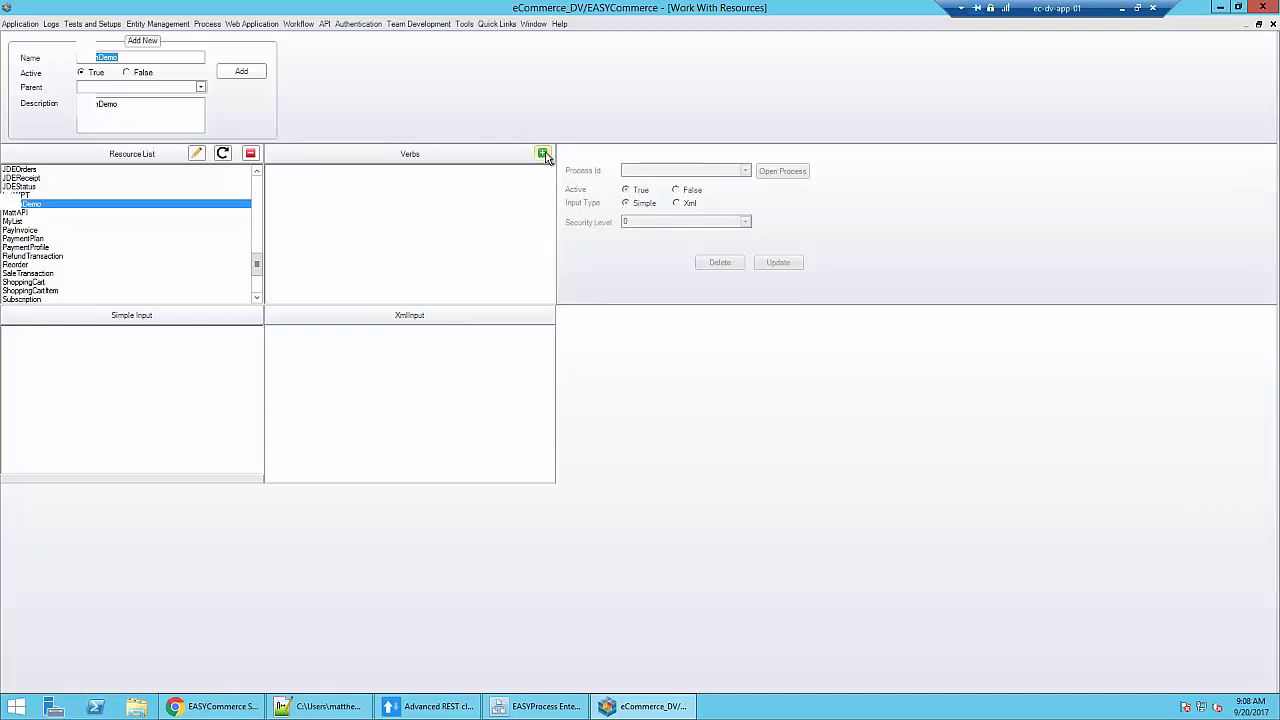
# Add a GET/READ verb to the LutronDemo resource, using process PRC-10000529 - LutronDemo and Security Level 0
pyautogui.click(543, 155)
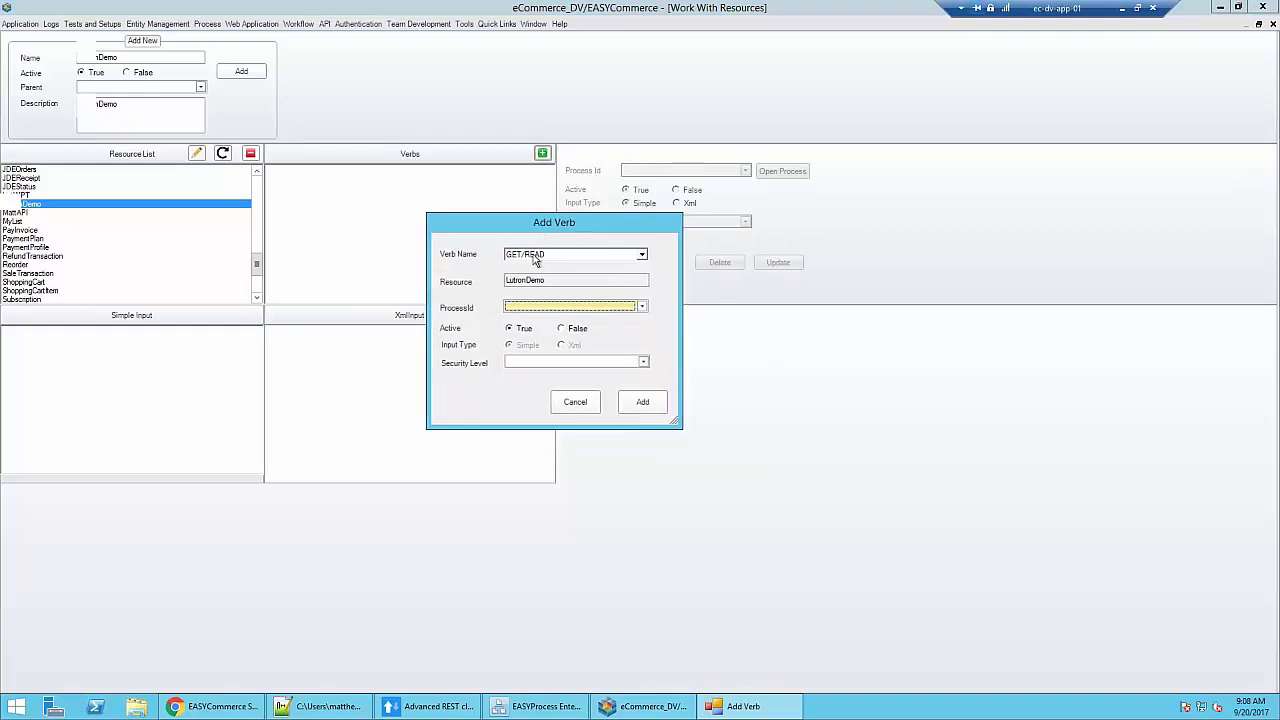
pyautogui.click(643, 307)
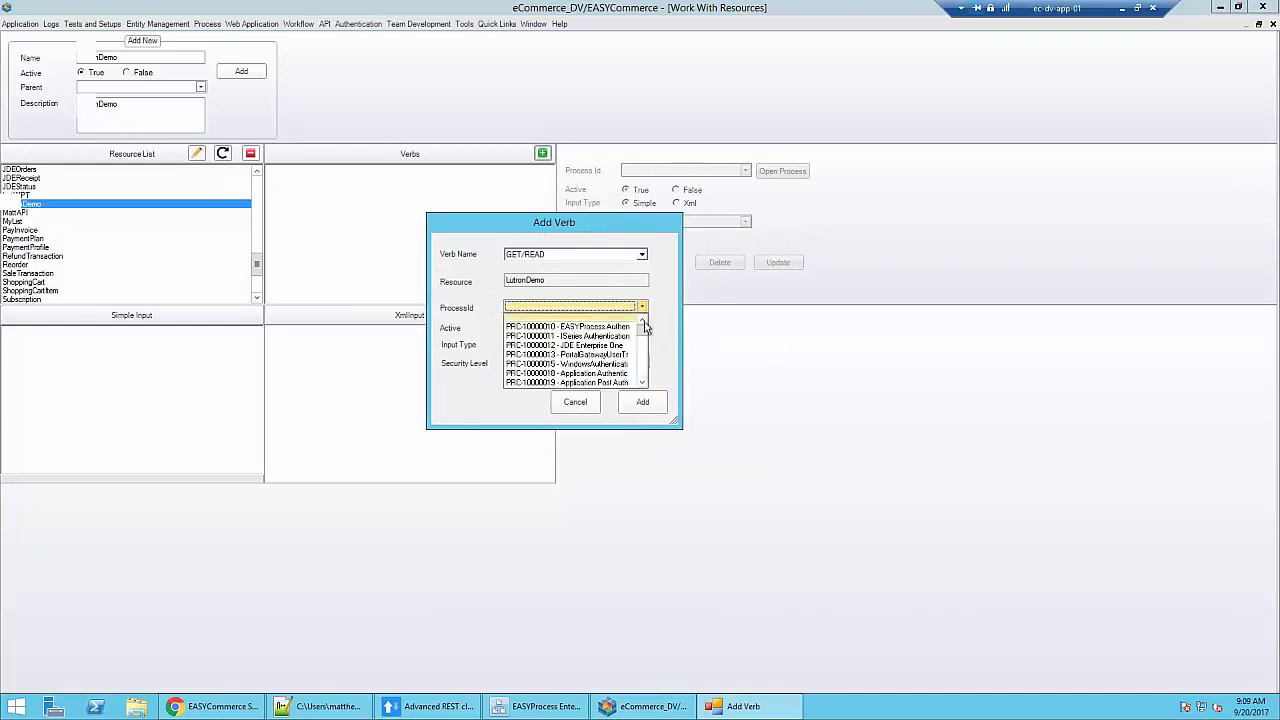
pyautogui.moveTo(643, 334); pyautogui.dragTo(641, 388)
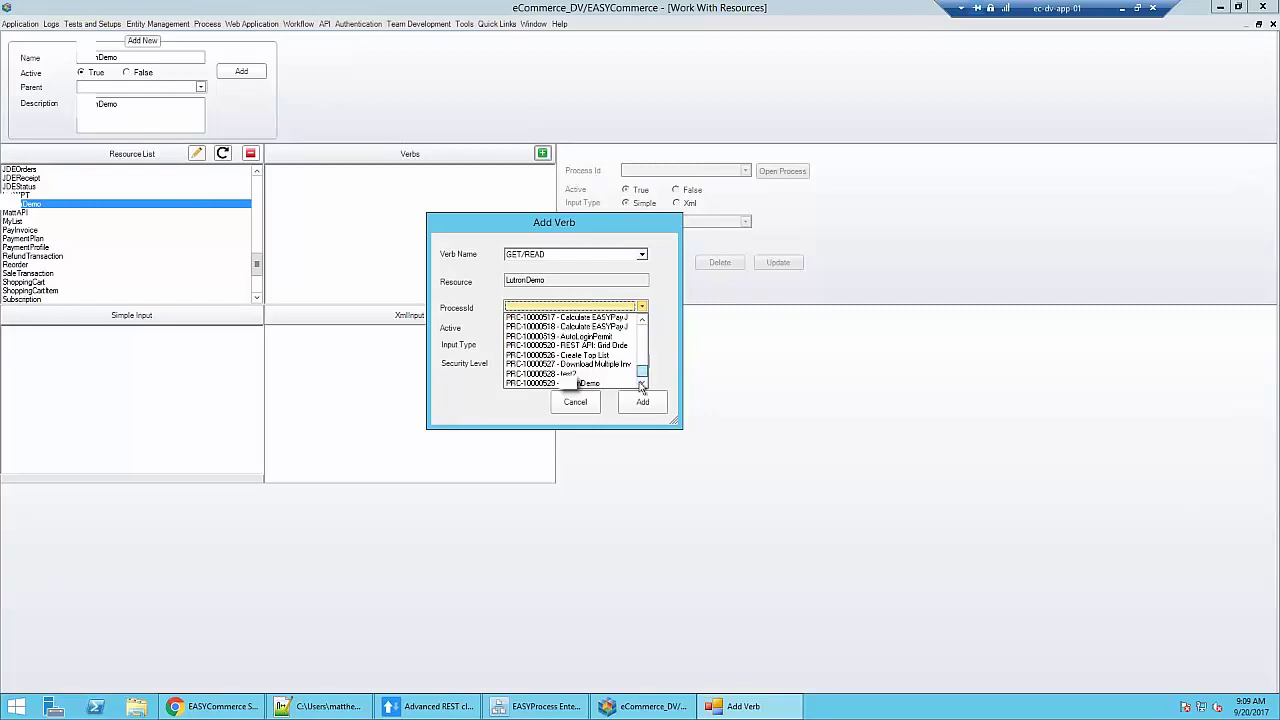
pyautogui.click(545, 384)
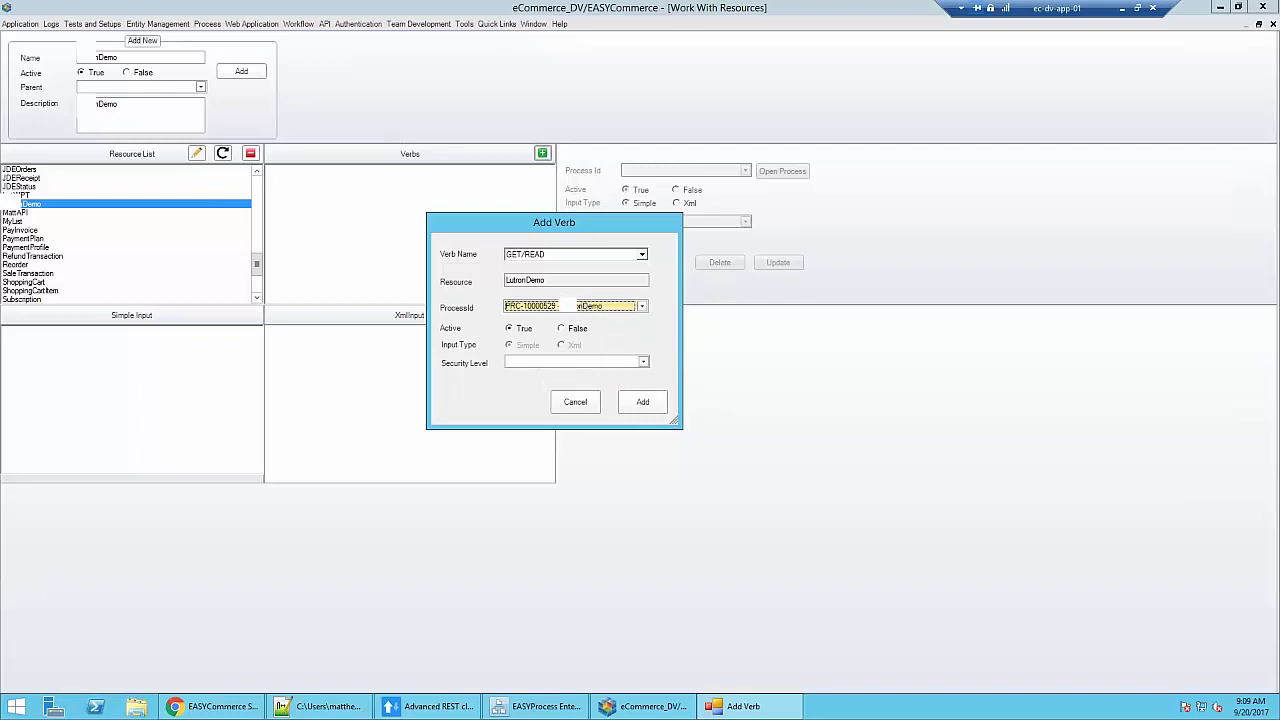
pyautogui.click(560, 362)
pyautogui.write('0')
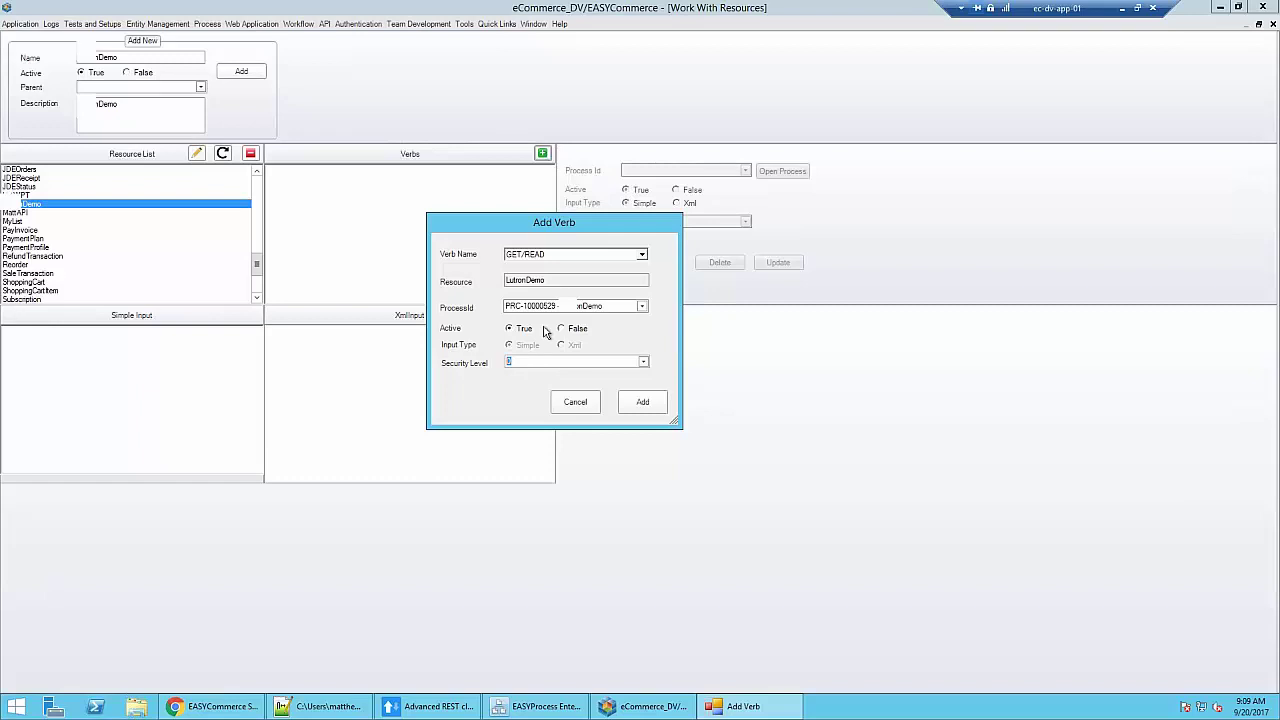
pyautogui.click(521, 360)
pyautogui.click(535, 361)
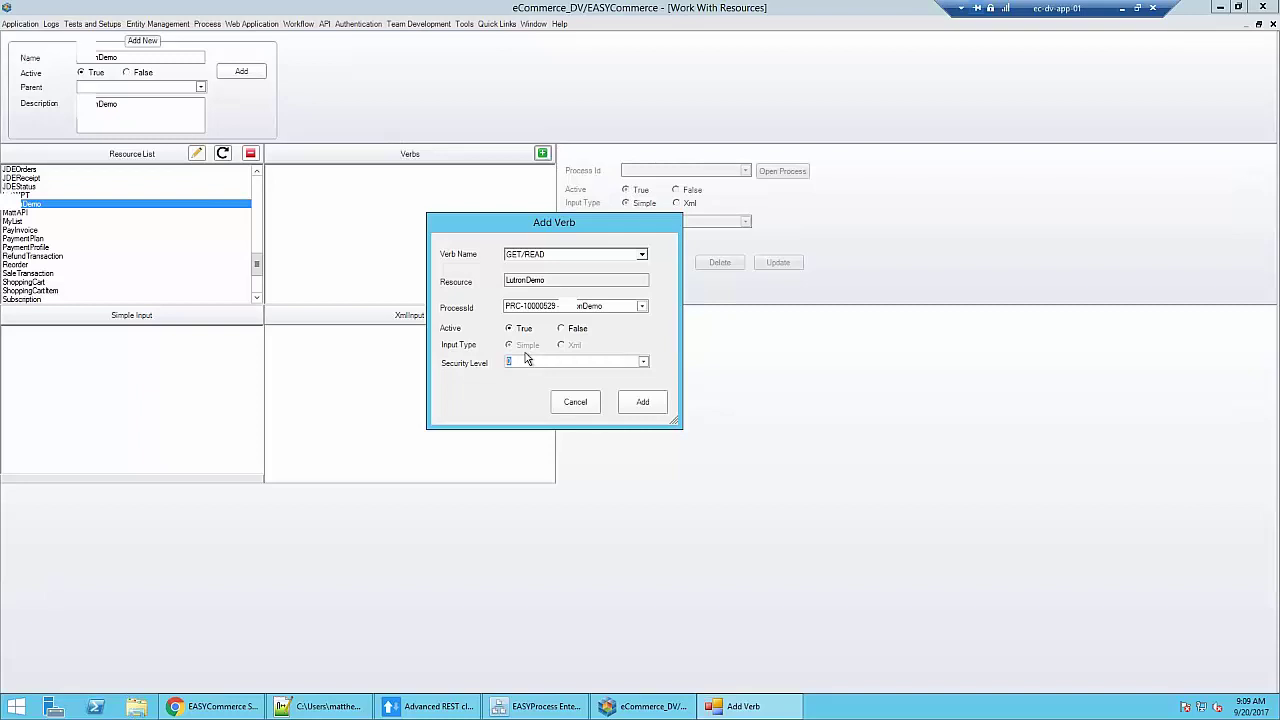
pyautogui.click(664, 407)
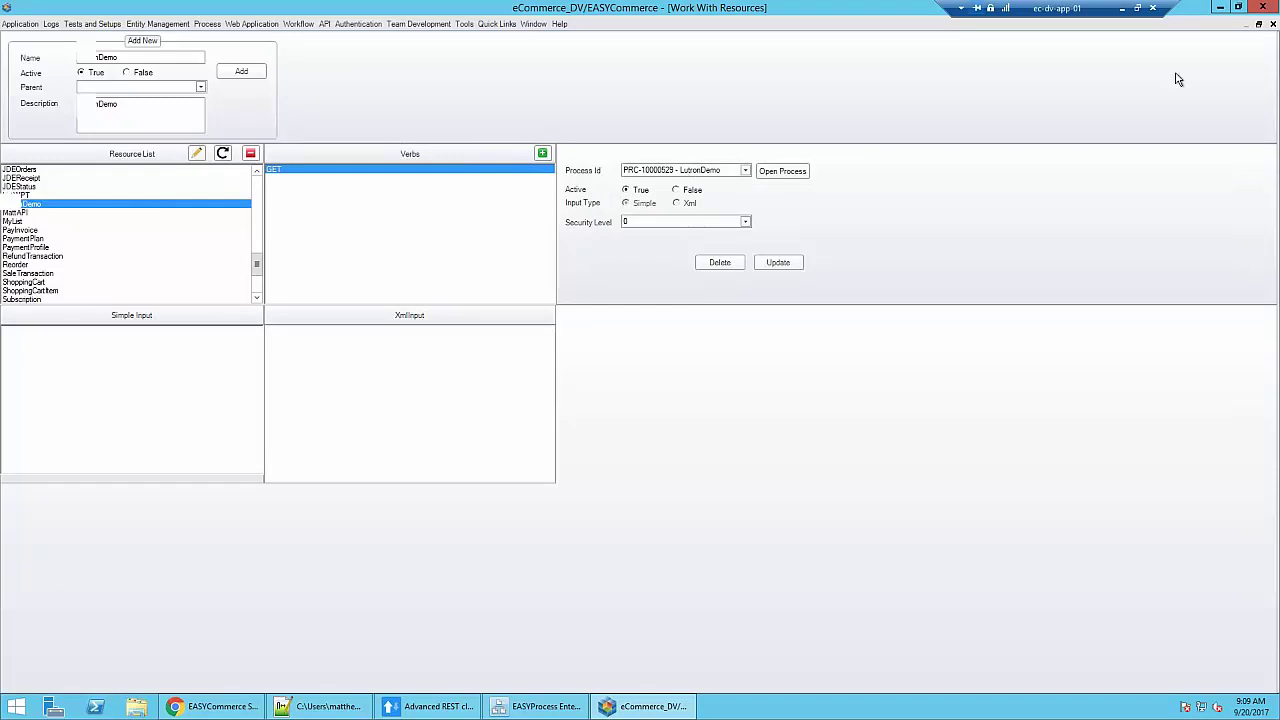
# Close the resources window and add a node named Id under Input in the process's input data
pyautogui.click(1273, 23)
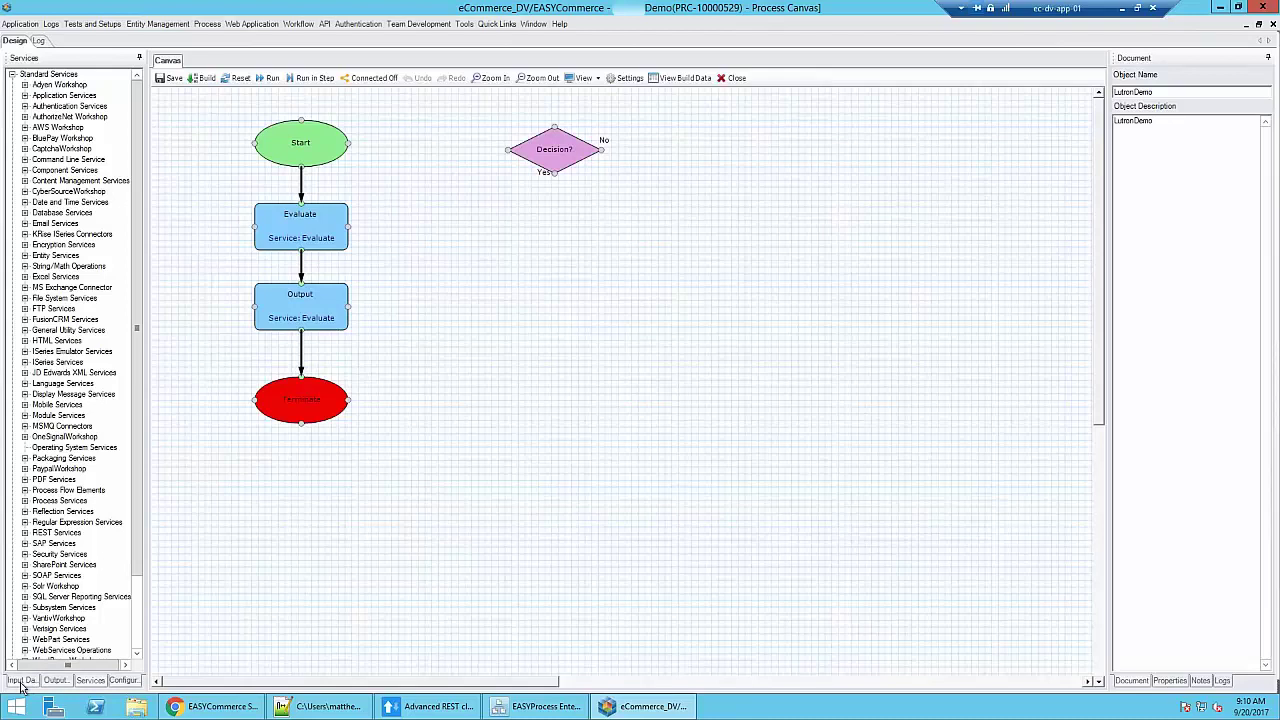
pyautogui.click(22, 681)
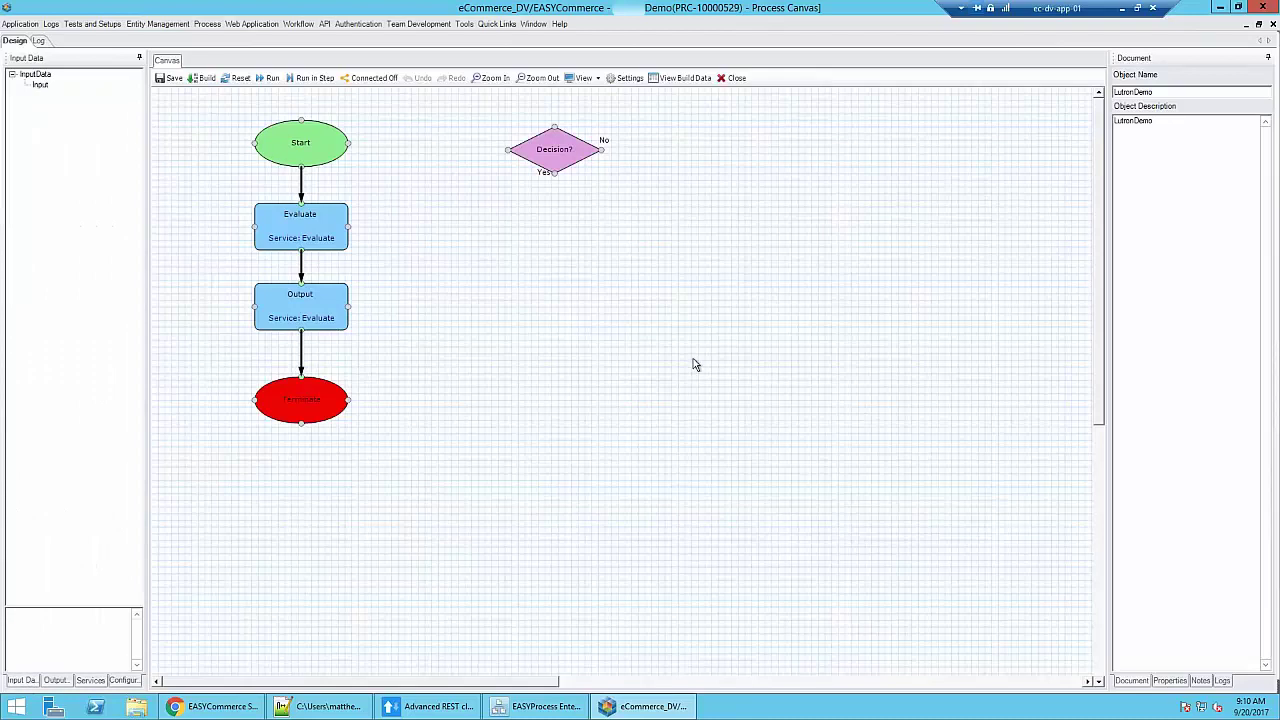
pyautogui.rightClick(42, 88)
pyautogui.click(75, 245)
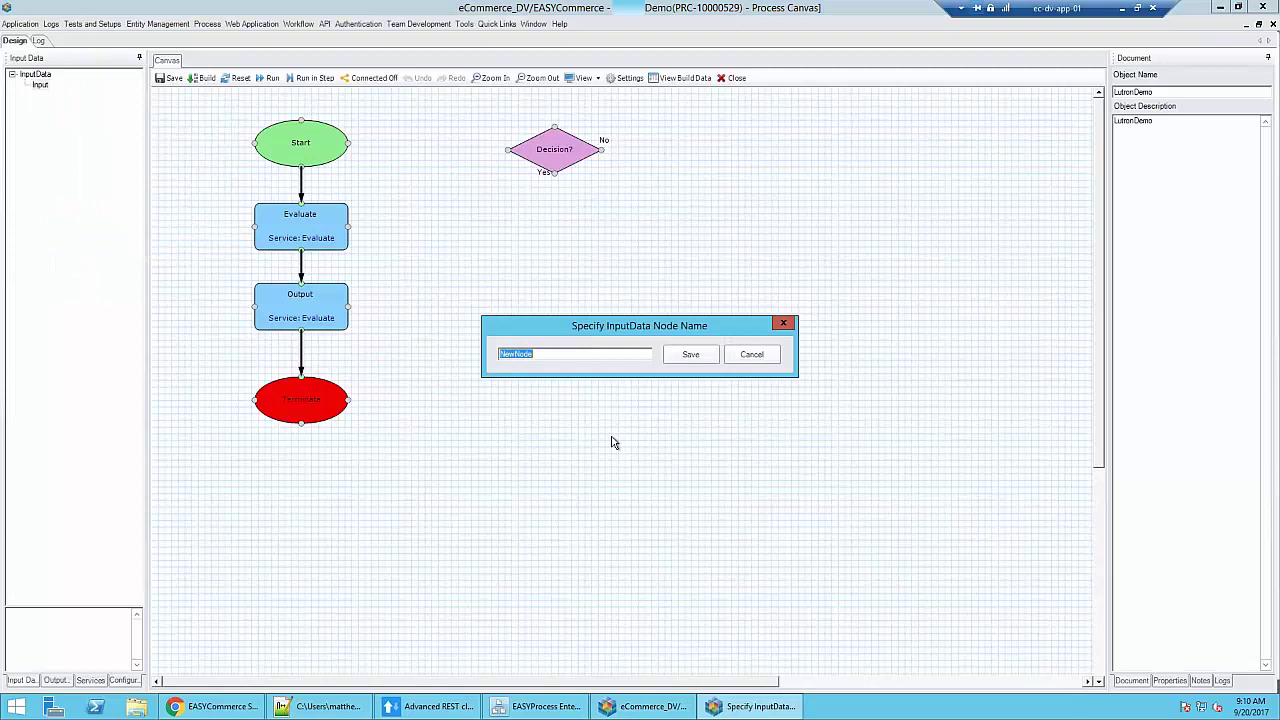
pyautogui.write('Id')
pyautogui.press('Return')
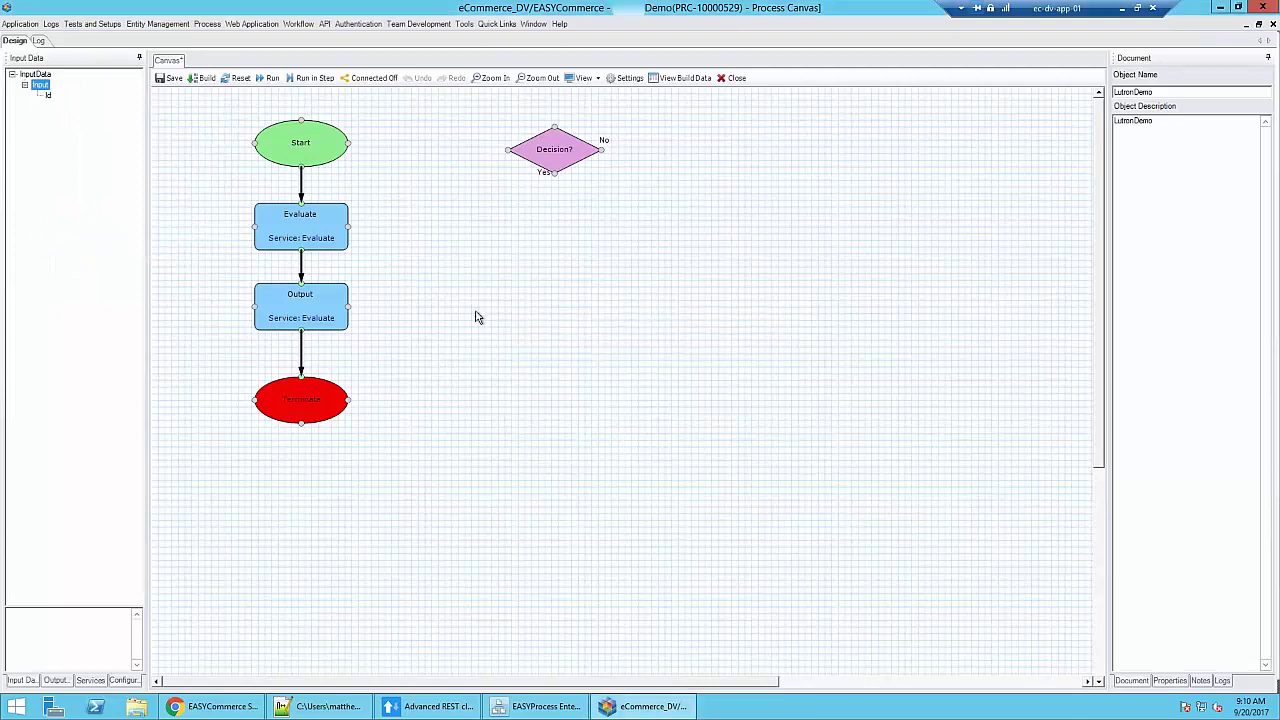
# Add a second node named Verb under Input and save the process
pyautogui.rightClick(42, 88)
pyautogui.click(84, 243)
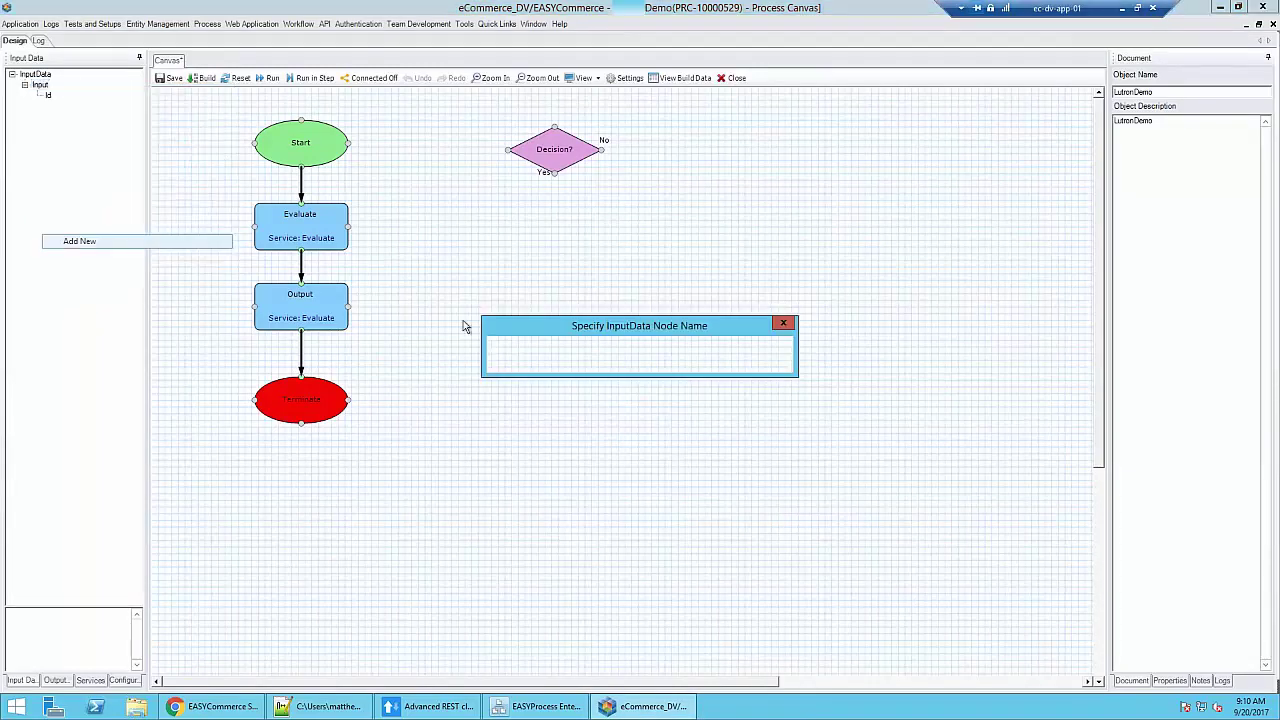
pyautogui.write('Verb')
pyautogui.press('Return')
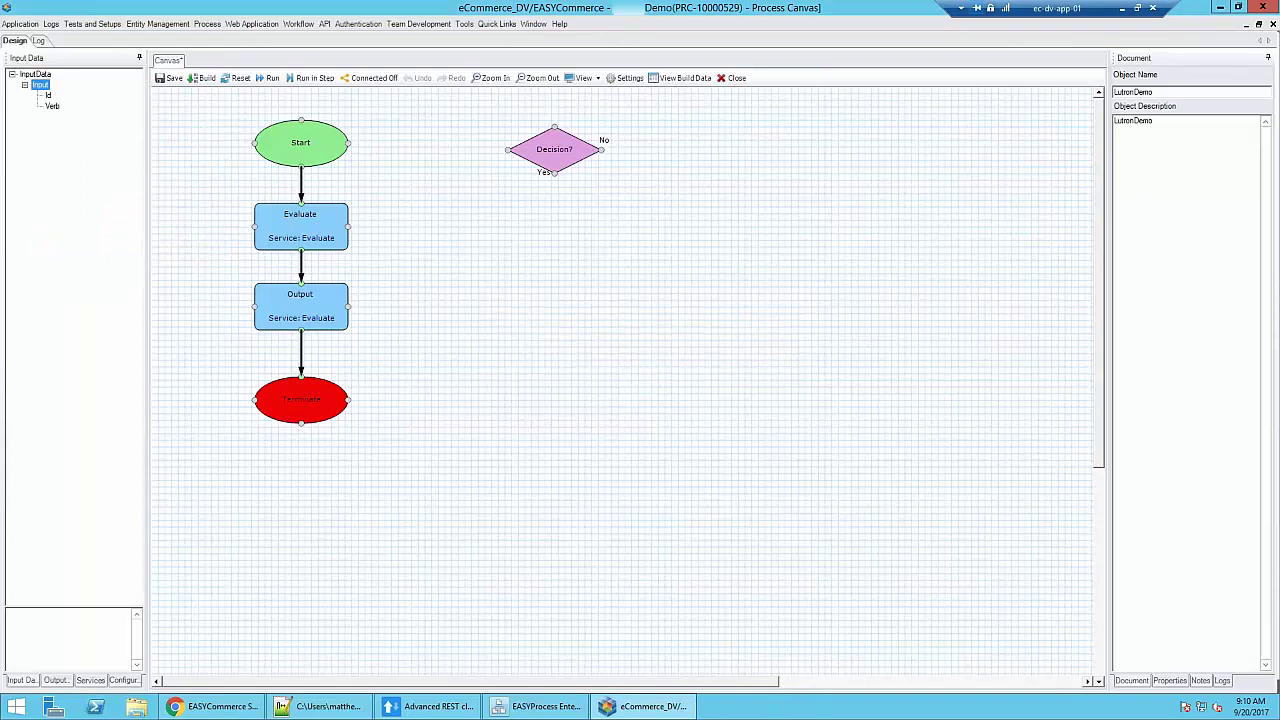
pyautogui.click(167, 78)
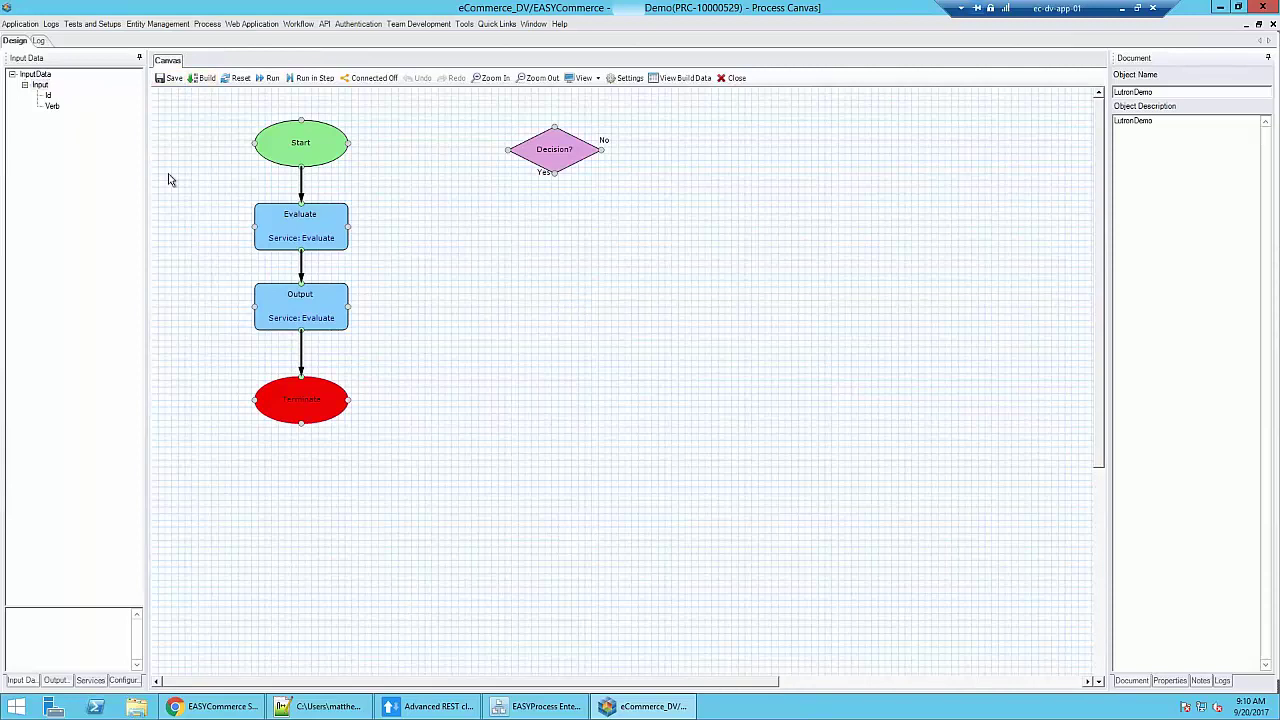
pyautogui.click(440, 706)
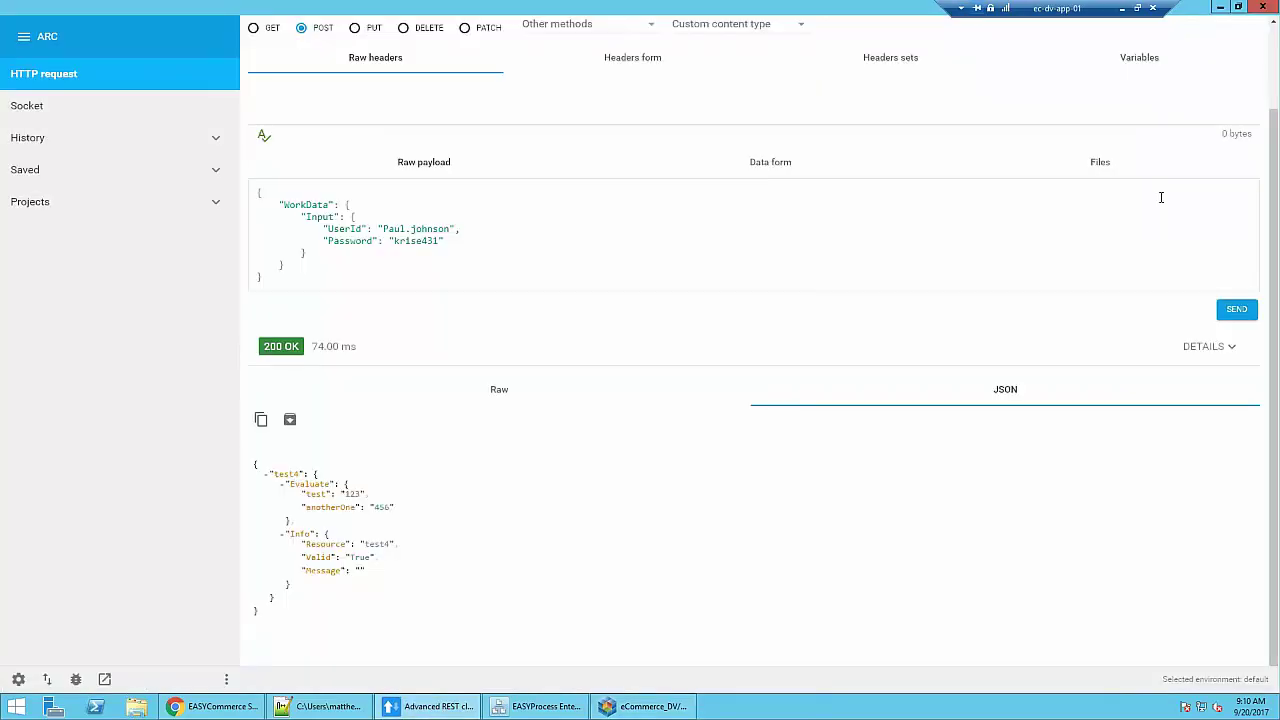
pyautogui.scroll(2, 1161, 197)
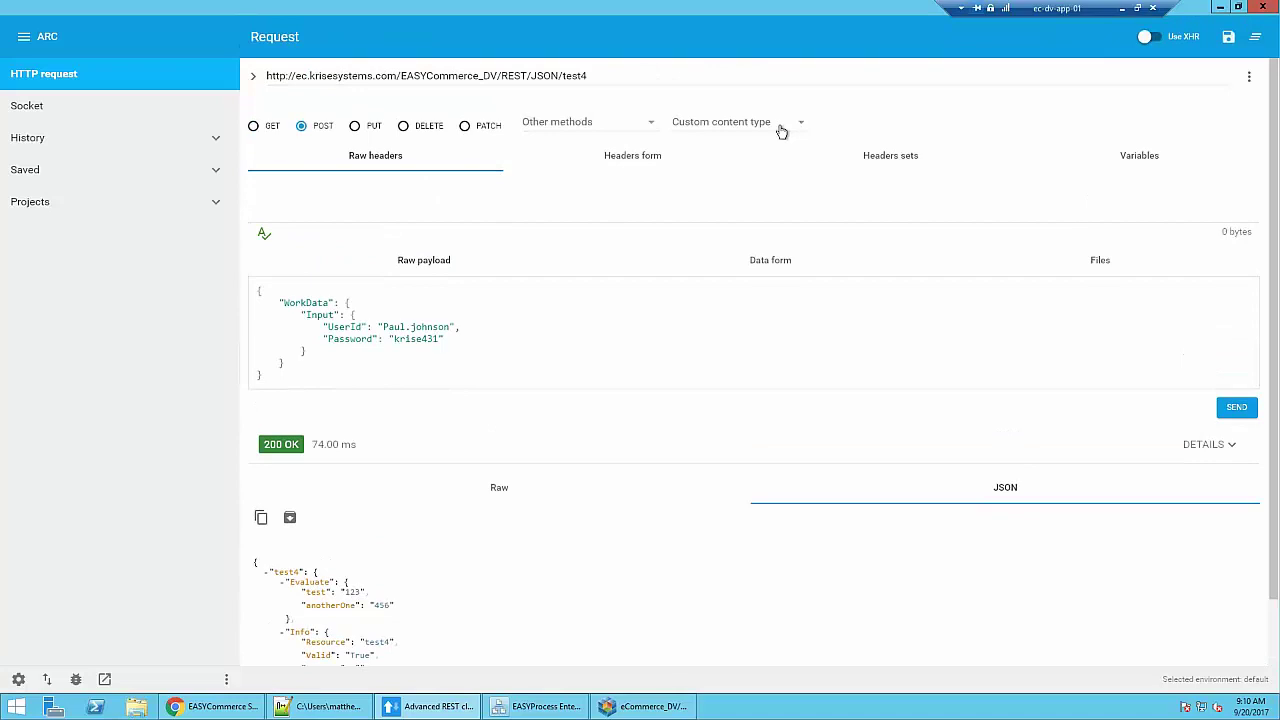
pyautogui.doubleClick(573, 77)
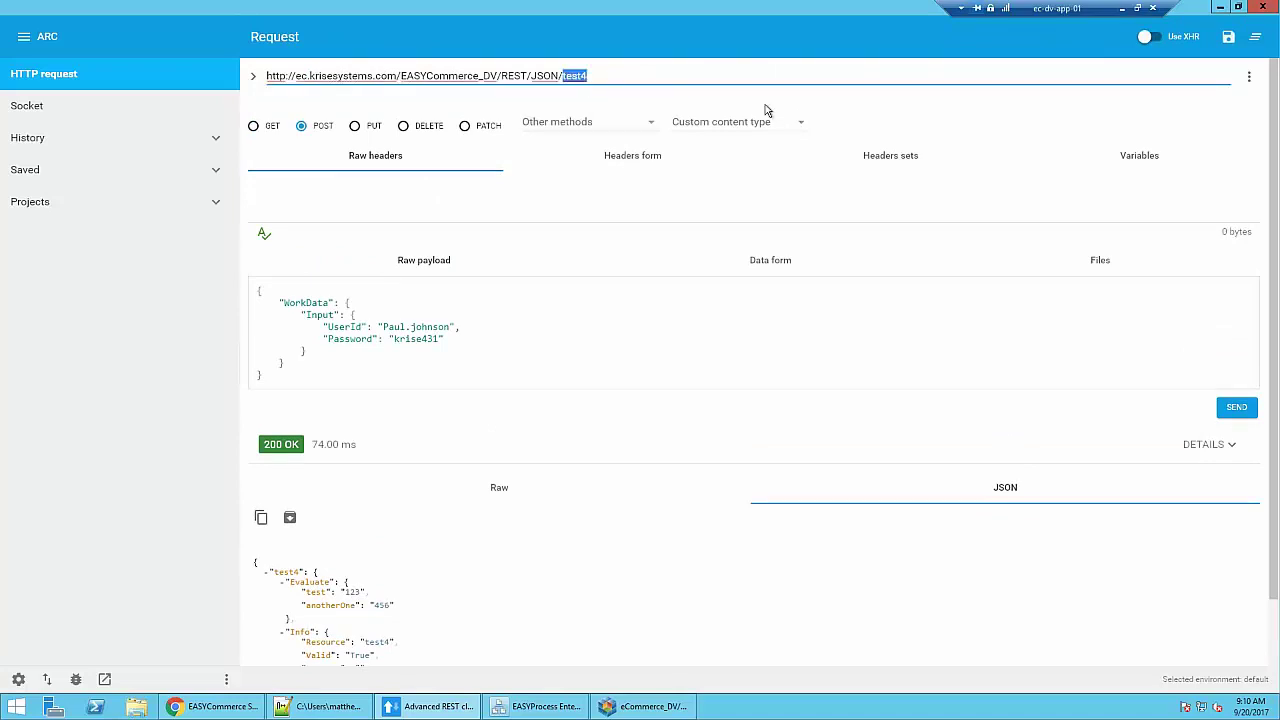
pyautogui.press('BackSpace')
pyautogui.write('Demo')
pyautogui.moveTo(497, 76); pyautogui.dragTo(484, 76)
pyautogui.click(253, 126)
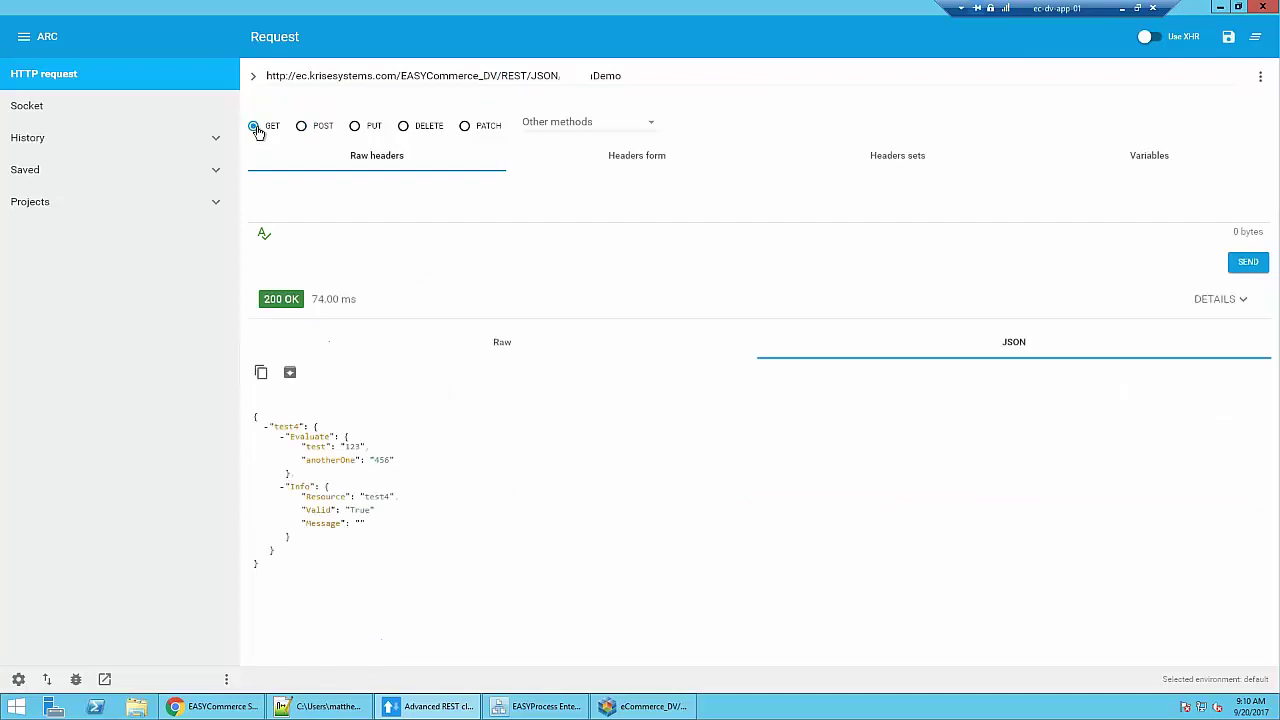
pyautogui.click(1240, 264)
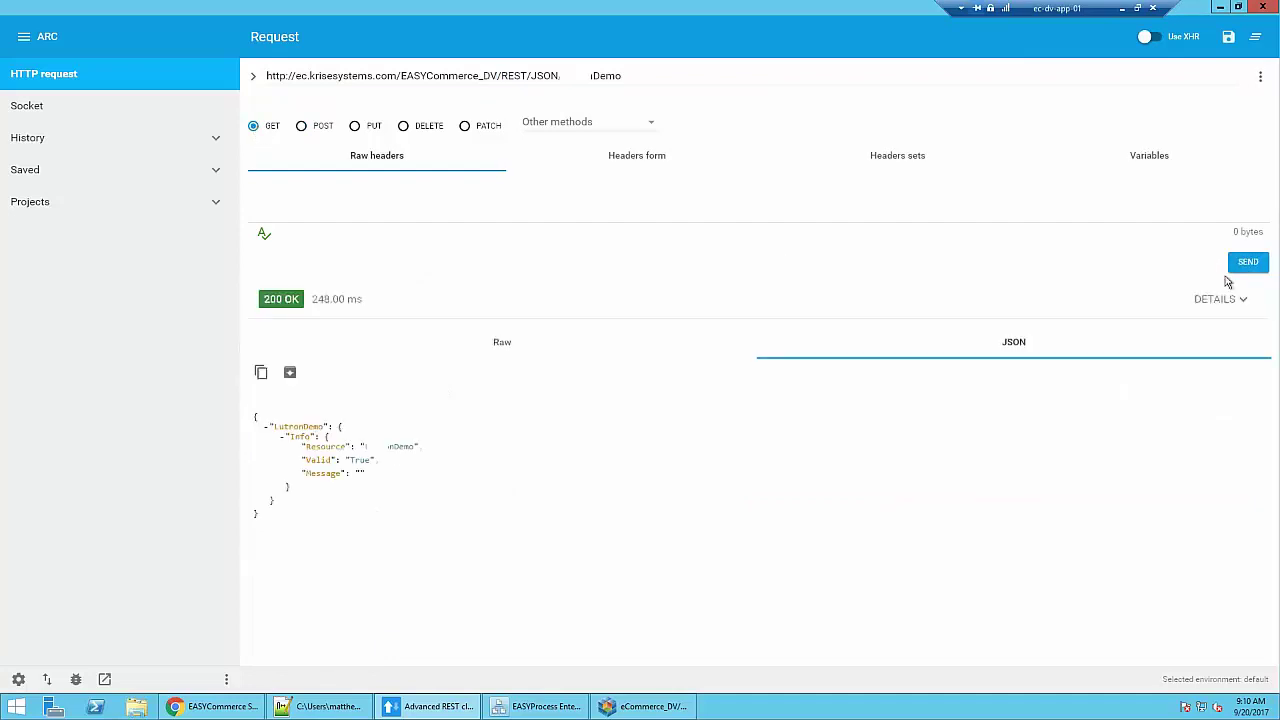
# Switch to the LutronDemo process canvas, set RESTOutput to True for the Output service, and save the process
pyautogui.moveTo(270, 510); pyautogui.dragTo(256, 415)
pyautogui.click(372, 471)
pyautogui.click(640, 706)
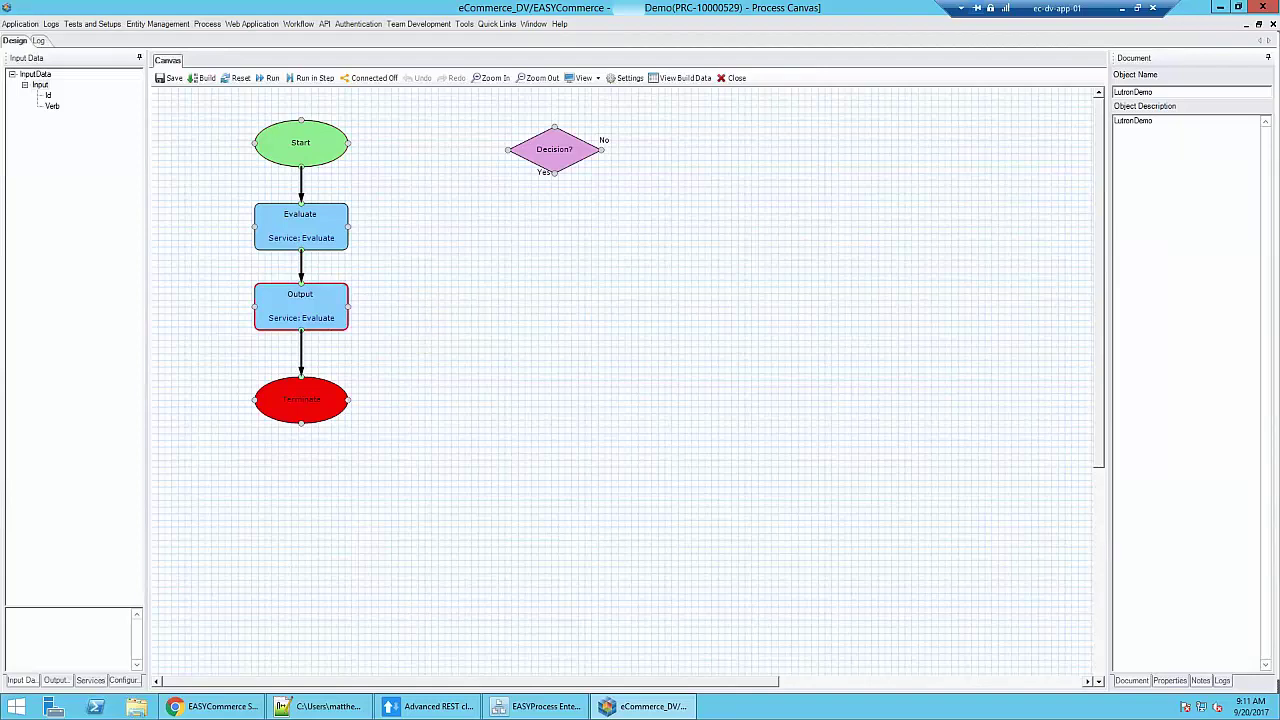
pyautogui.click(297, 307)
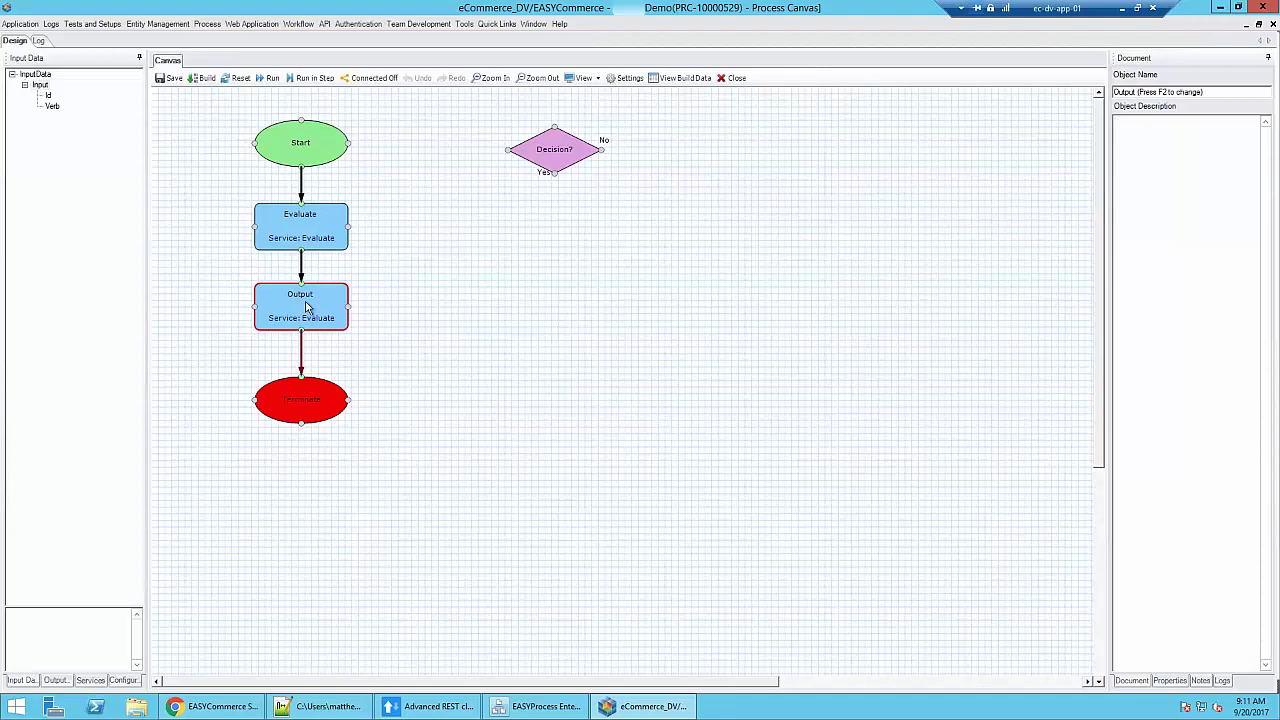
pyautogui.click(1172, 682)
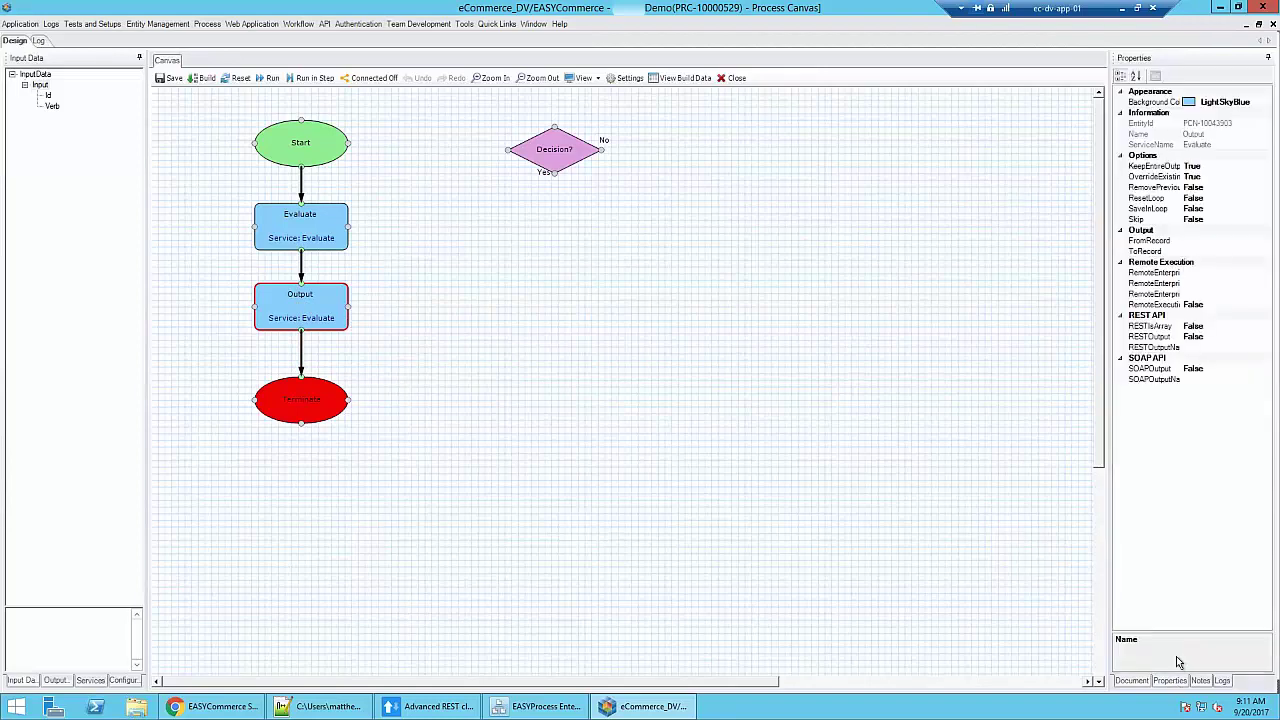
pyautogui.doubleClick(1150, 337)
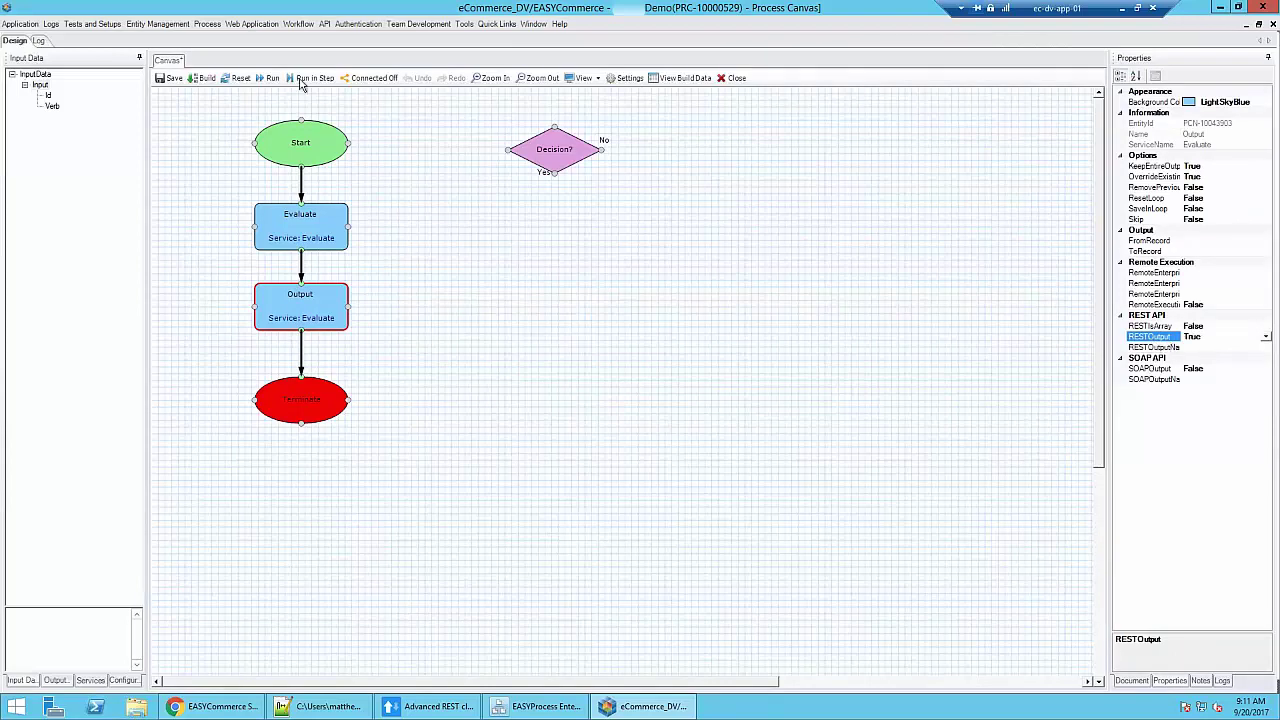
pyautogui.click(168, 78)
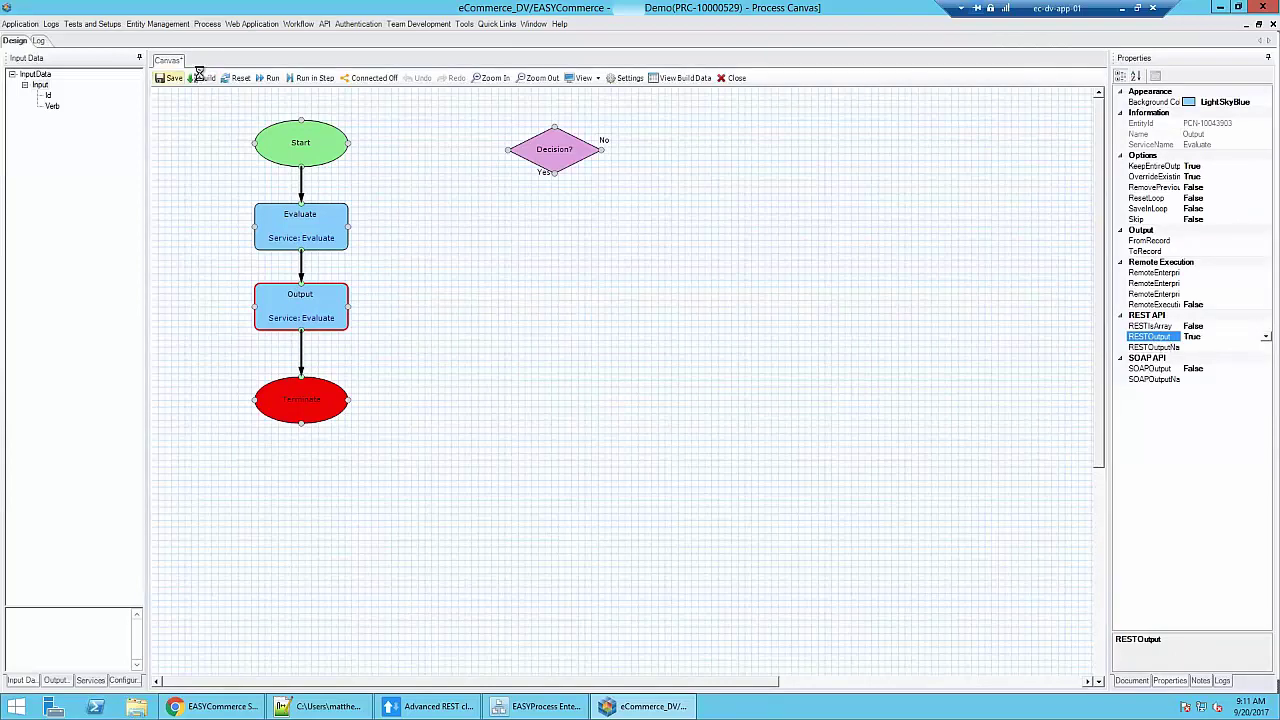
pyautogui.click(633, 553)
# Switch to the Advanced REST client, resend the GET request and examine the Output node in the JSON response
pyautogui.click(430, 706)
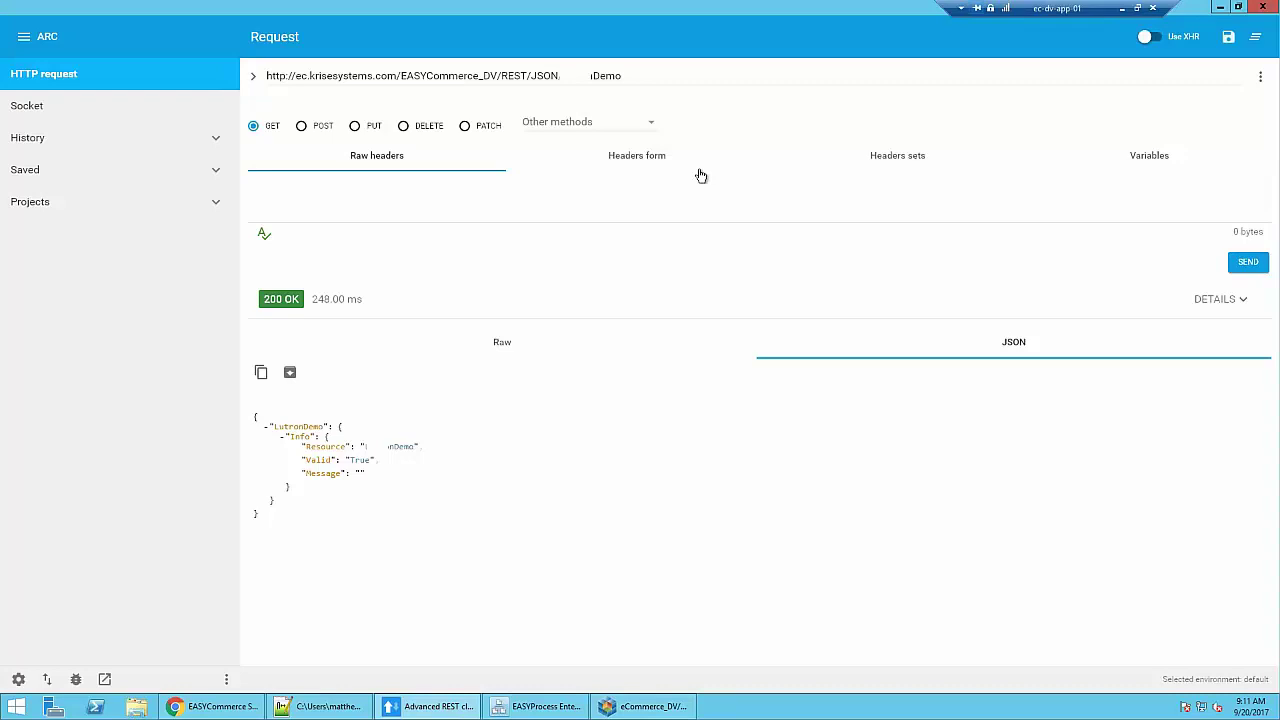
pyautogui.hotkey('ctrl', 'Return')
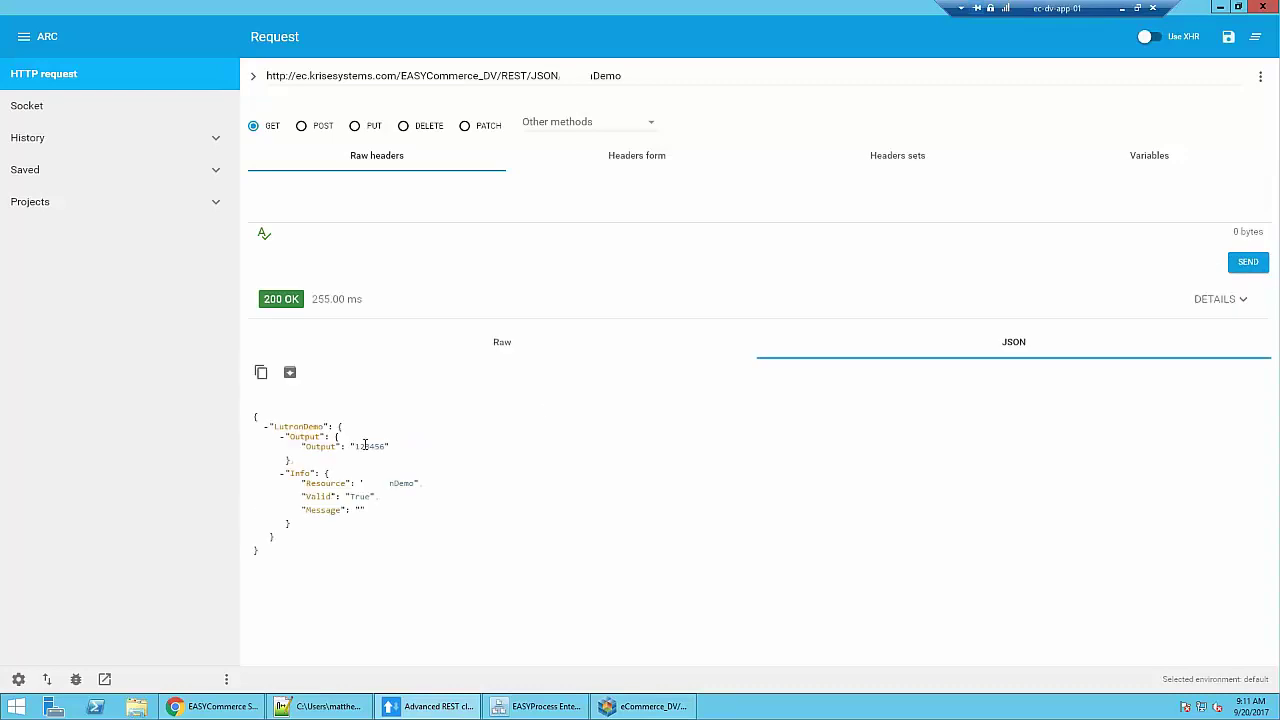
pyautogui.doubleClick(294, 459)
pyautogui.doubleClick(320, 446)
pyautogui.doubleClick(370, 446)
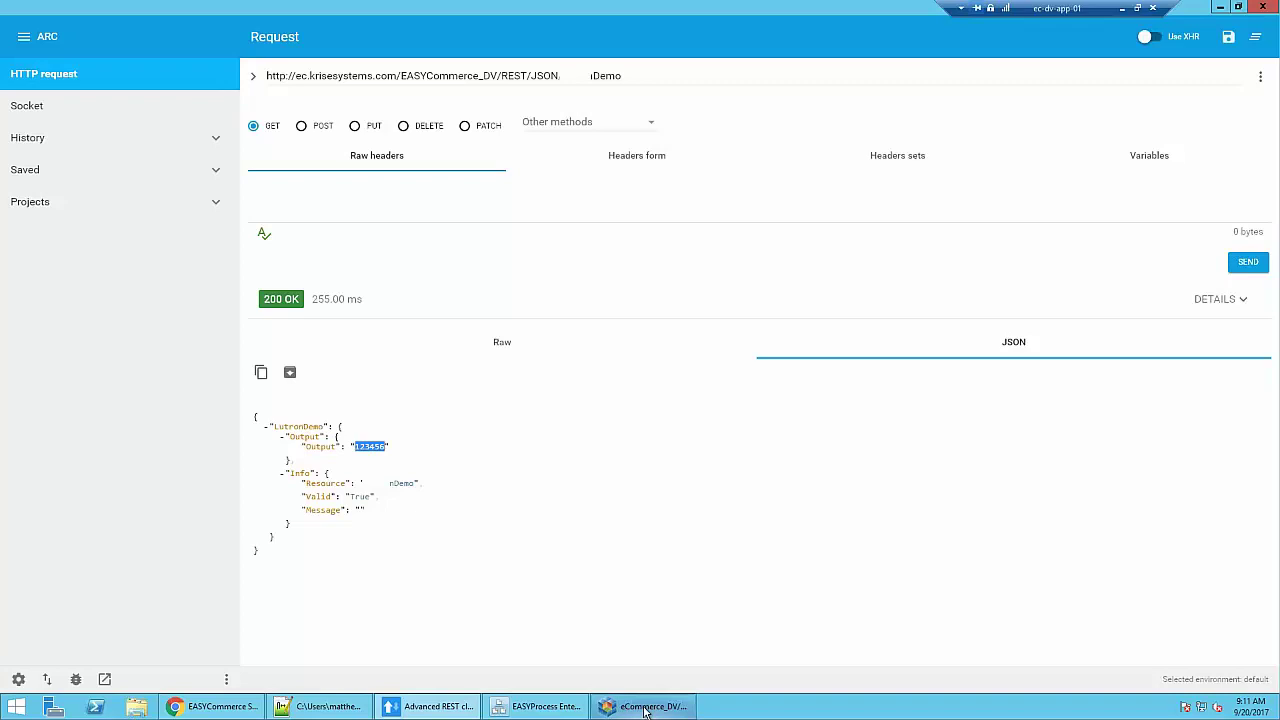
pyautogui.moveTo(645, 711)
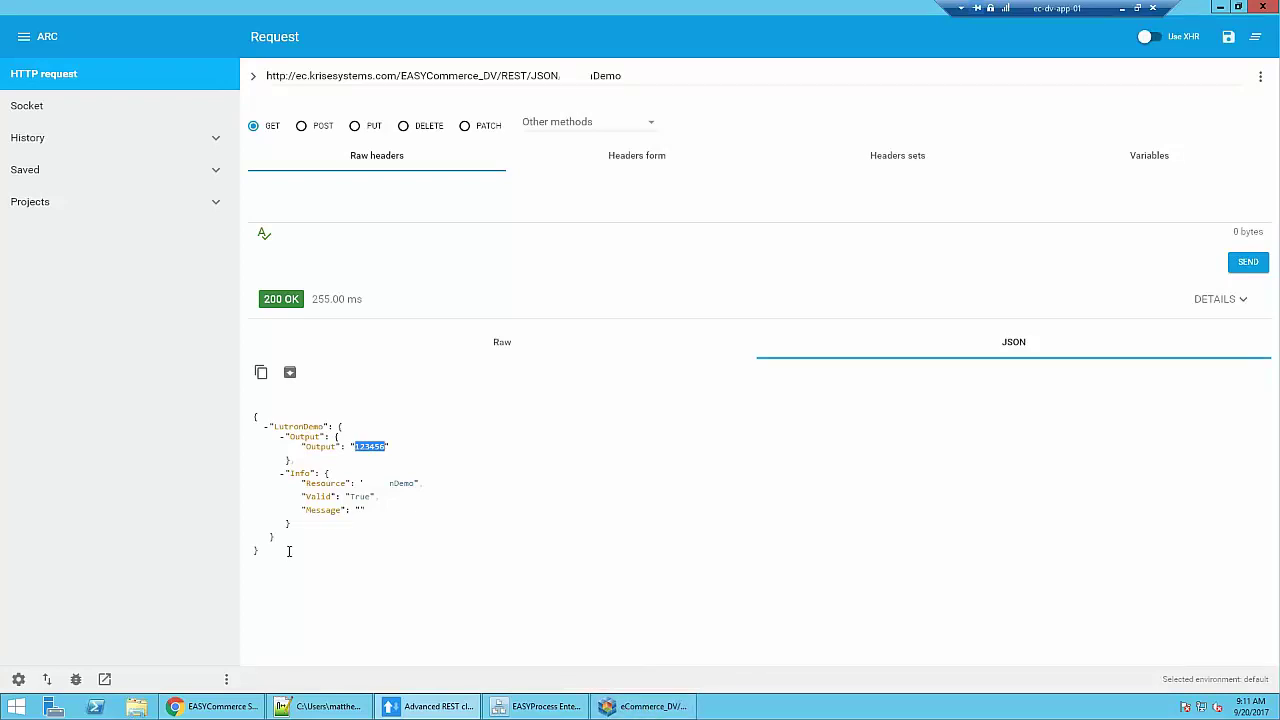
pyautogui.moveTo(280, 436); pyautogui.dragTo(388, 458)
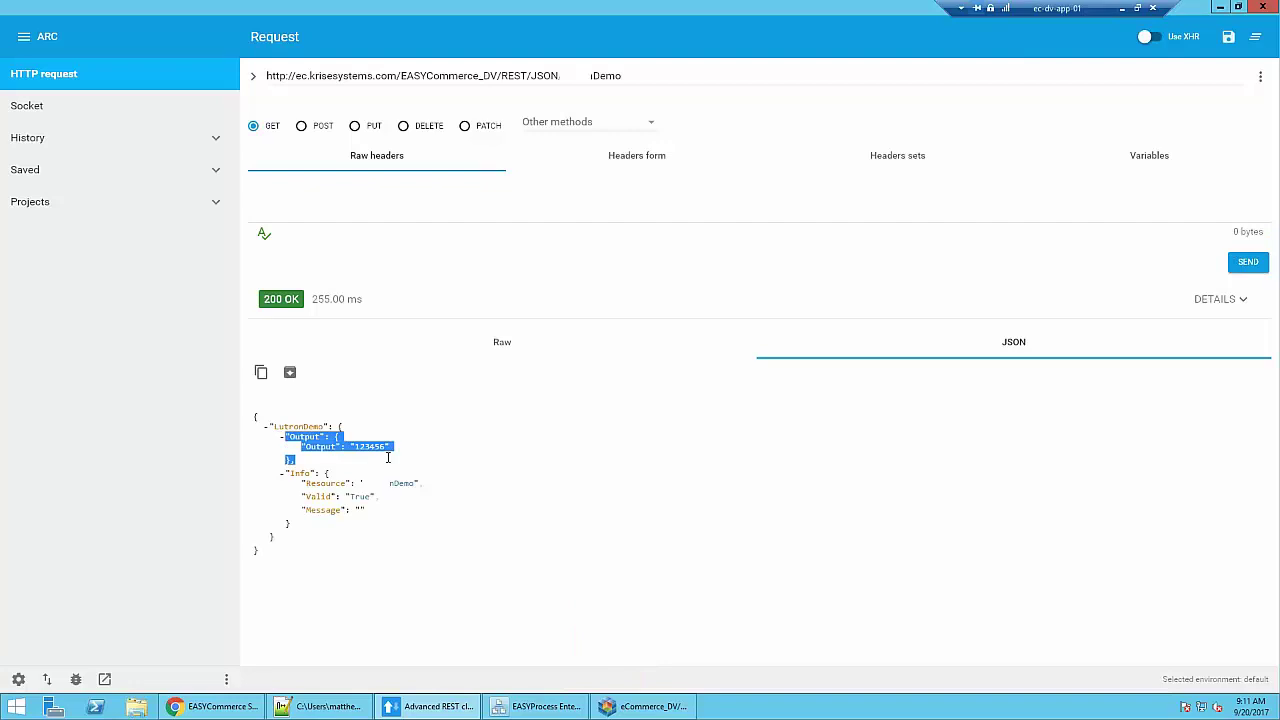
pyautogui.click(387, 465)
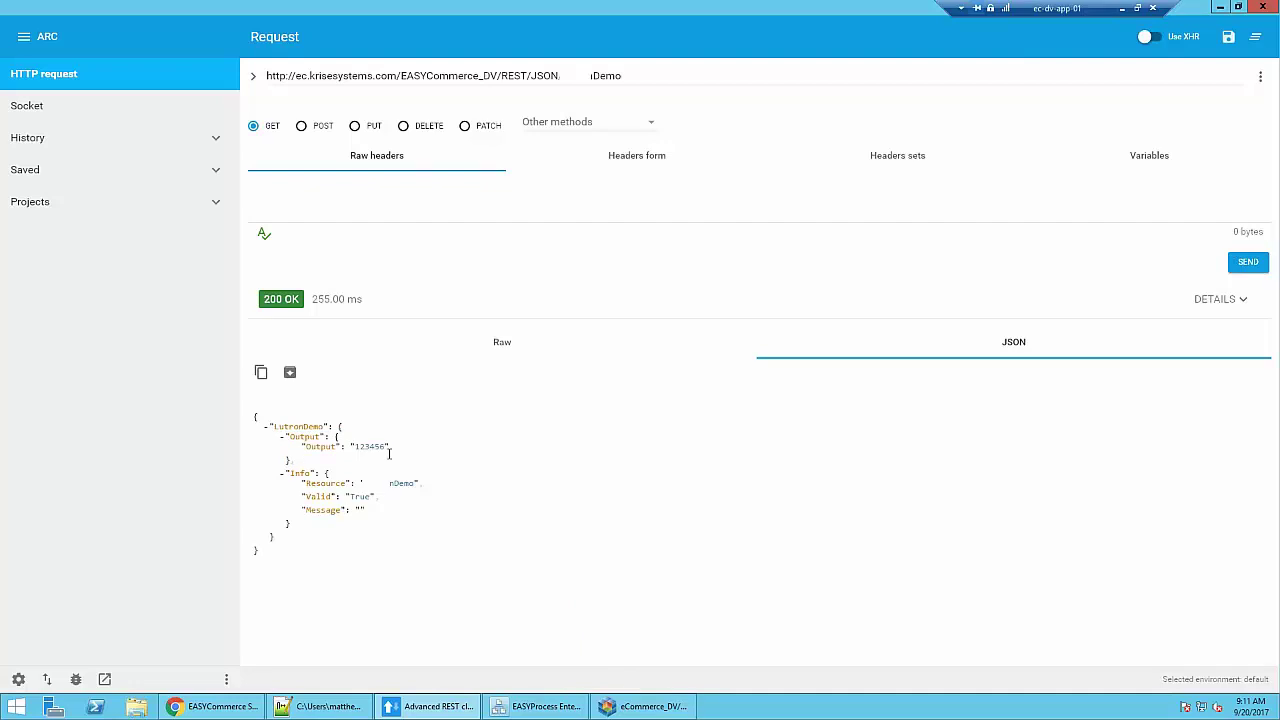
# Return to the process canvas and insert space between Start and the first Evaluate service
pyautogui.hotkey('alt', 'Tab')
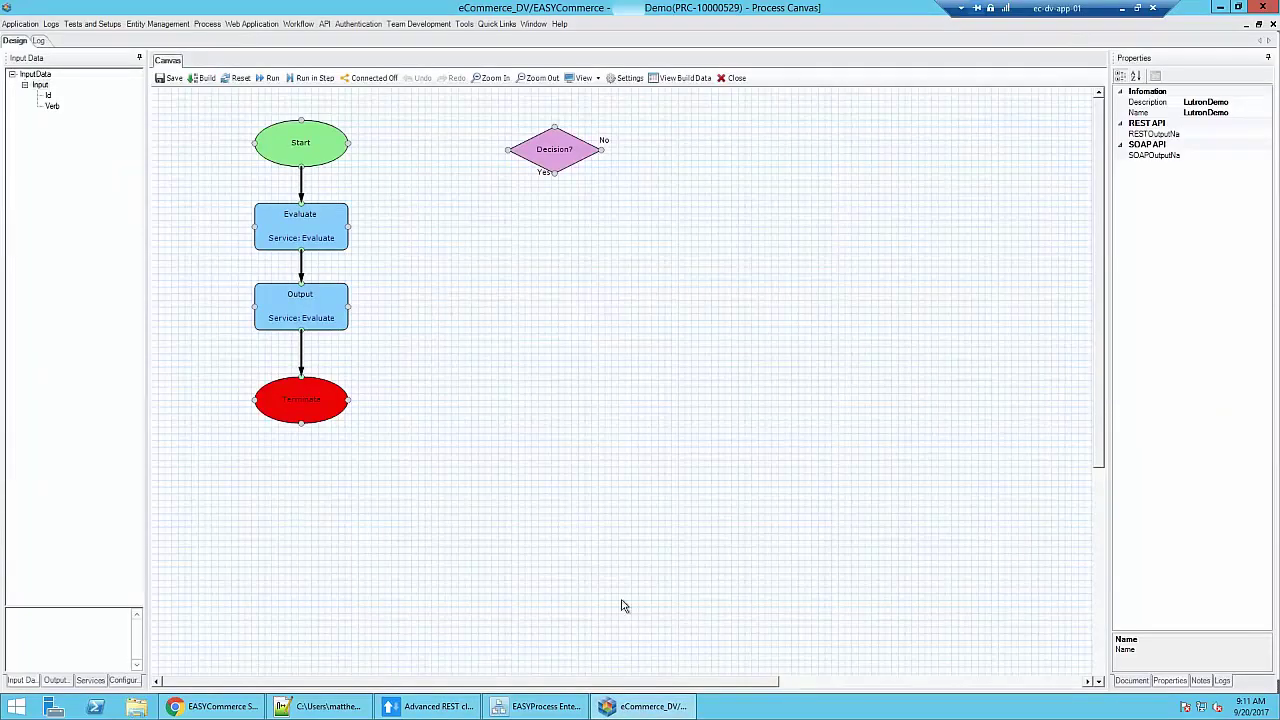
pyautogui.click(430, 706)
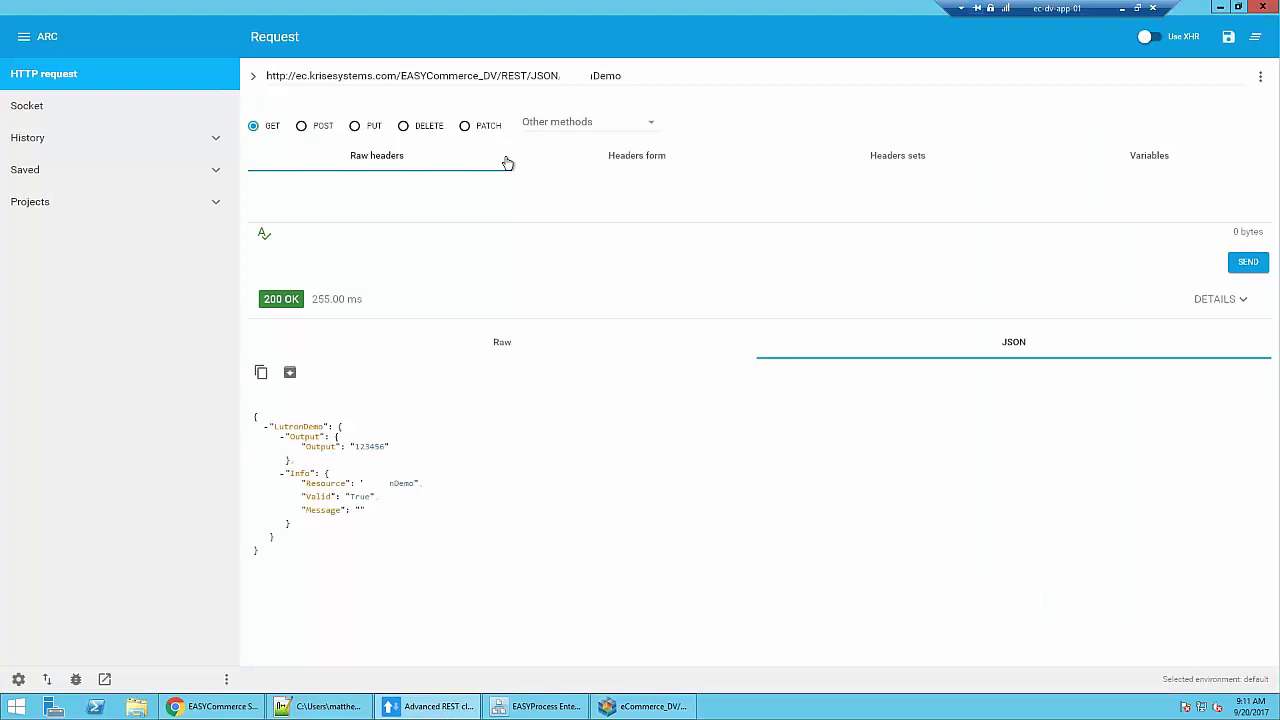
pyautogui.hotkey('alt', 'Tab')
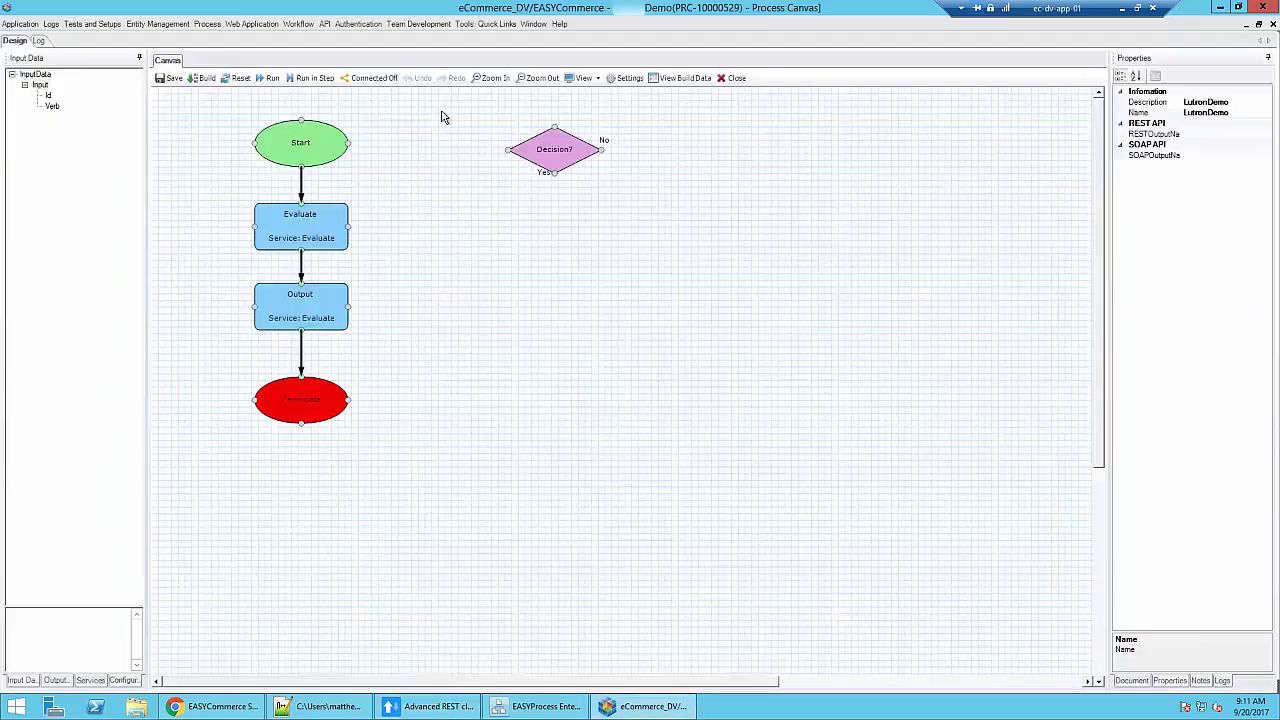
pyautogui.rightClick(301, 178)
pyautogui.click(330, 210)
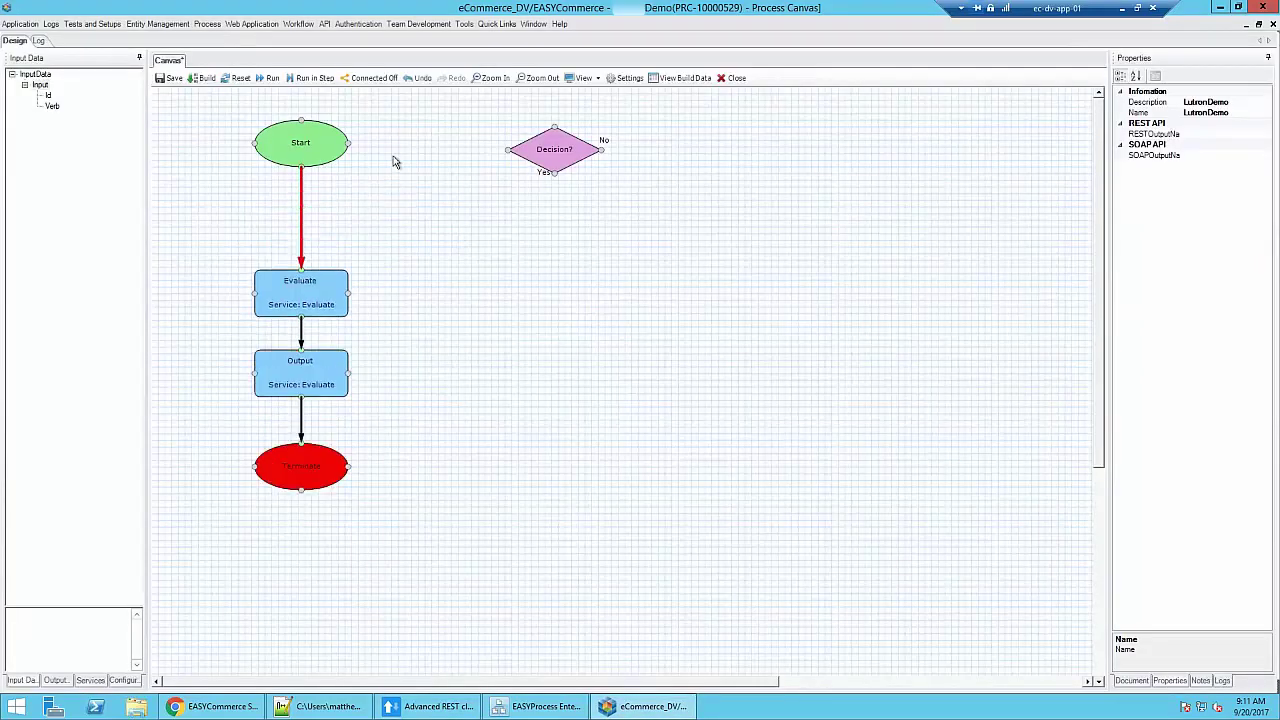
pyautogui.click(52, 106)
pyautogui.click(472, 290)
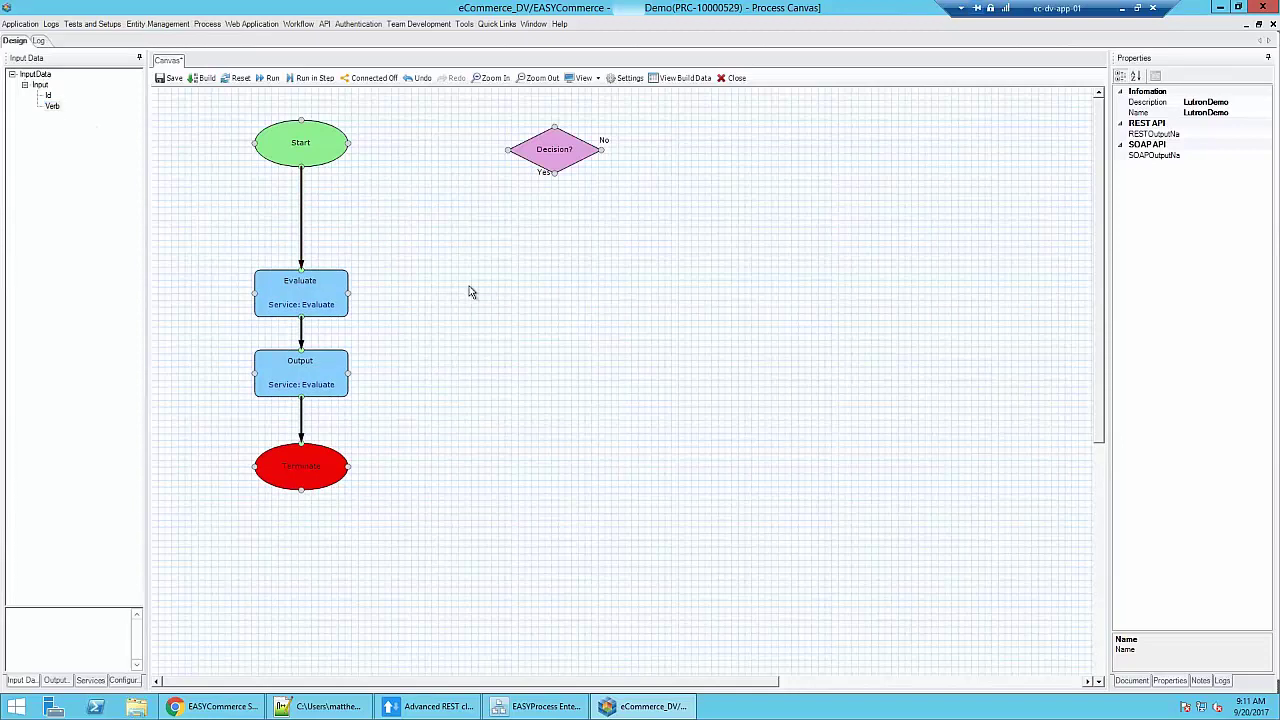
# Delete the connector between Start and the first Evaluate service
pyautogui.rightClick(301, 211)
pyautogui.click(381, 170)
pyautogui.click(52, 106)
pyautogui.click(420, 229)
pyautogui.rightClick(305, 218)
pyautogui.click(322, 220)
# Add a BinaryDecision process flow element between Start and Evaluate, connecting Start to it and its Yes branch to Evaluate
pyautogui.click(91, 680)
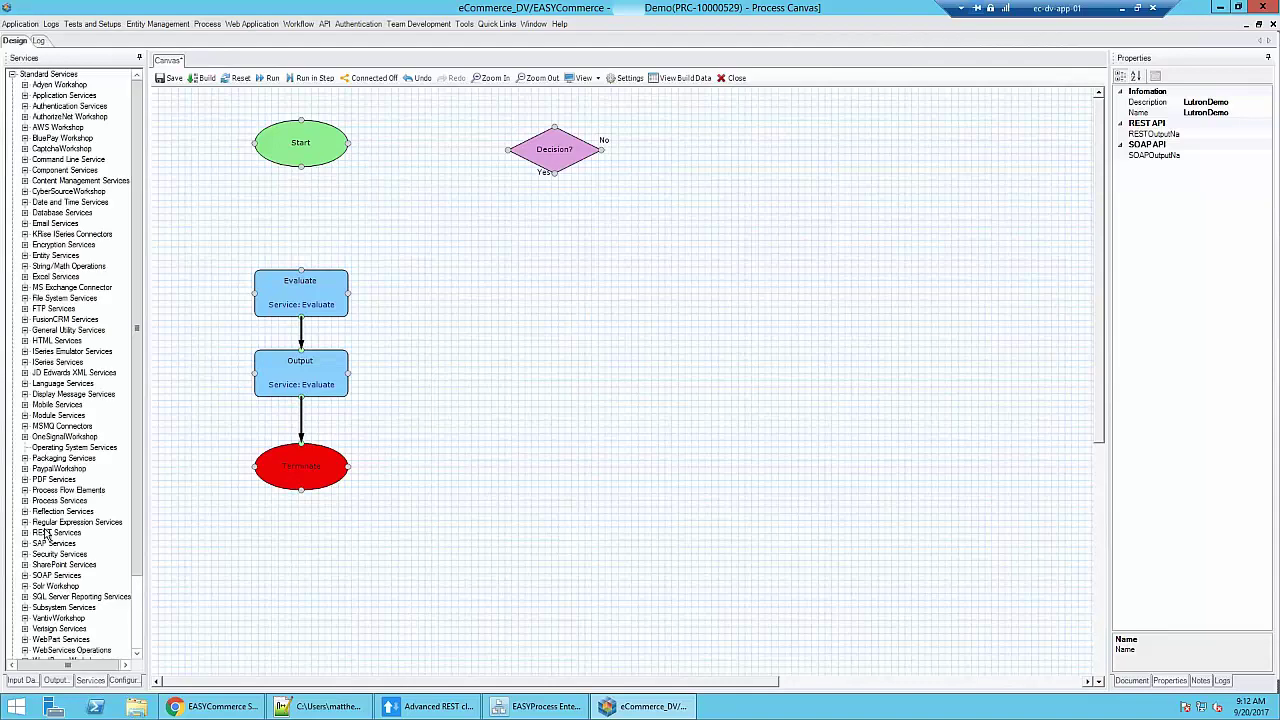
pyautogui.click(25, 490)
pyautogui.moveTo(68, 500); pyautogui.dragTo(303, 219)
pyautogui.moveTo(301, 167); pyautogui.dragTo(300, 196)
# Rename the new decision as "Verb = GET?" and save the process
pyautogui.doubleClick(302, 220)
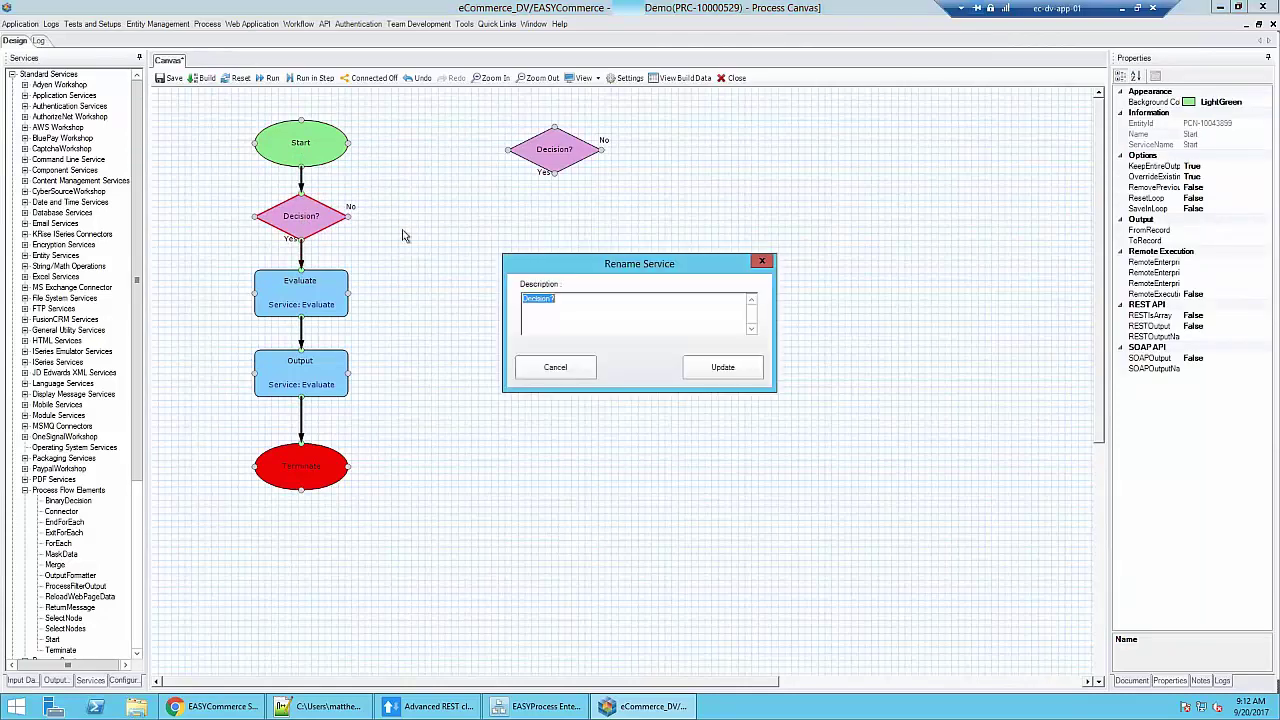
pyautogui.write('Verb =')
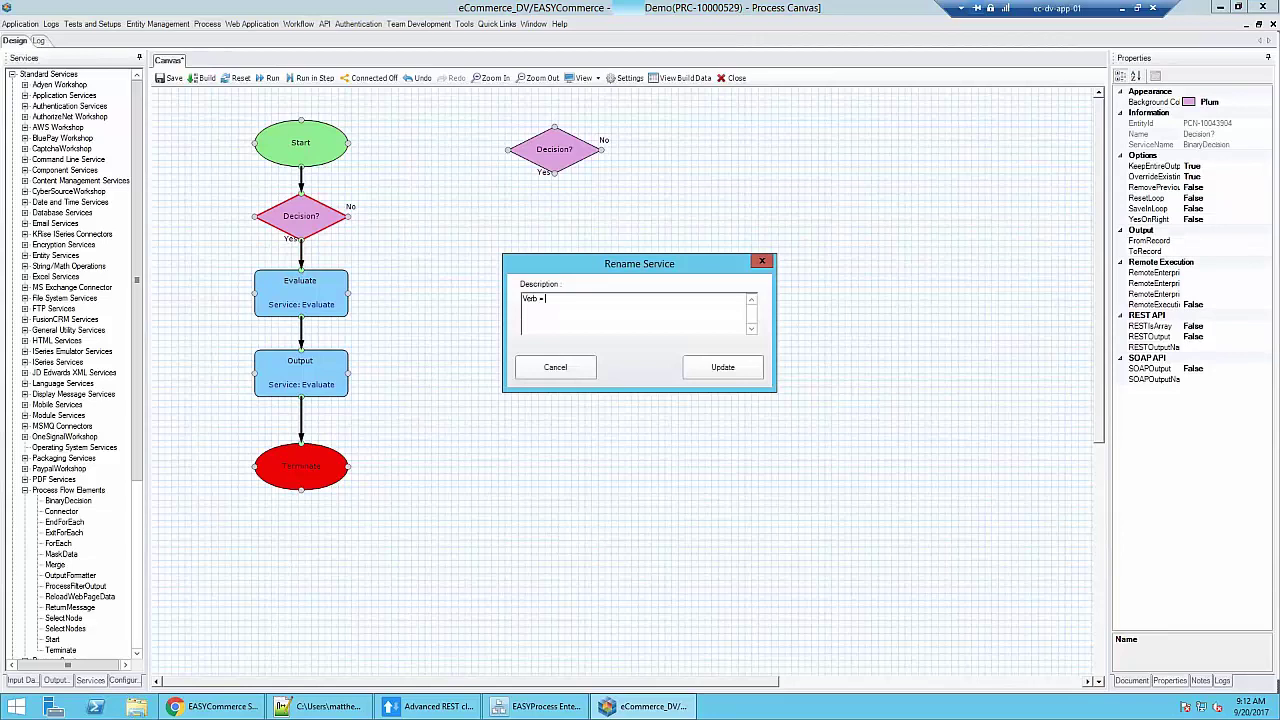
pyautogui.press('Return')
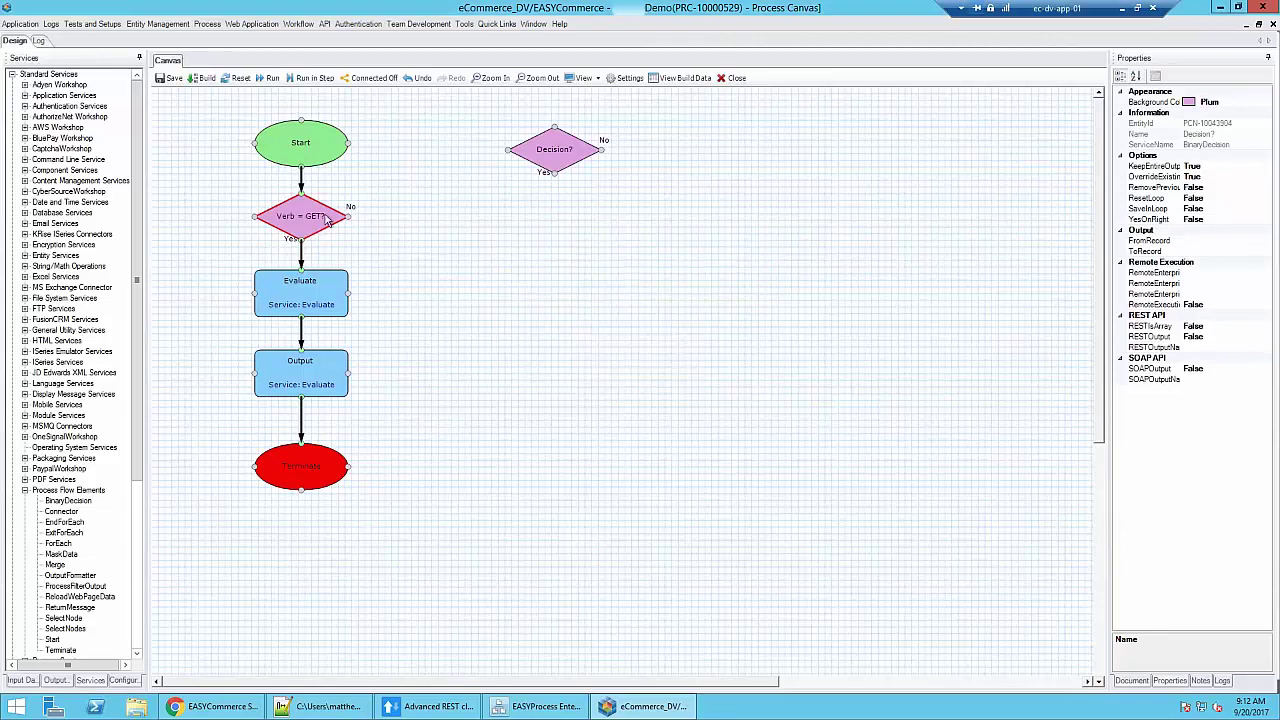
pyautogui.hotkey('ctrl', 's')
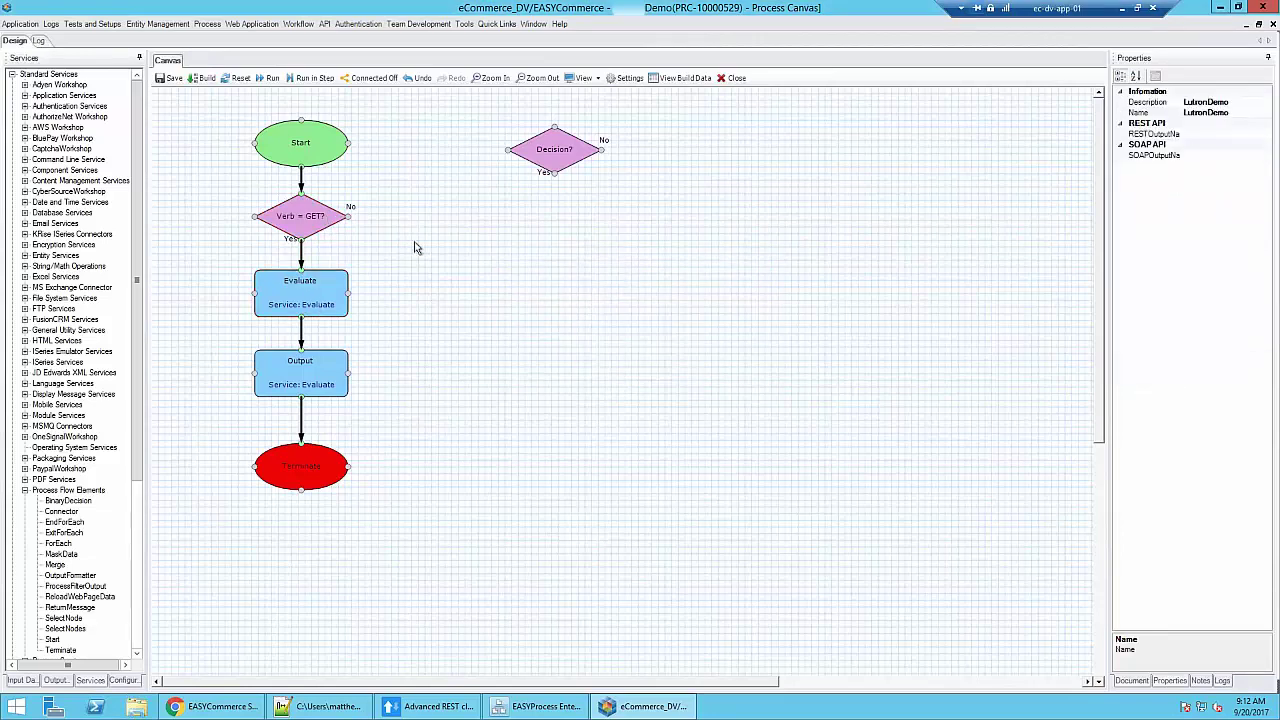
# Open the Verb = GET? decision, add a test and set its LeftClause to the Verb input node
pyautogui.doubleClick(310, 226)
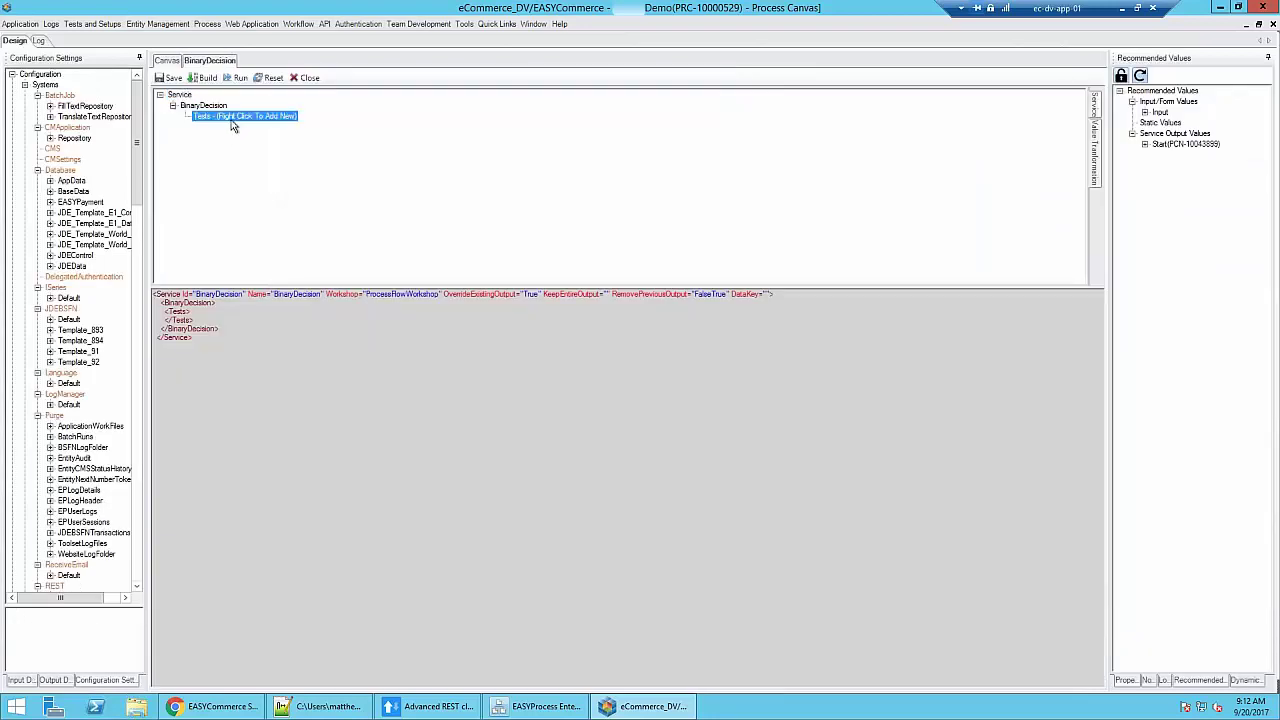
pyautogui.rightClick(234, 118)
pyautogui.click(270, 129)
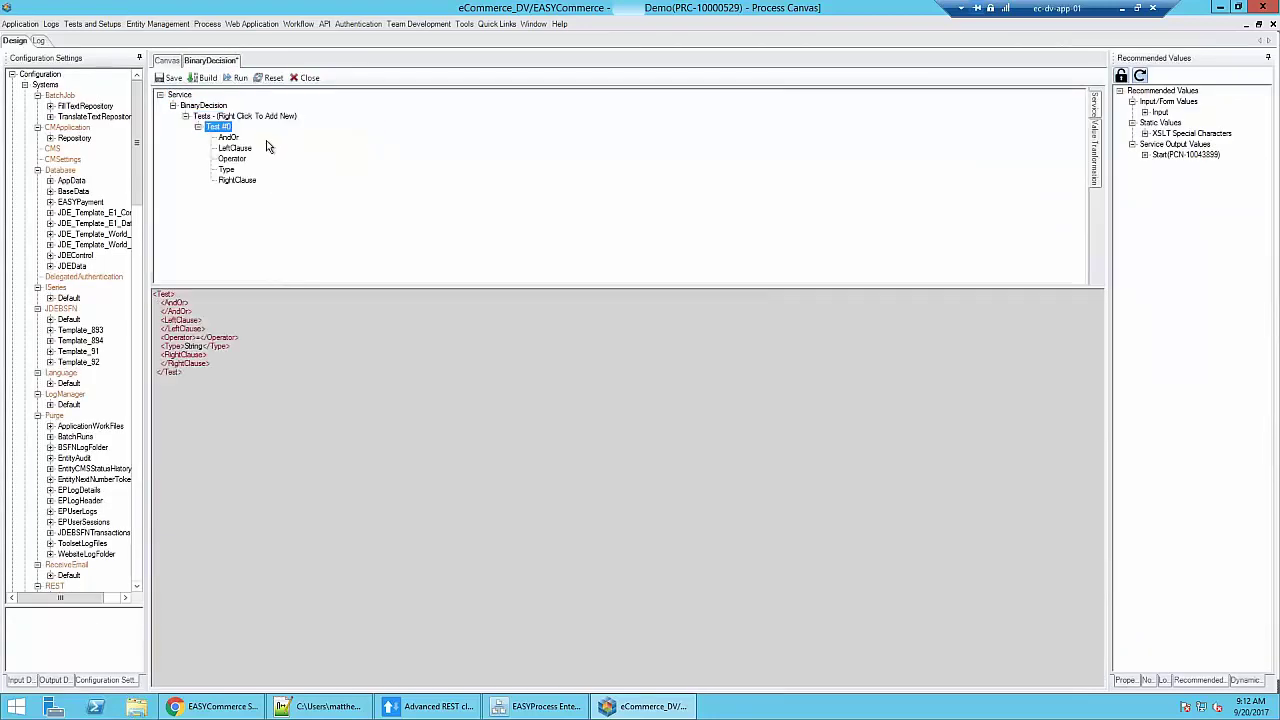
pyautogui.click(236, 148)
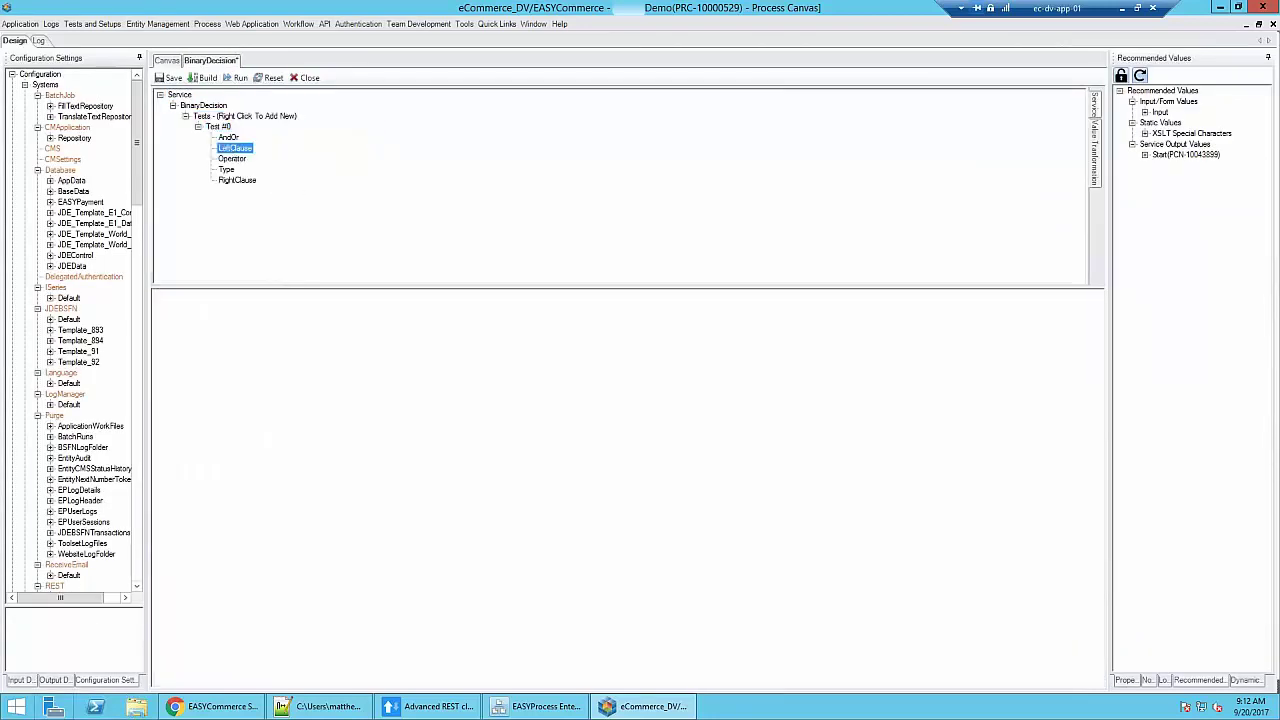
pyautogui.click(20, 680)
pyautogui.click(53, 107)
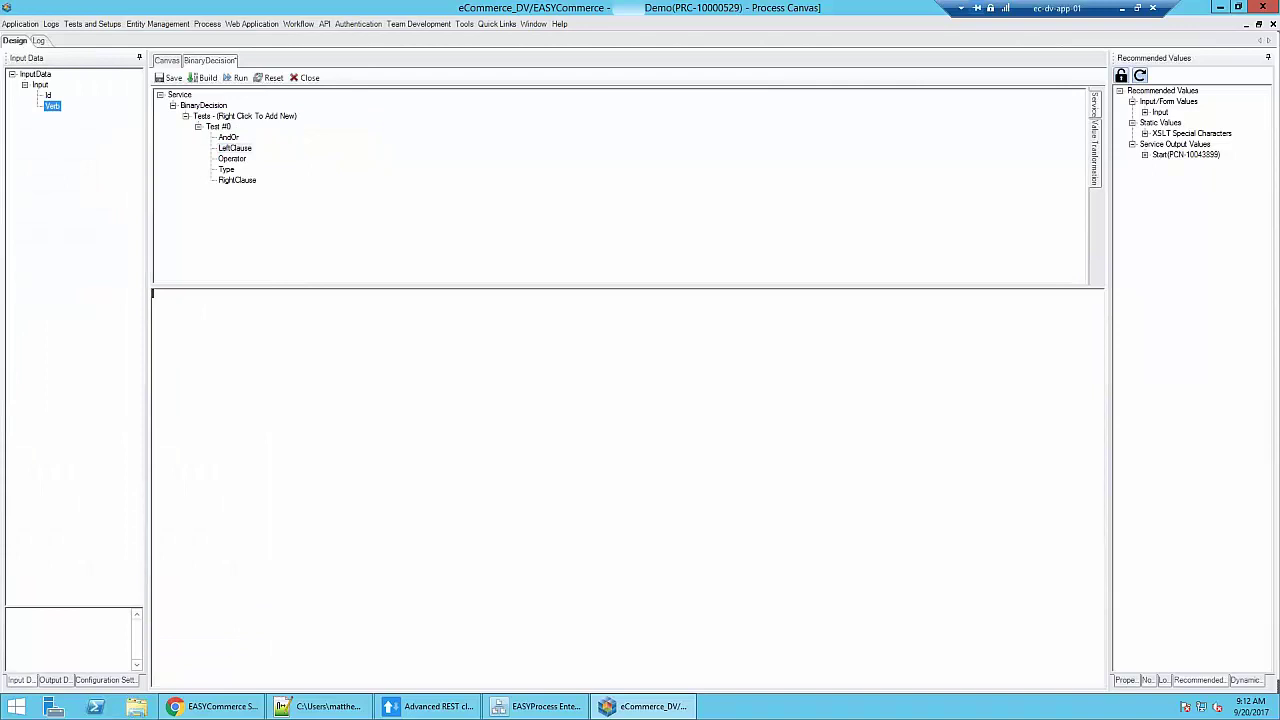
pyautogui.moveTo(53, 107); pyautogui.dragTo(208, 312)
# Set the test's RightClause to GET, then save and close the decision
pyautogui.click(232, 159)
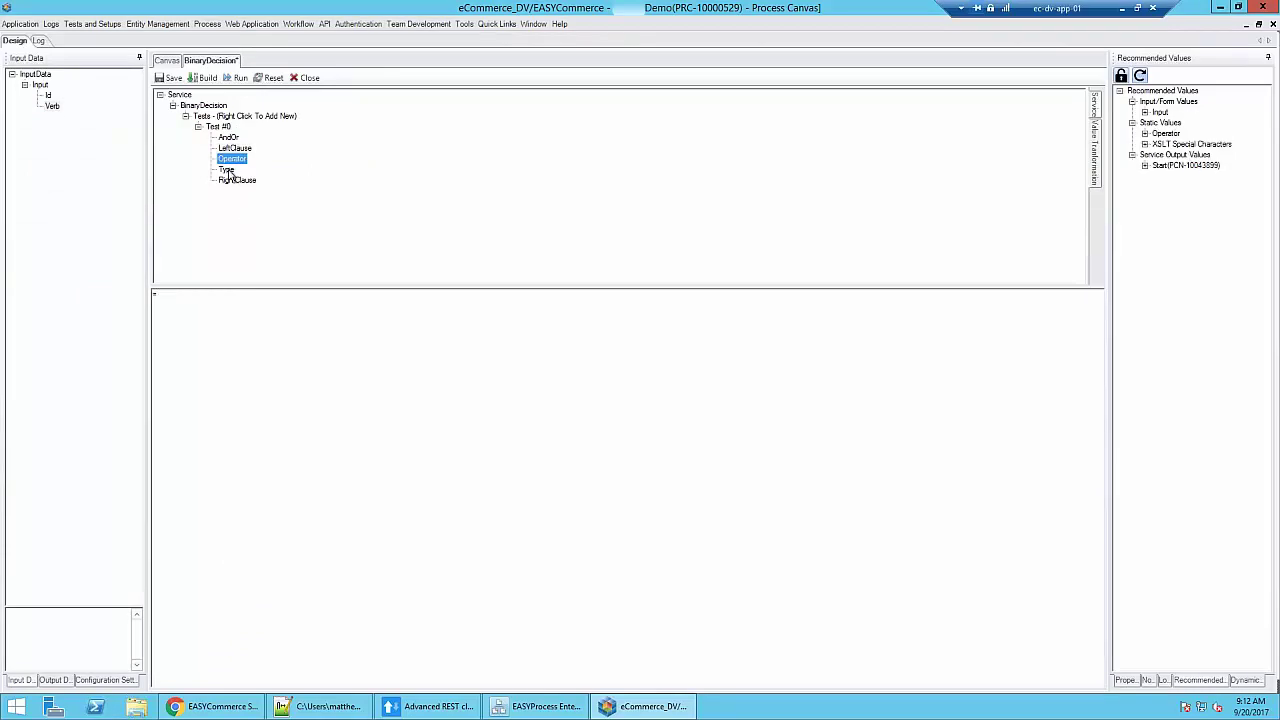
pyautogui.click(228, 170)
pyautogui.click(239, 181)
pyautogui.click(295, 472)
pyautogui.hotkey('ctrl', 's')
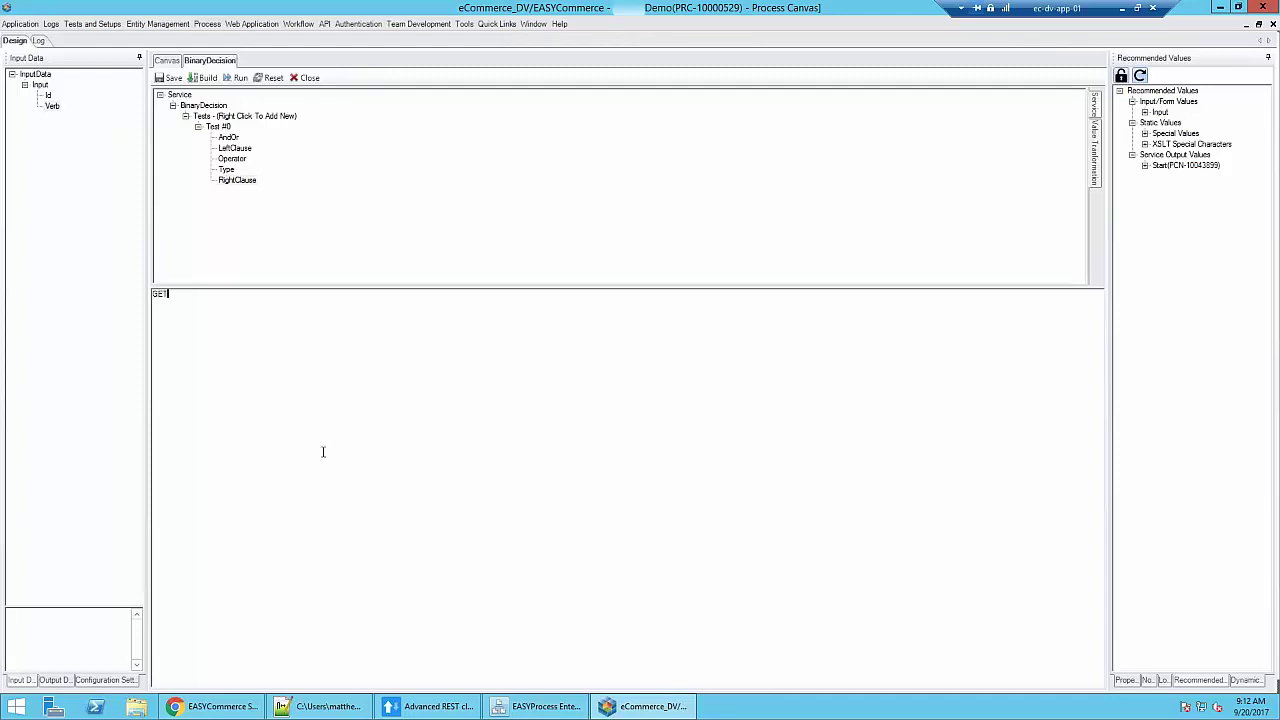
pyautogui.click(303, 78)
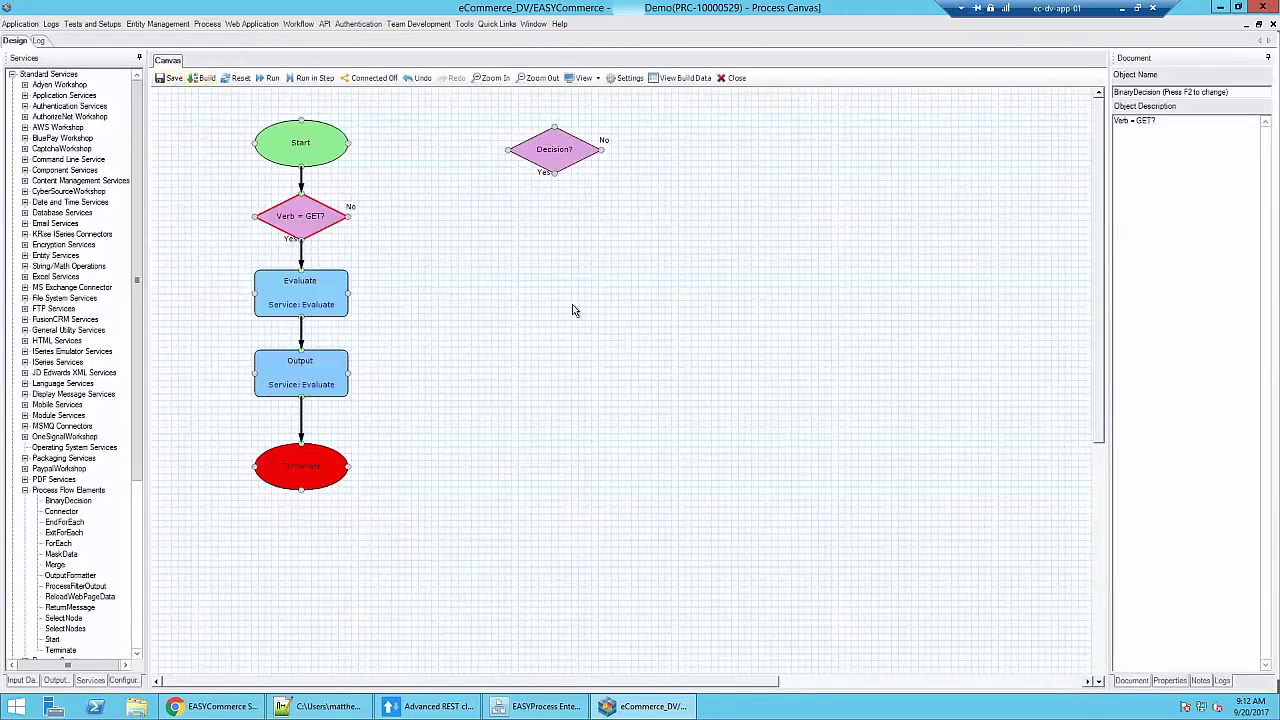
# Resend the LutronDemo GET request from the Advanced REST client and return to the process canvas
pyautogui.click(430, 706)
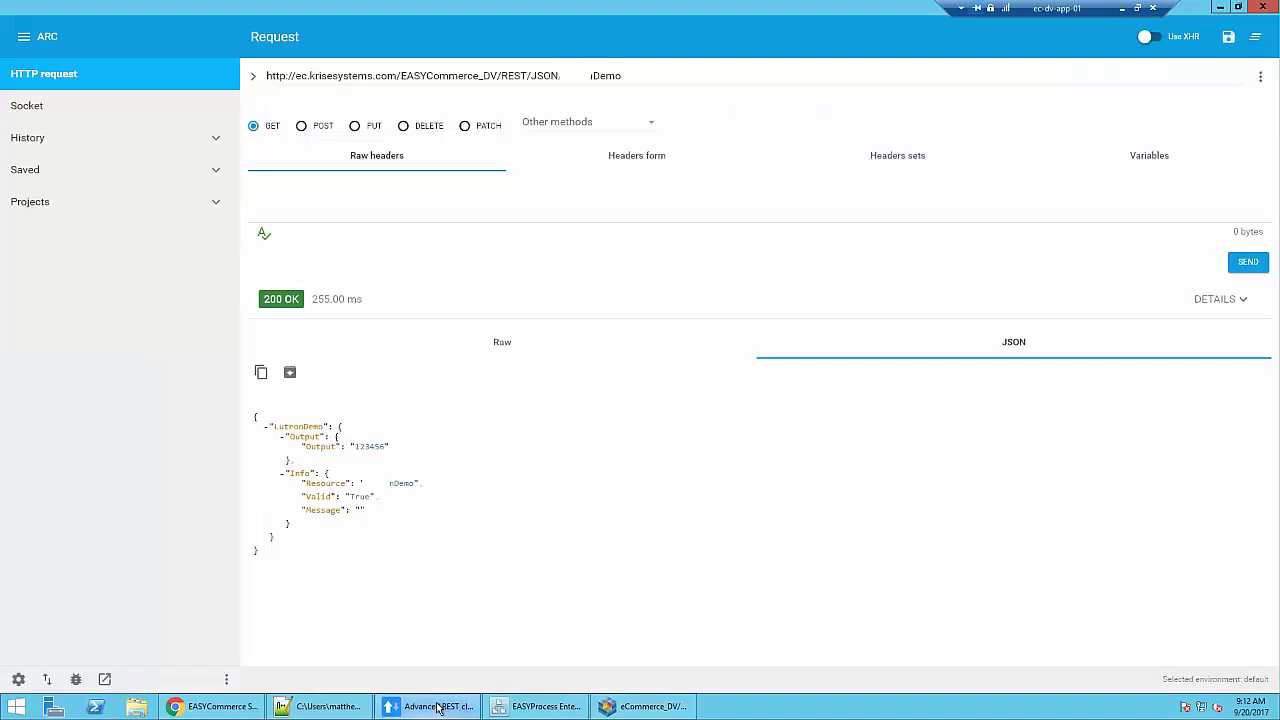
pyautogui.click(1248, 262)
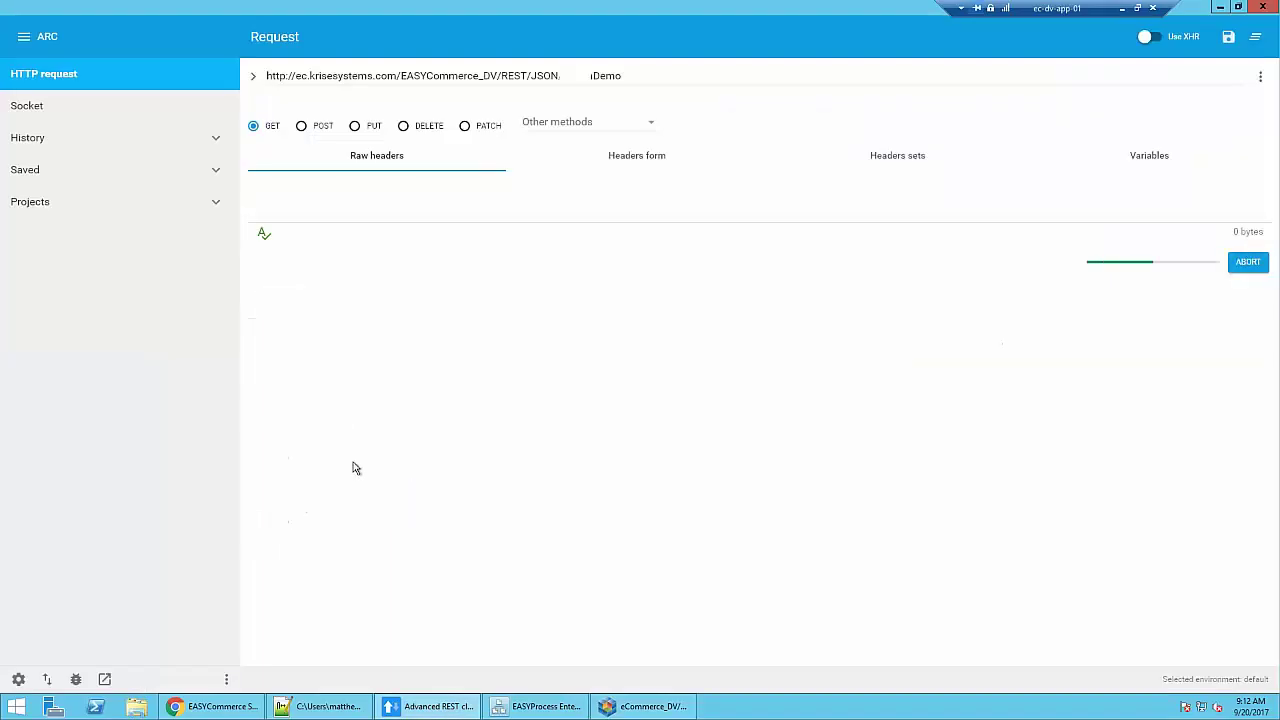
pyautogui.click(642, 706)
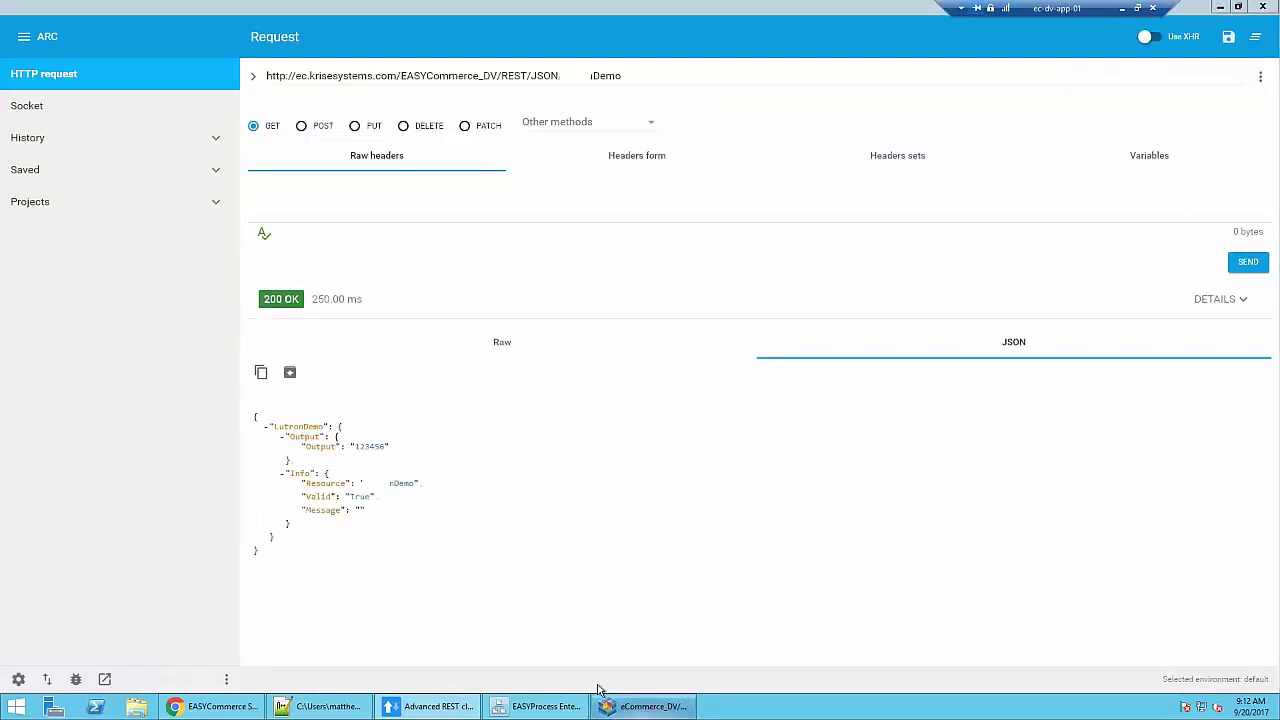
# Open the process log and examine the latest entry's data for the Verb = GET? decision
pyautogui.click(24, 681)
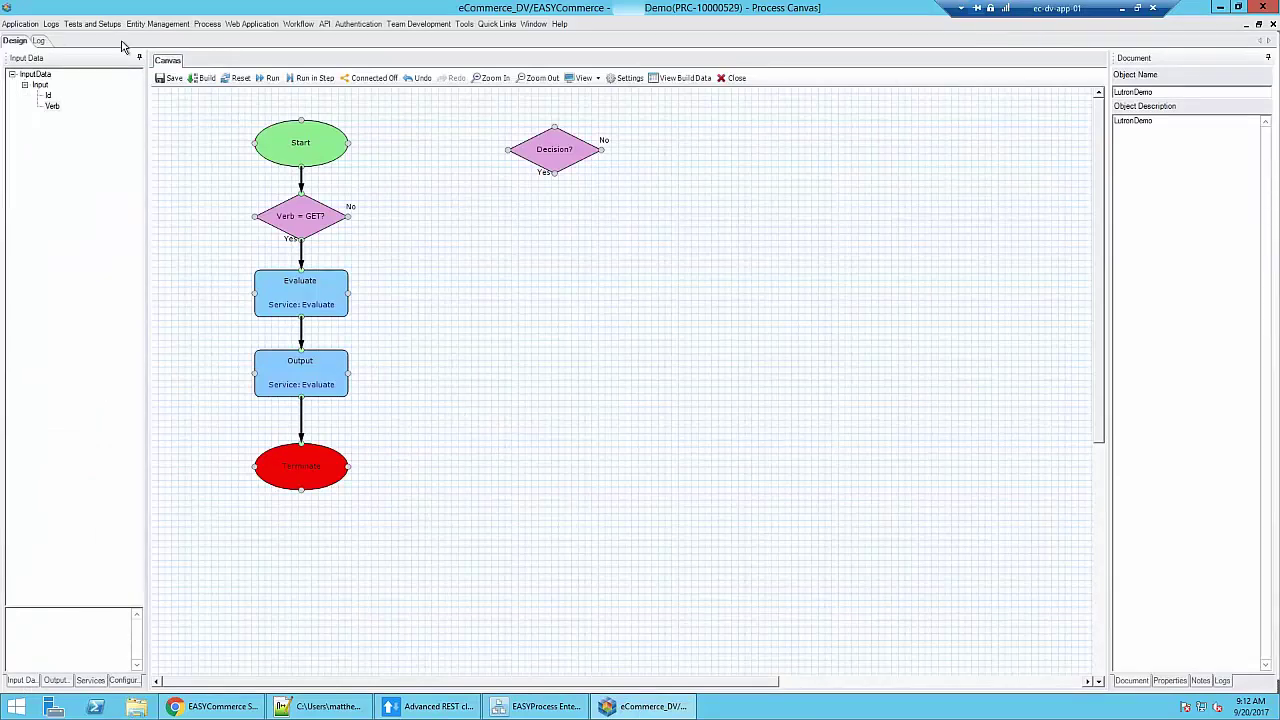
pyautogui.click(38, 40)
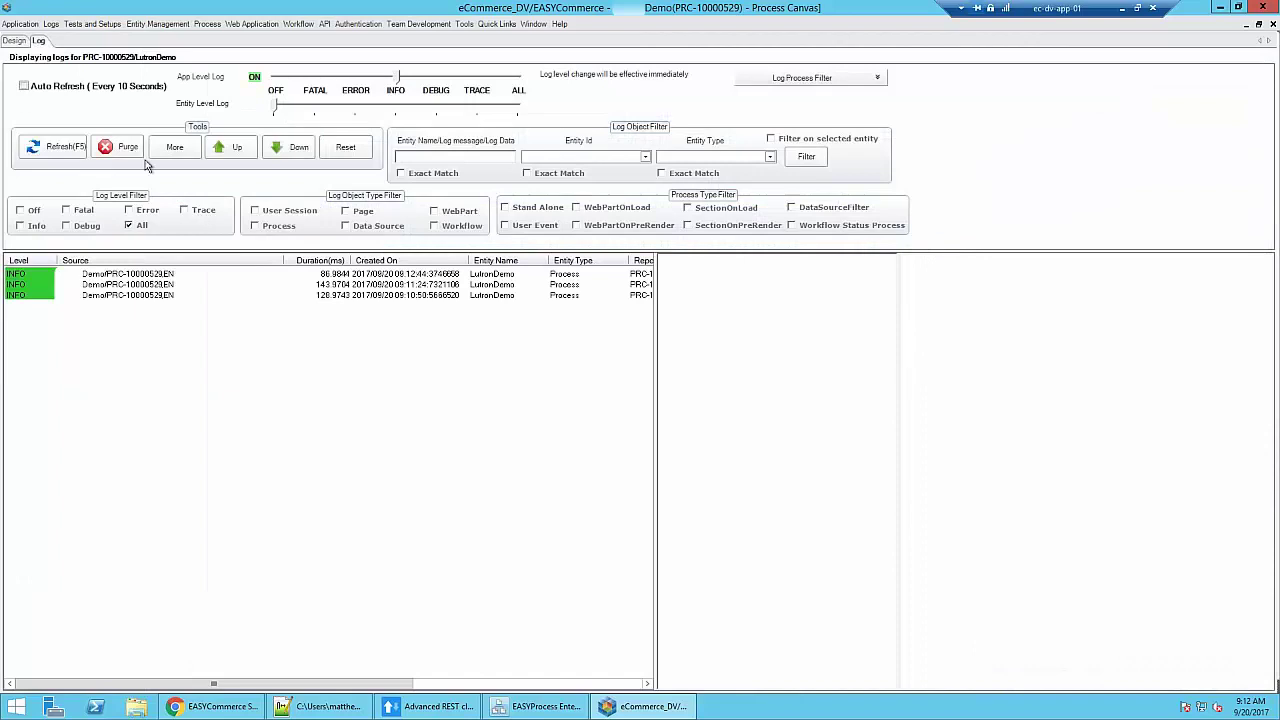
pyautogui.click(104, 277)
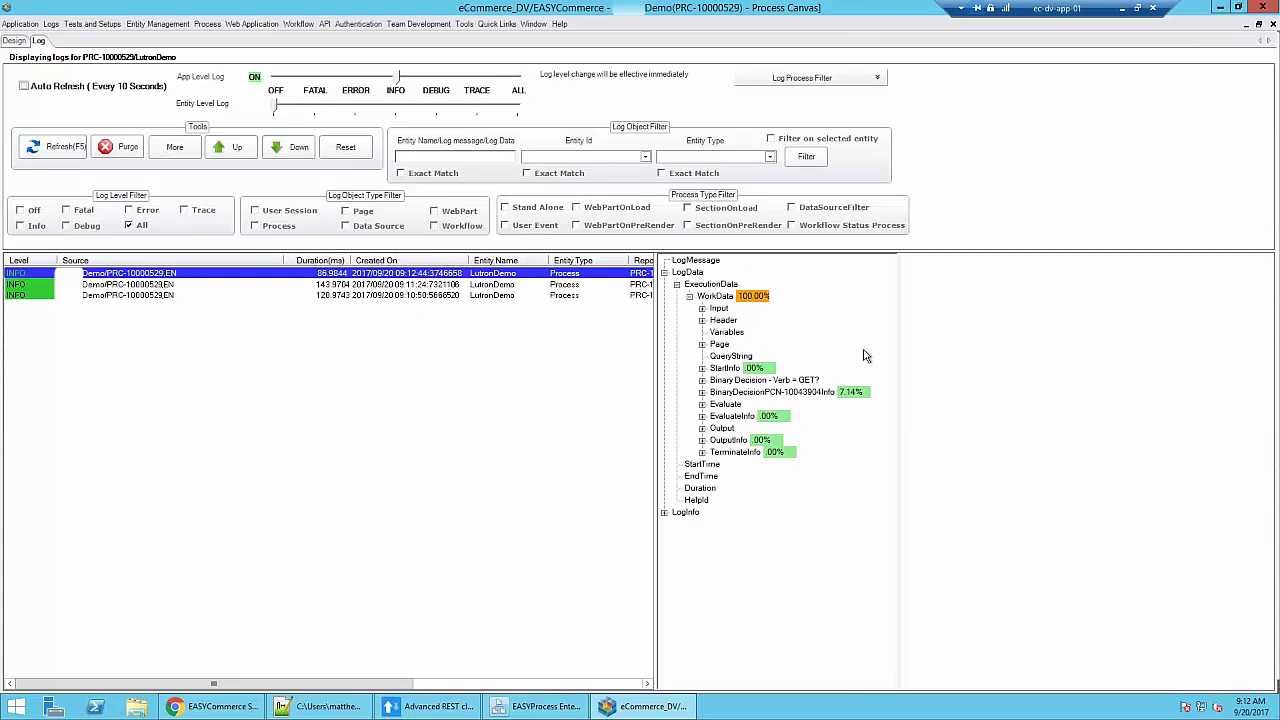
pyautogui.click(726, 369)
pyautogui.click(750, 383)
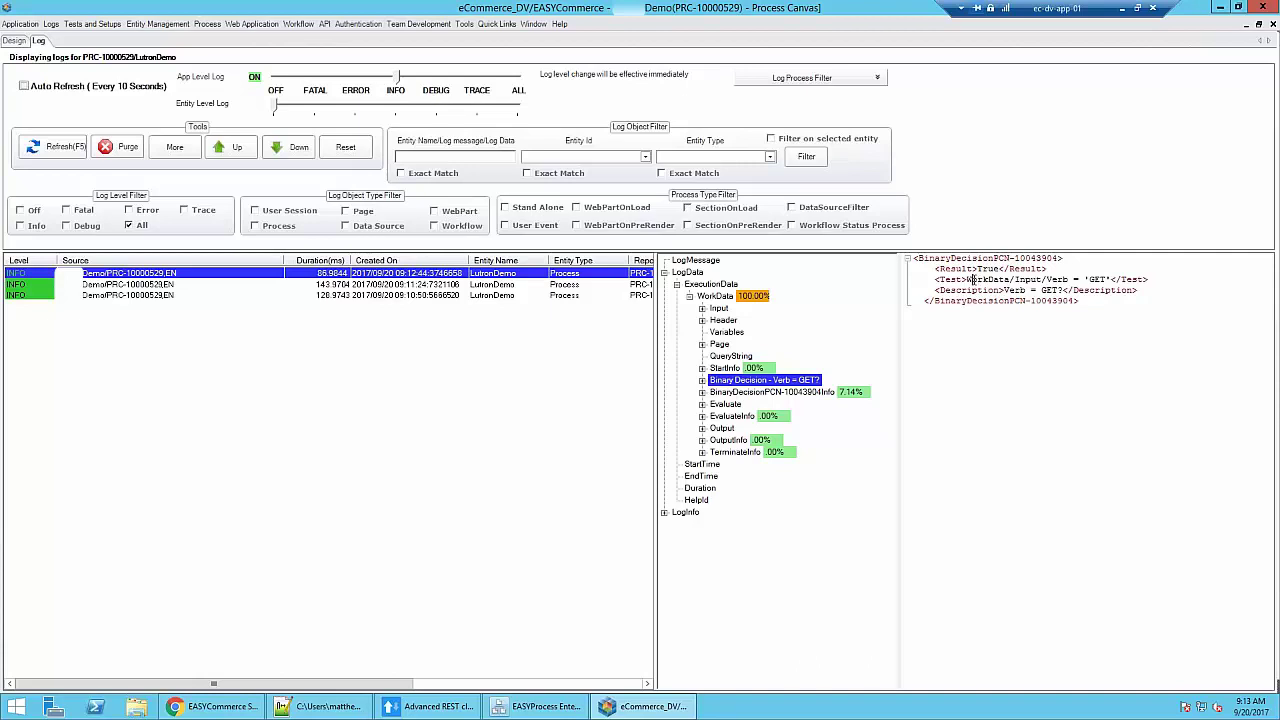
# Examine the Verb = GET? decision's test and result and the Evaluate and Output data in the latest log entry
pyautogui.moveTo(973, 279); pyautogui.dragTo(1072, 279)
pyautogui.doubleClick(1097, 279)
pyautogui.click(702, 380)
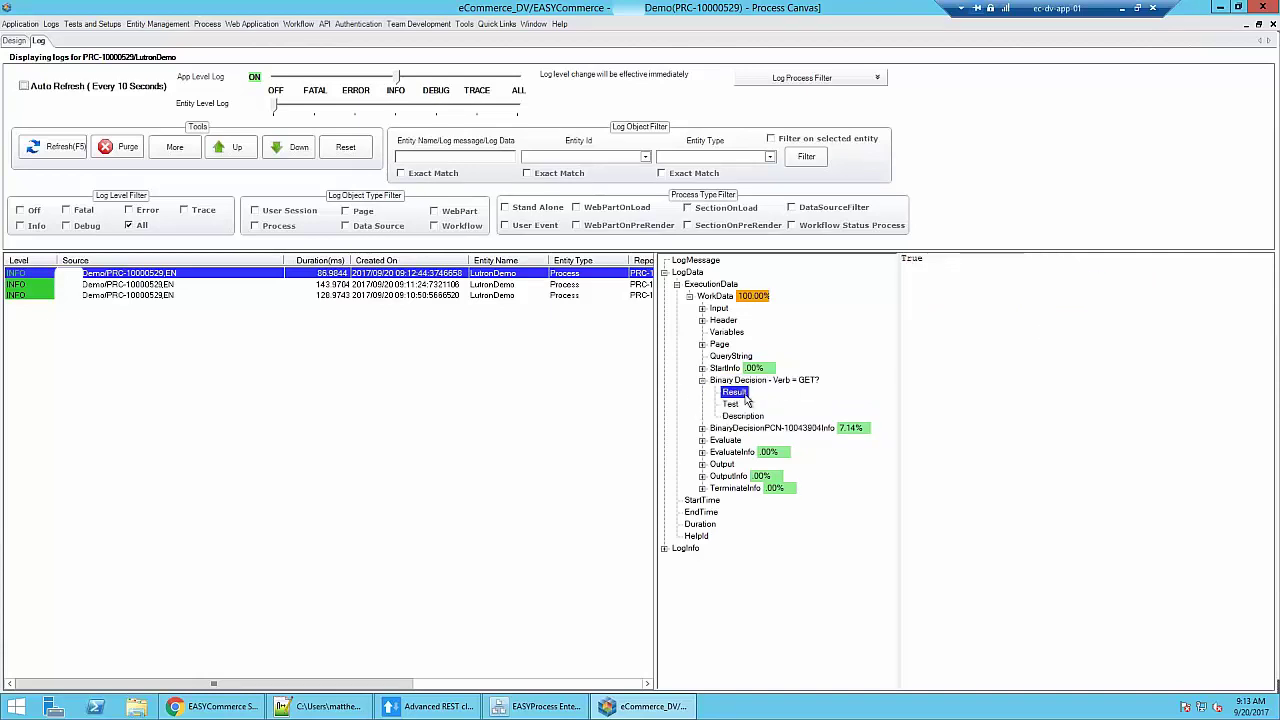
pyautogui.click(742, 393)
pyautogui.doubleClick(908, 258)
pyautogui.click(724, 441)
pyautogui.click(722, 464)
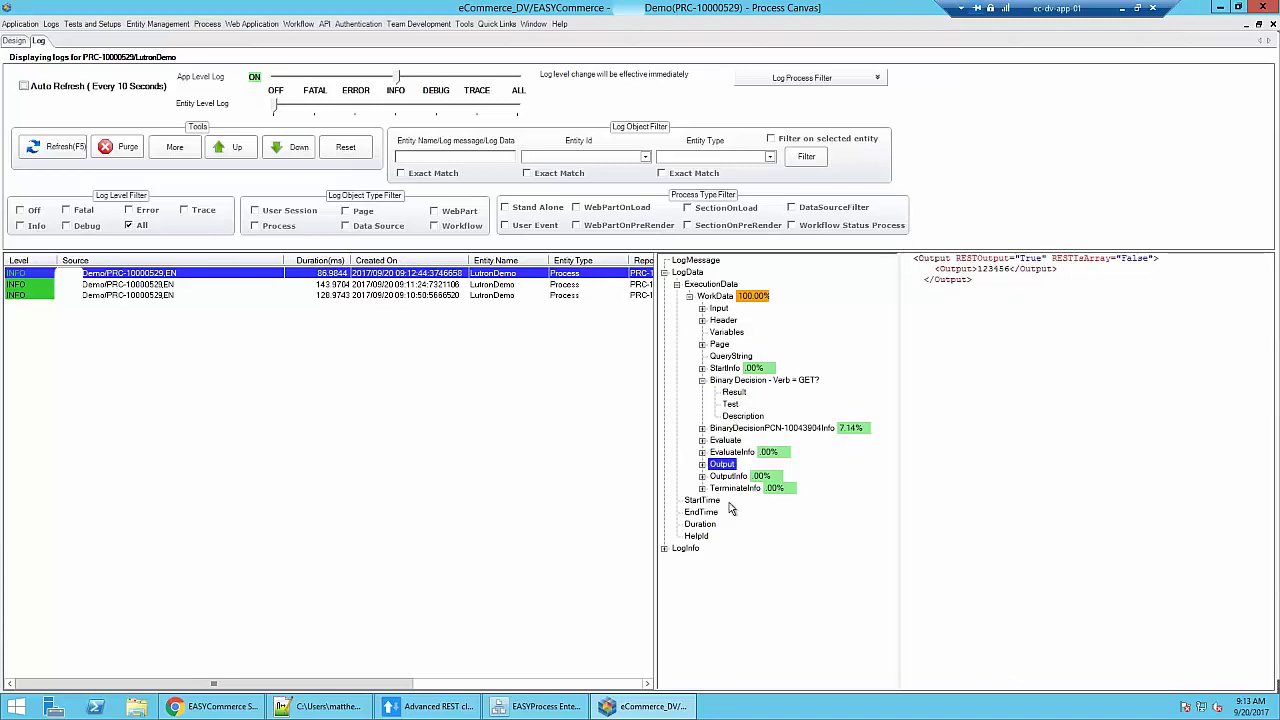
# Switch to the Advanced REST client, change the LutronDemo request's method to POST, clear its raw payload and send it
pyautogui.click(443, 704)
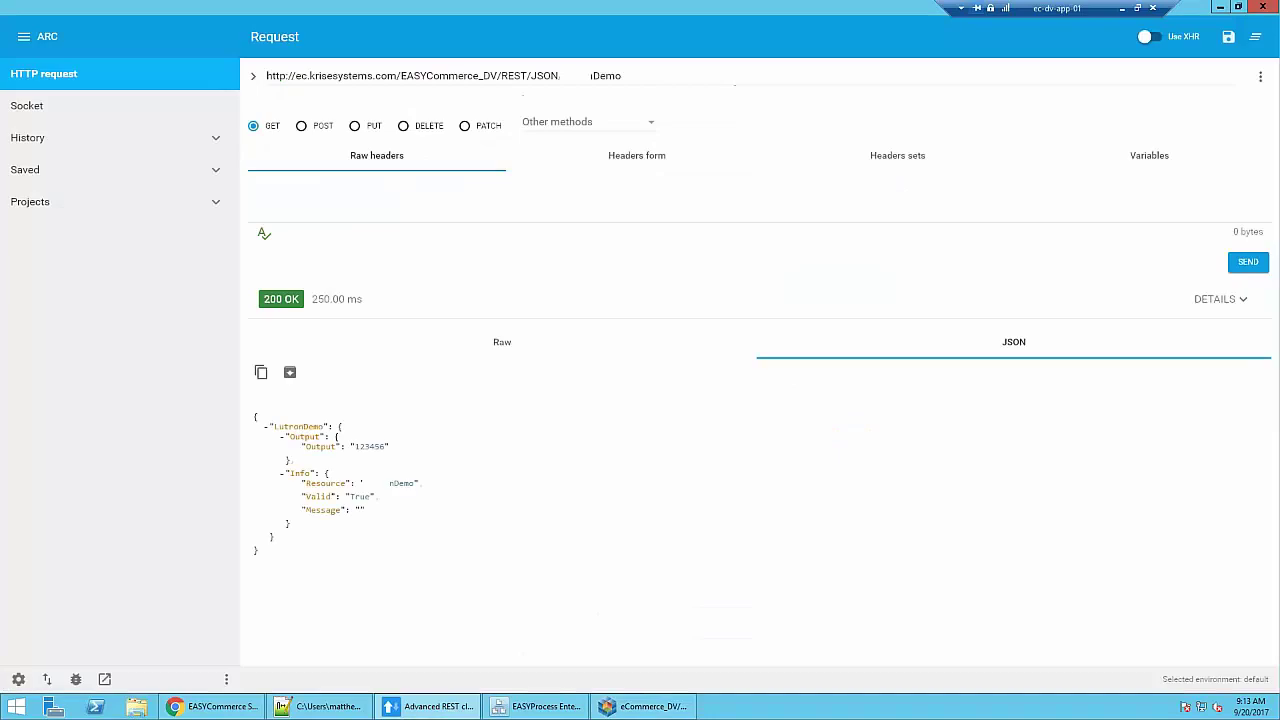
pyautogui.click(301, 127)
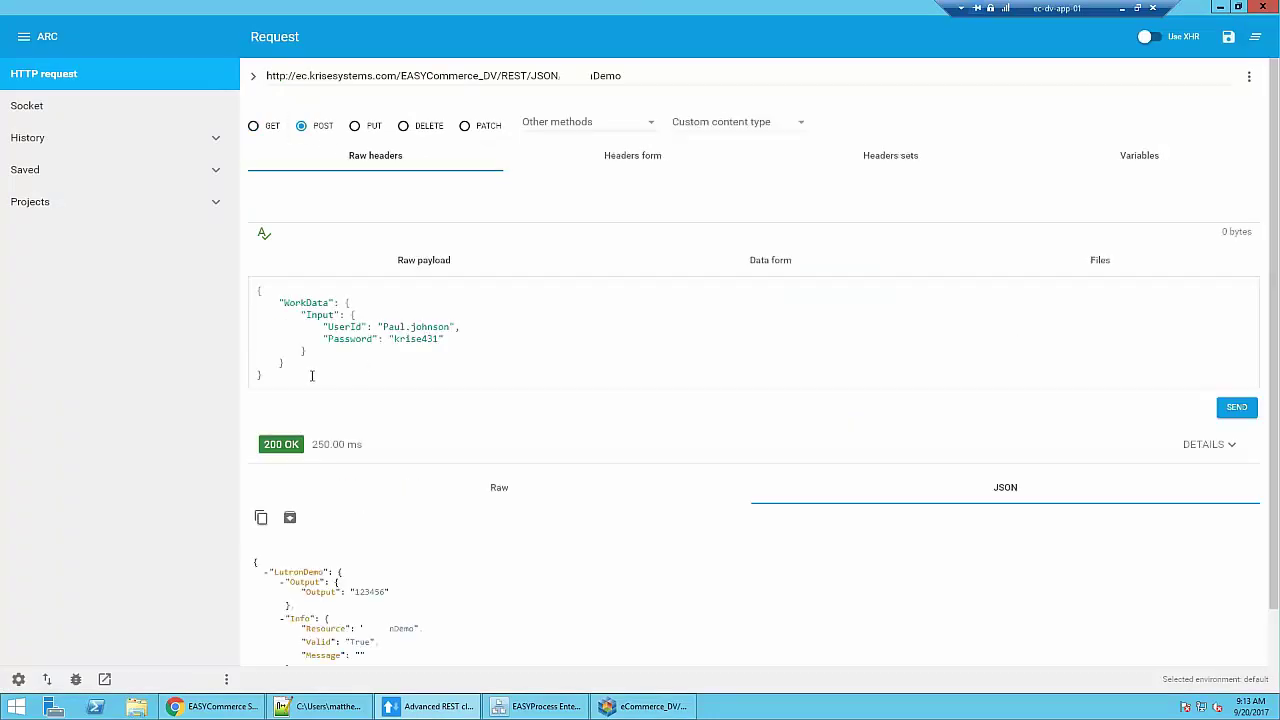
pyautogui.moveTo(312, 376); pyautogui.dragTo(246, 297)
pyautogui.press('Delete')
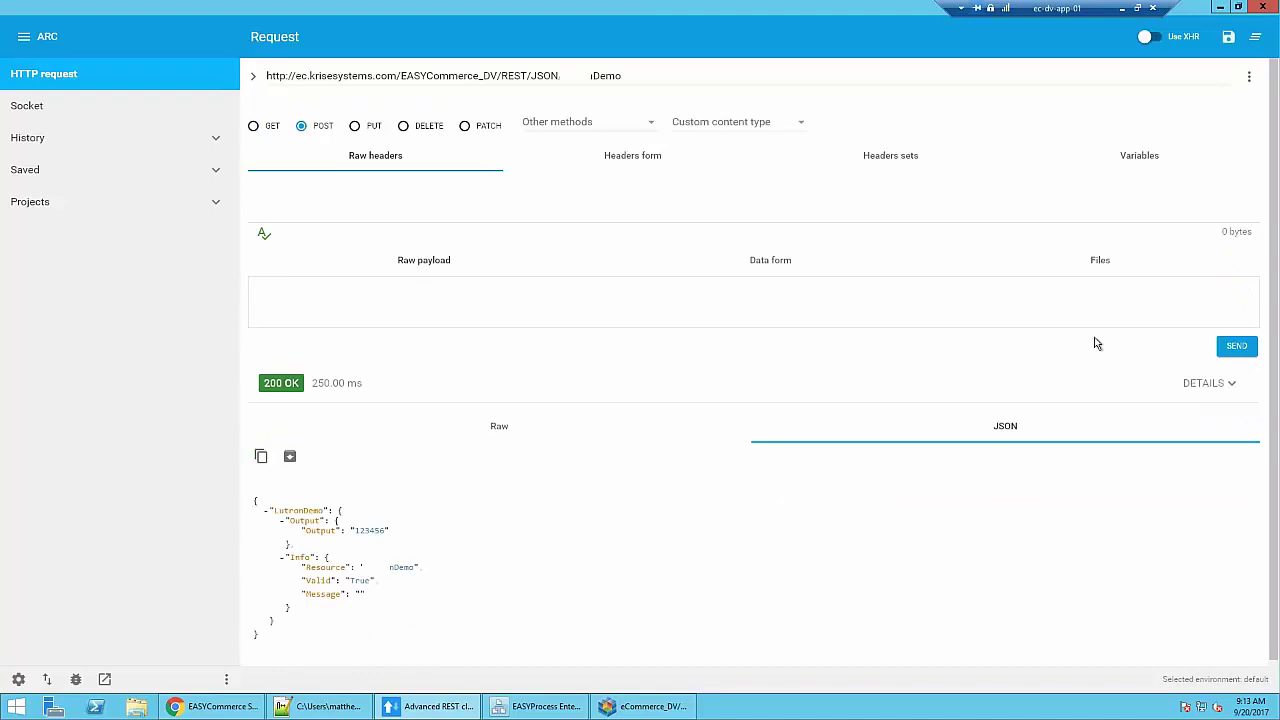
pyautogui.click(1236, 346)
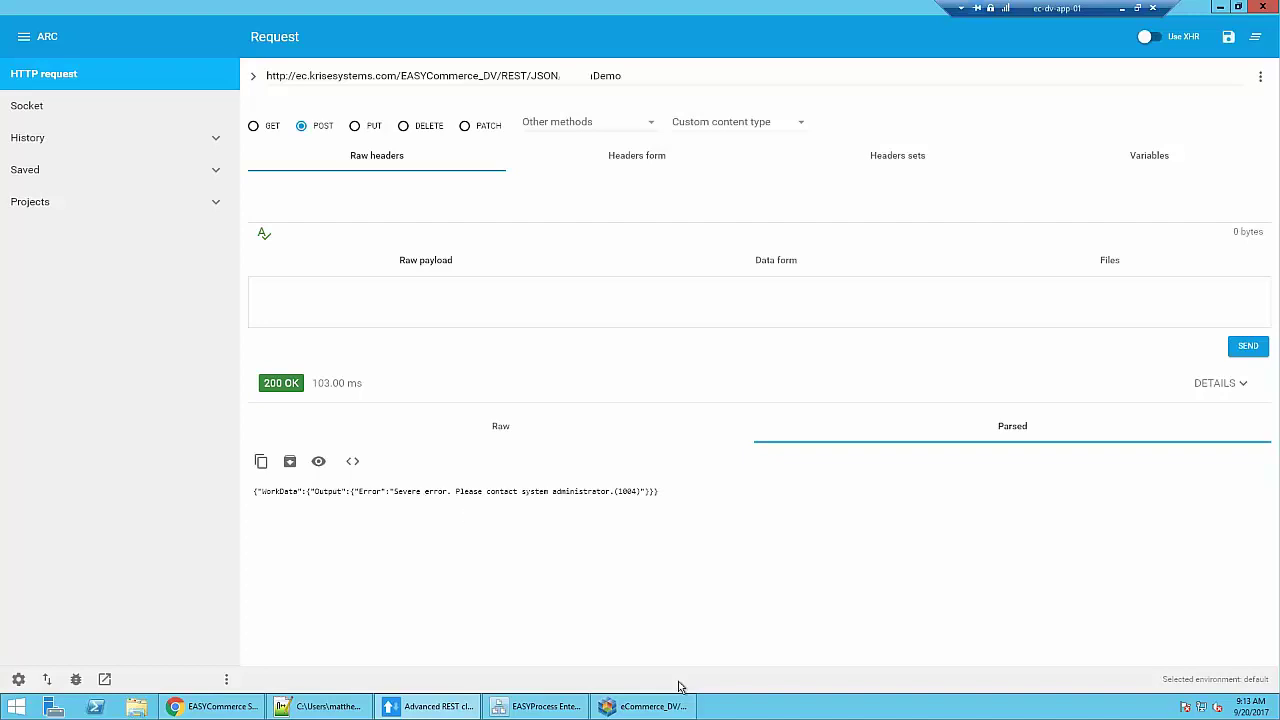
# Return to EASYProcess, open Work With Resources and select the LutronDemo resource
pyautogui.click(655, 707)
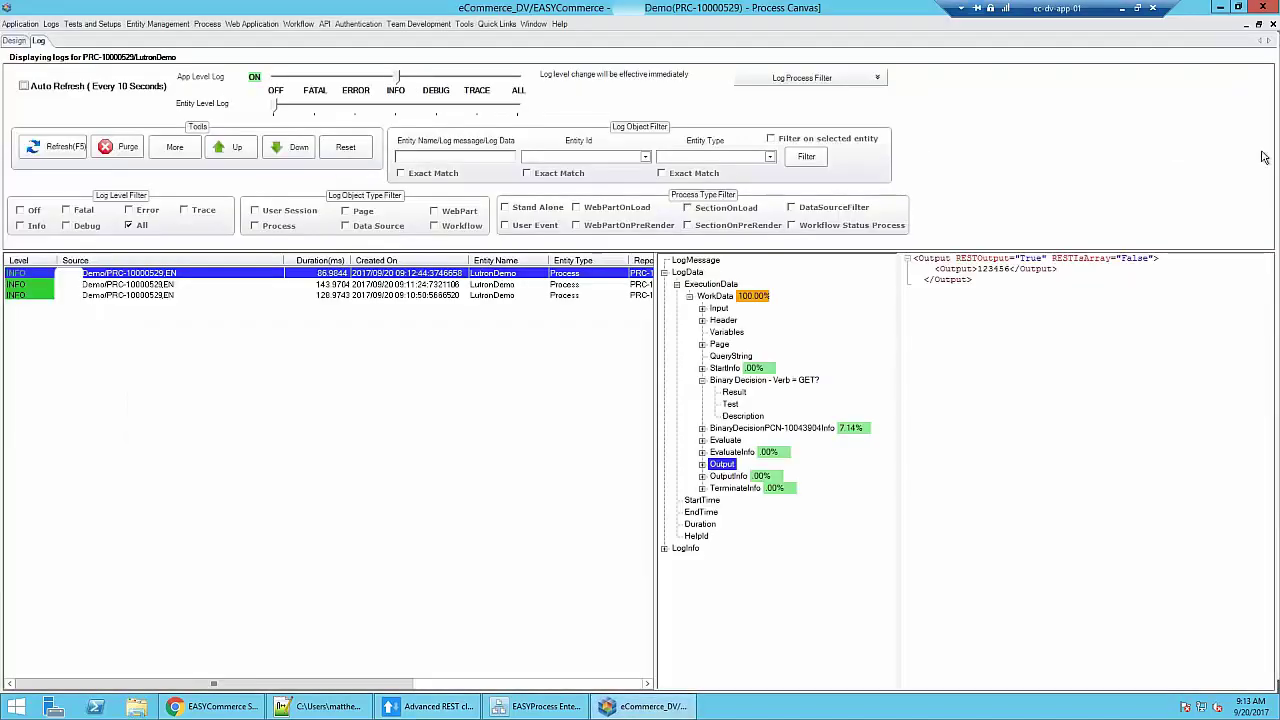
pyautogui.click(533, 24)
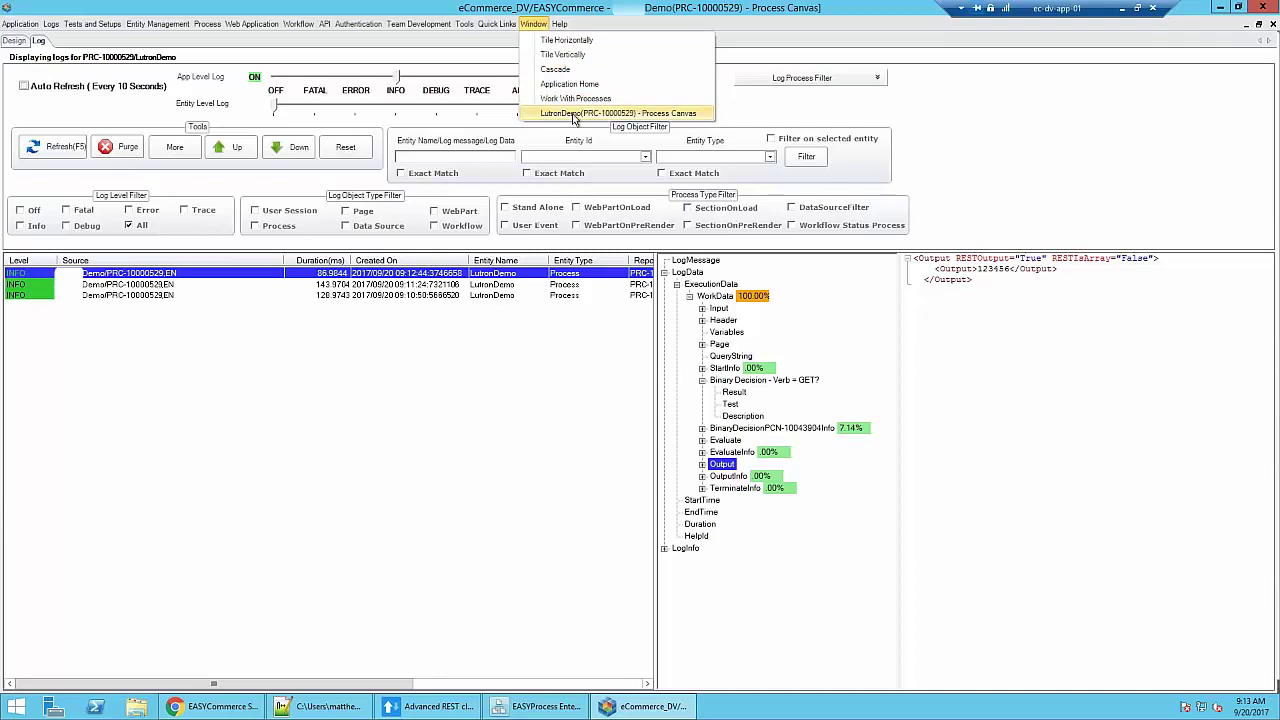
pyautogui.click(573, 114)
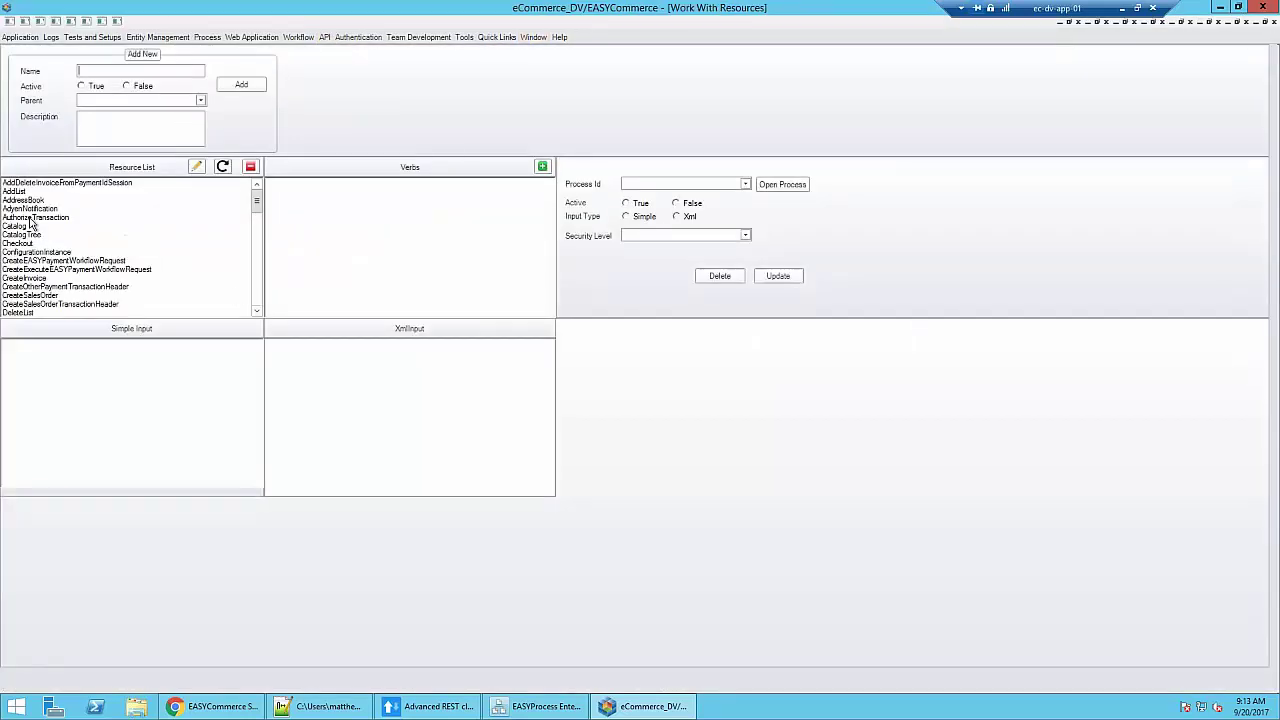
pyautogui.click(30, 220)
pyautogui.click(233, 292)
pyautogui.scroll(-5, 128, 232)
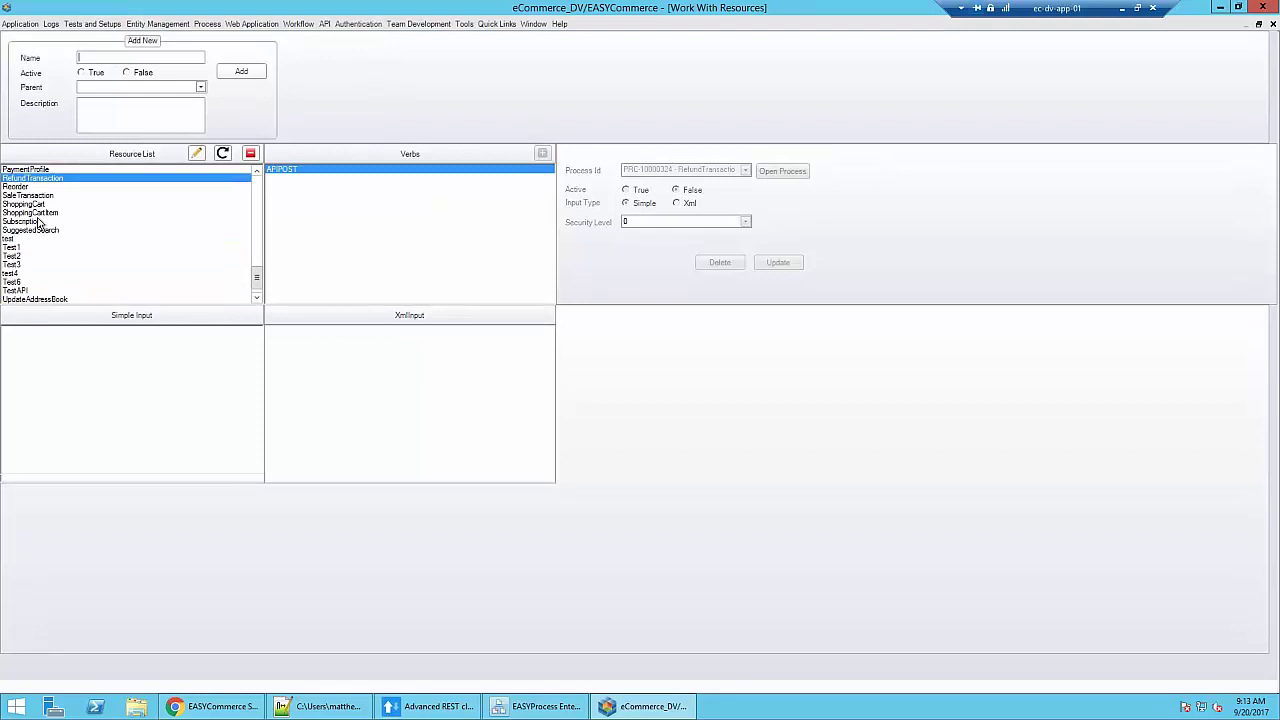
pyautogui.scroll(2, 35, 210)
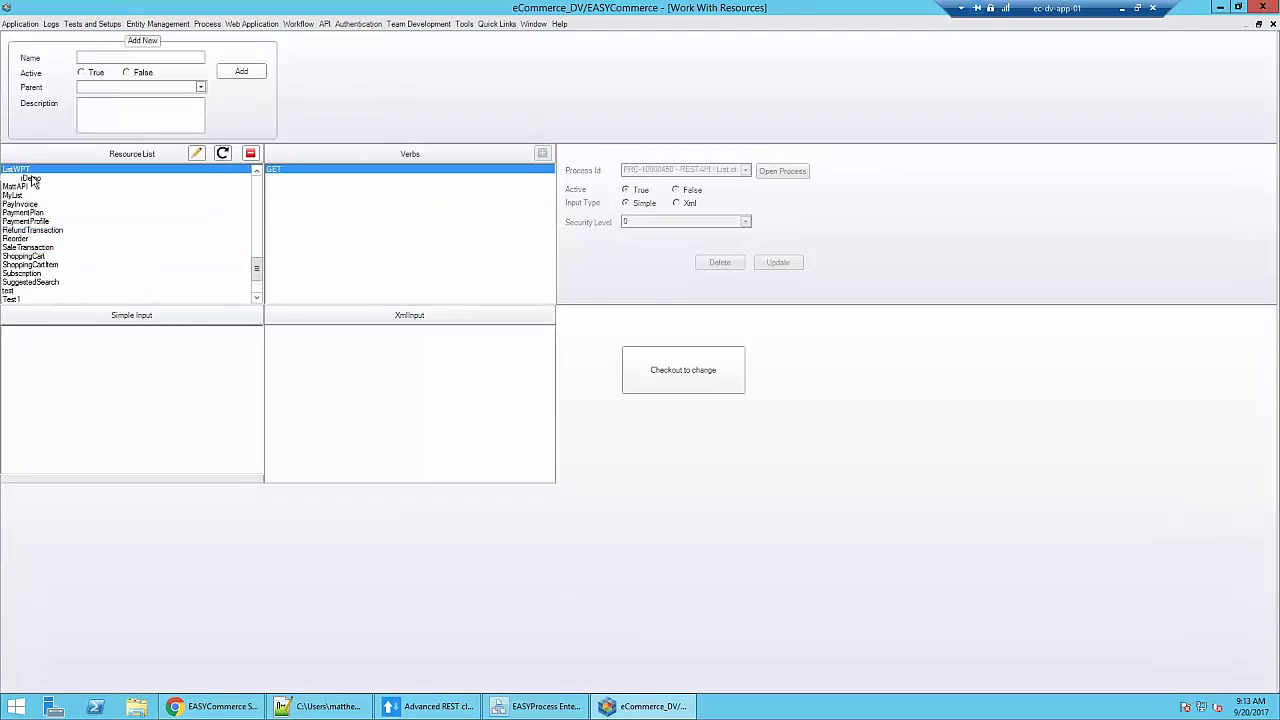
pyautogui.click(31, 187)
pyautogui.click(31, 178)
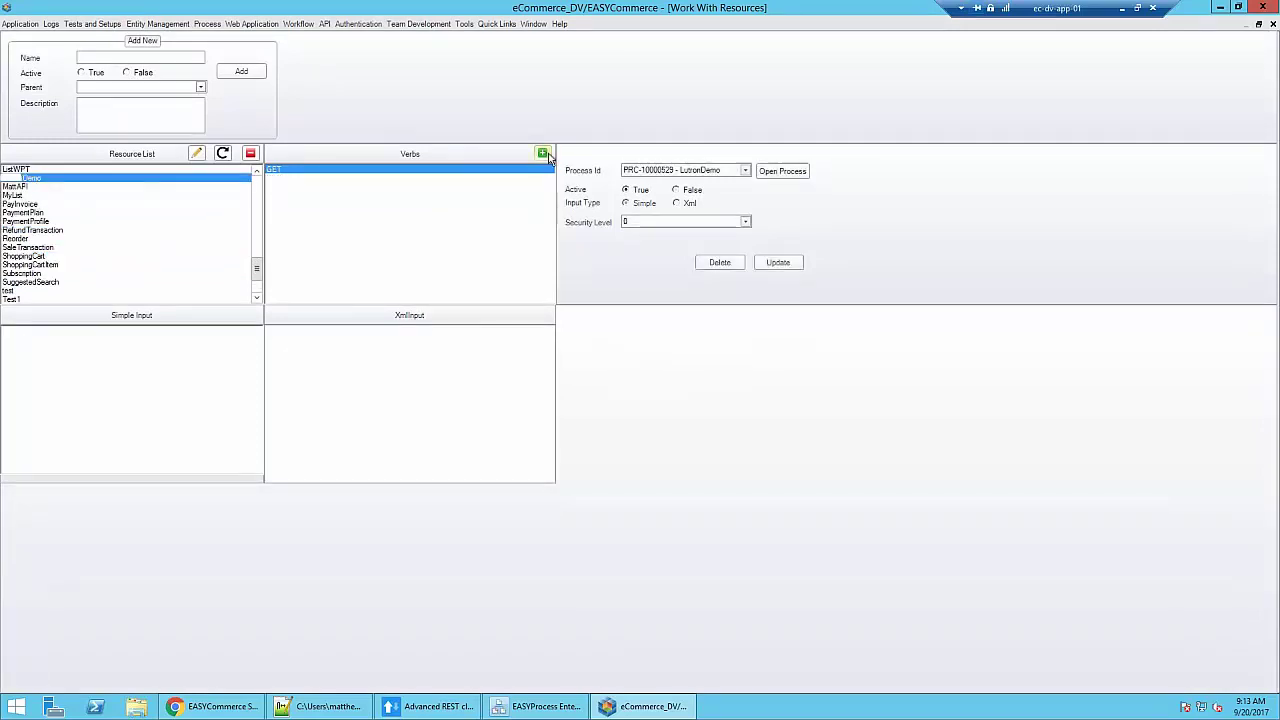
# Add a POST/CREATE verb to the LutronDemo resource with process PRC-10000529 and security level 0
pyautogui.click(542, 153)
pyautogui.click(727, 280)
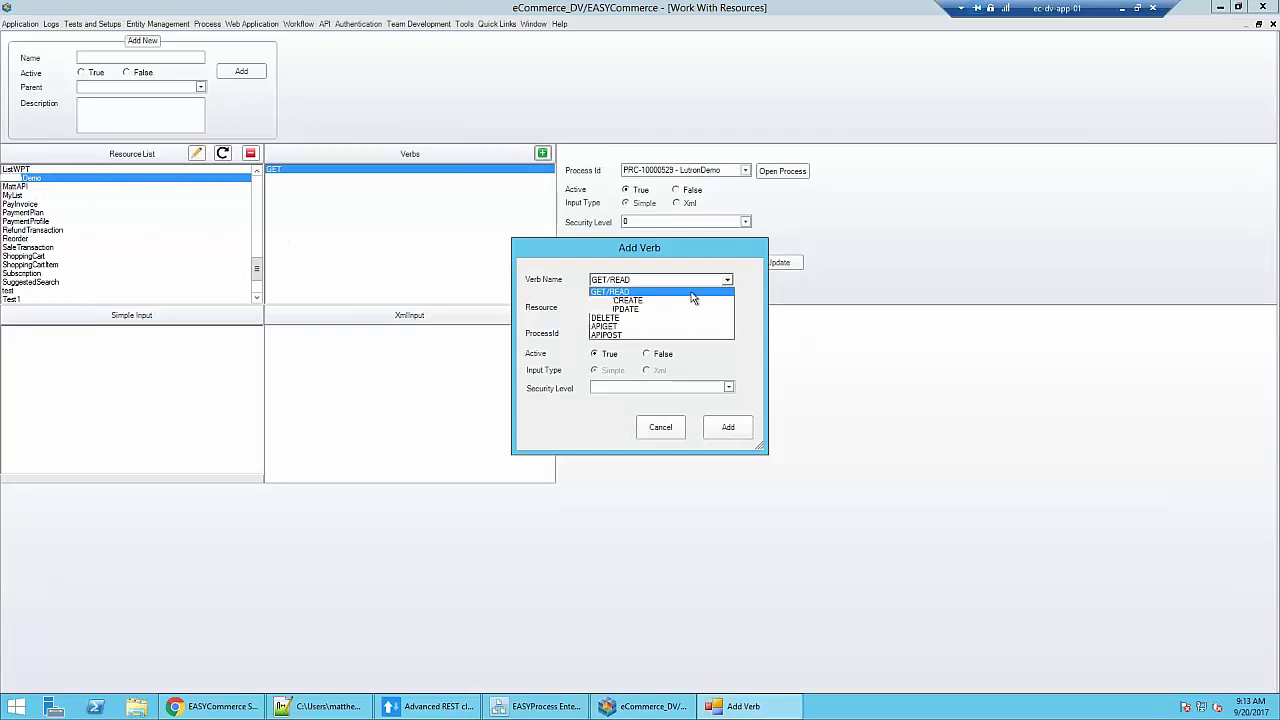
pyautogui.click(640, 301)
pyautogui.click(727, 332)
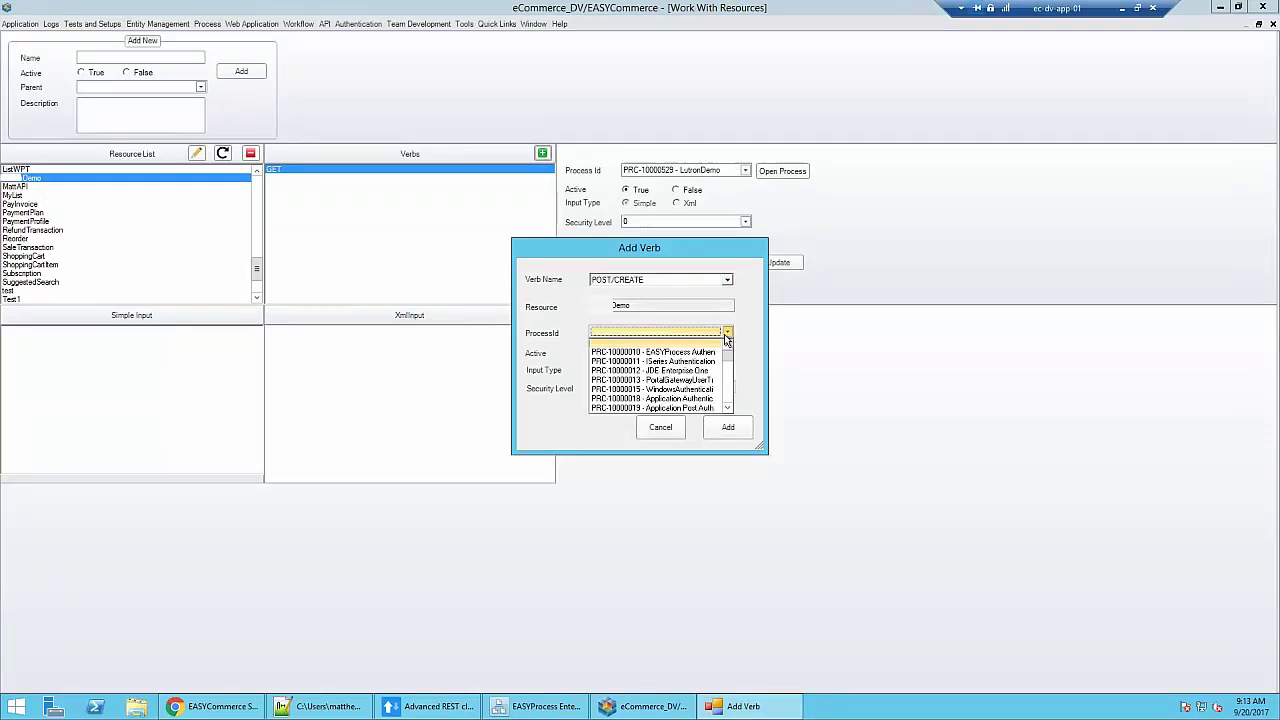
pyautogui.scroll(-3, 727, 380)
pyautogui.scroll(-5, 727, 380)
pyautogui.click(666, 408)
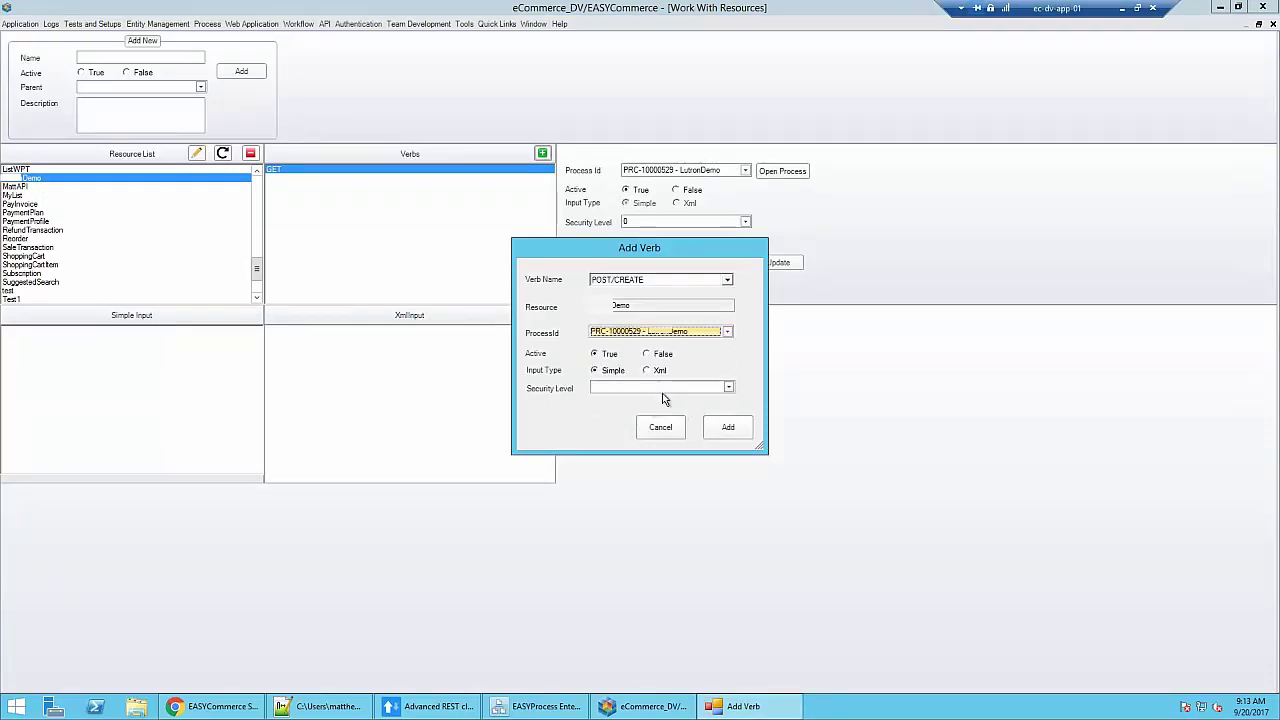
pyautogui.click(690, 388)
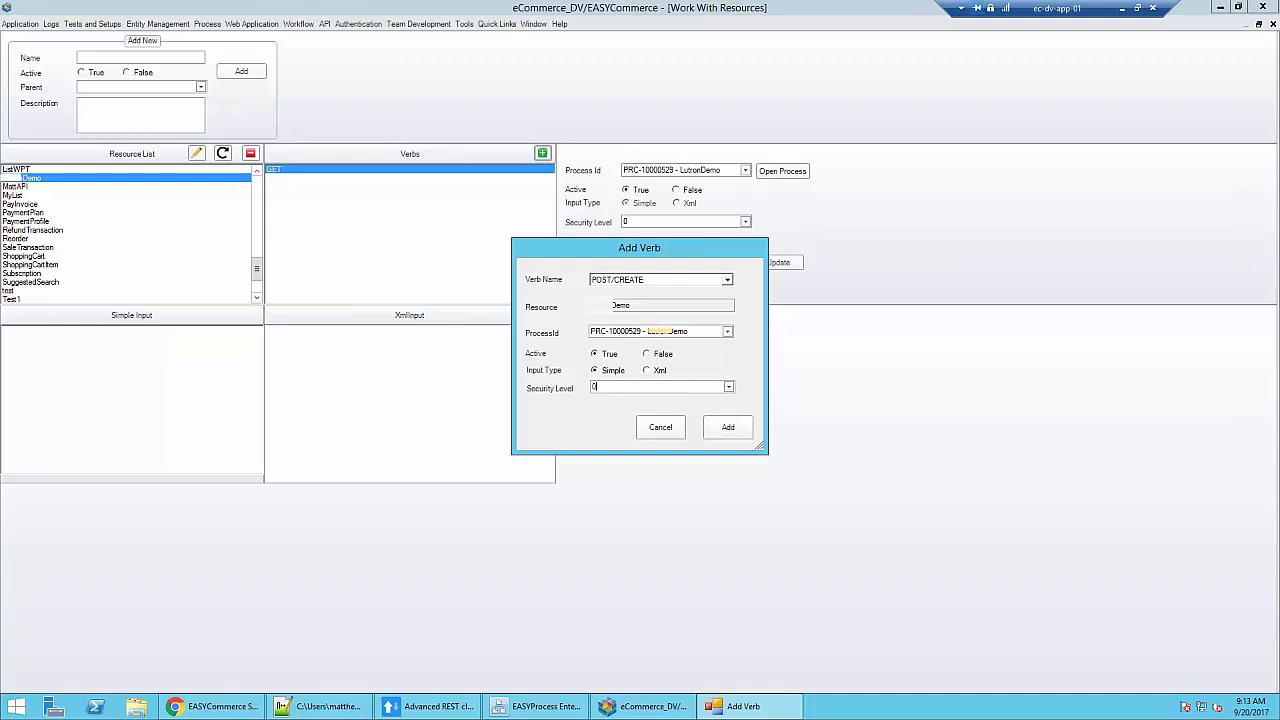
pyautogui.click(728, 427)
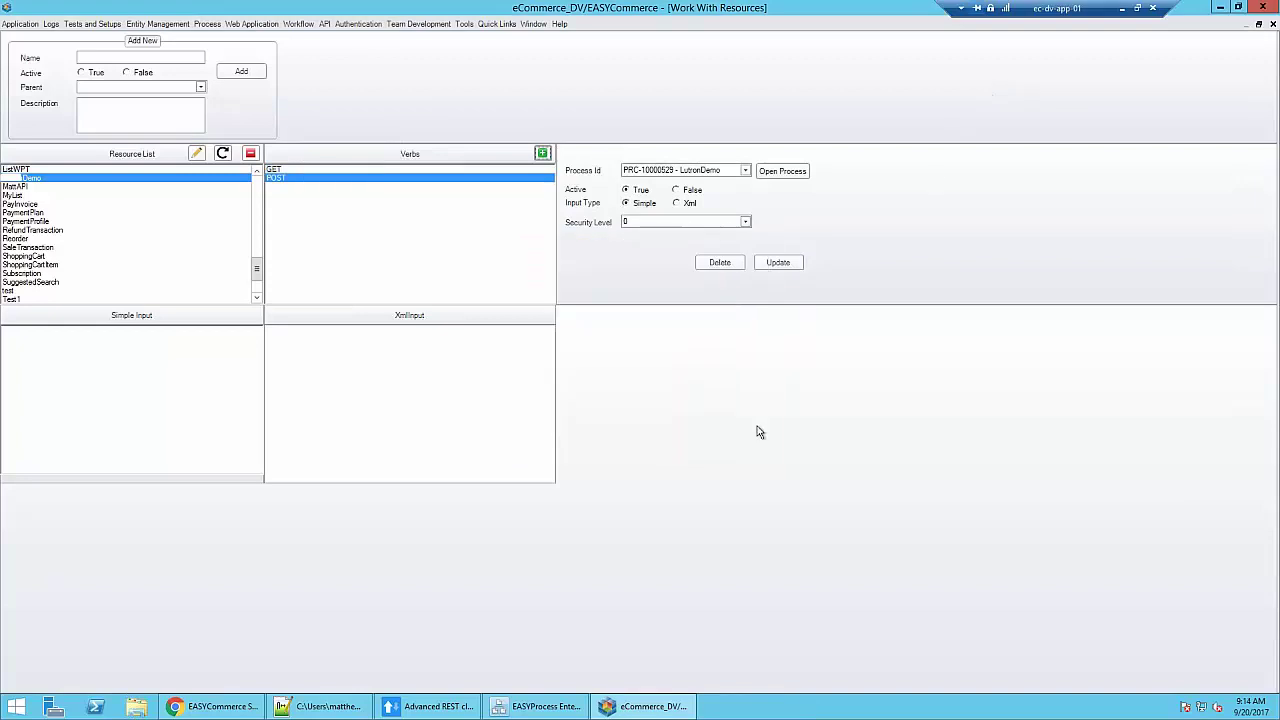
# Resend the POST request from the Advanced REST client, then review the Start and Verb = GET? shapes on the process canvas
pyautogui.click(404, 712)
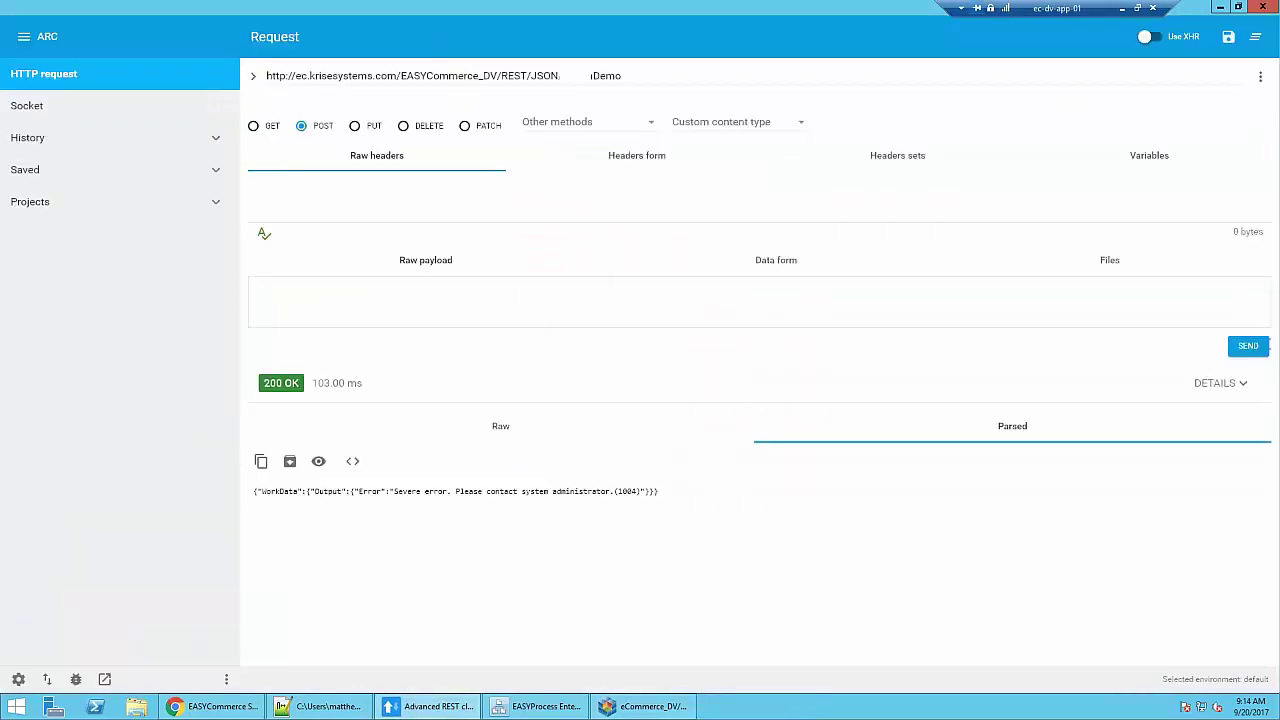
pyautogui.click(1262, 346)
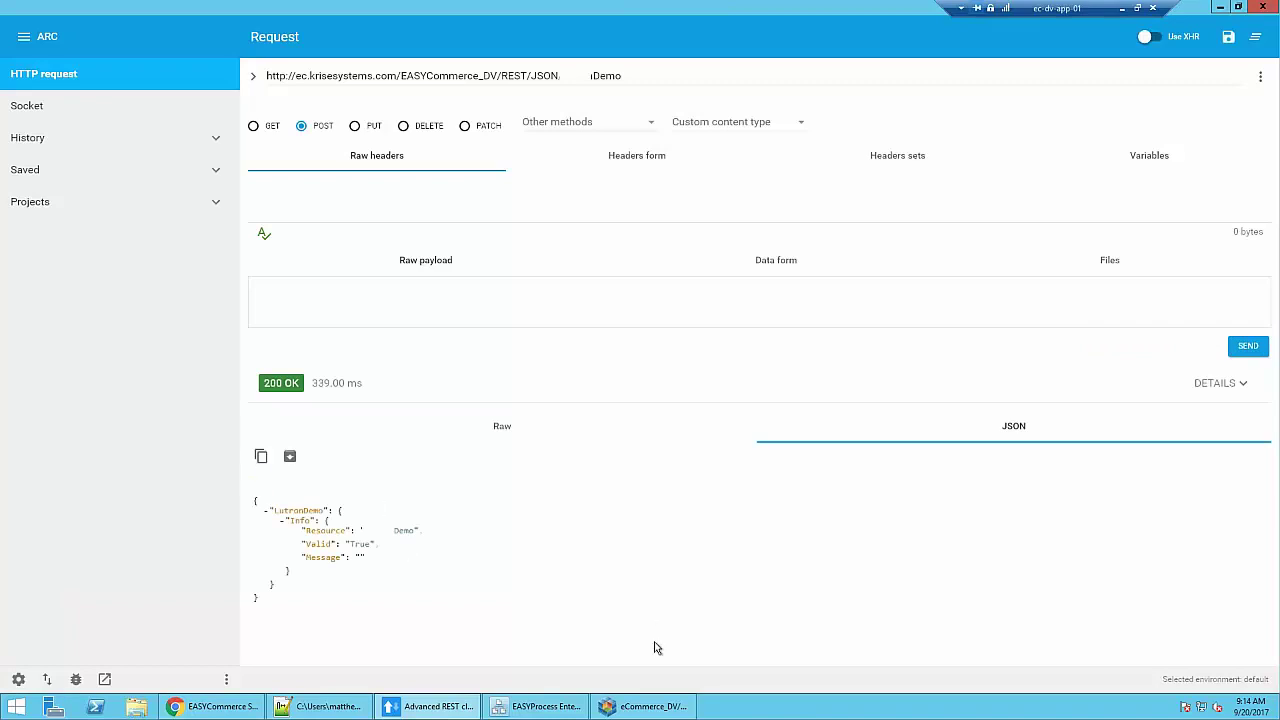
pyautogui.click(645, 708)
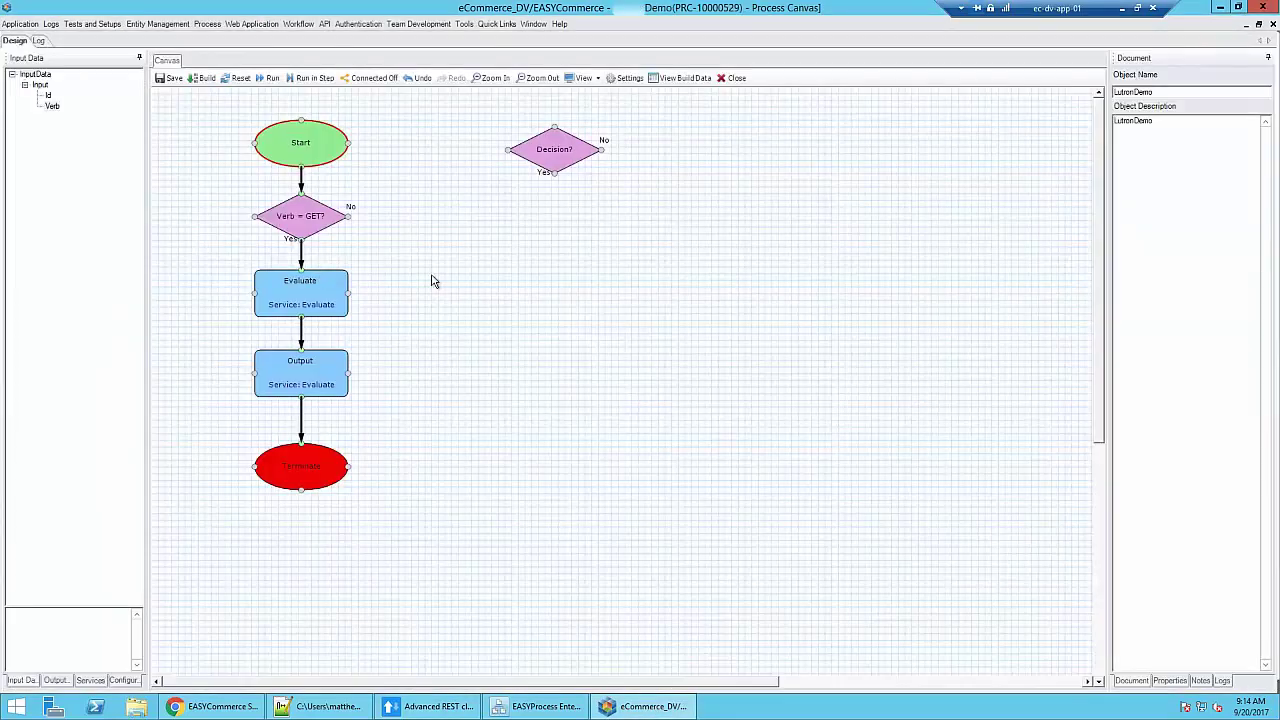
pyautogui.click(296, 142)
pyautogui.click(307, 215)
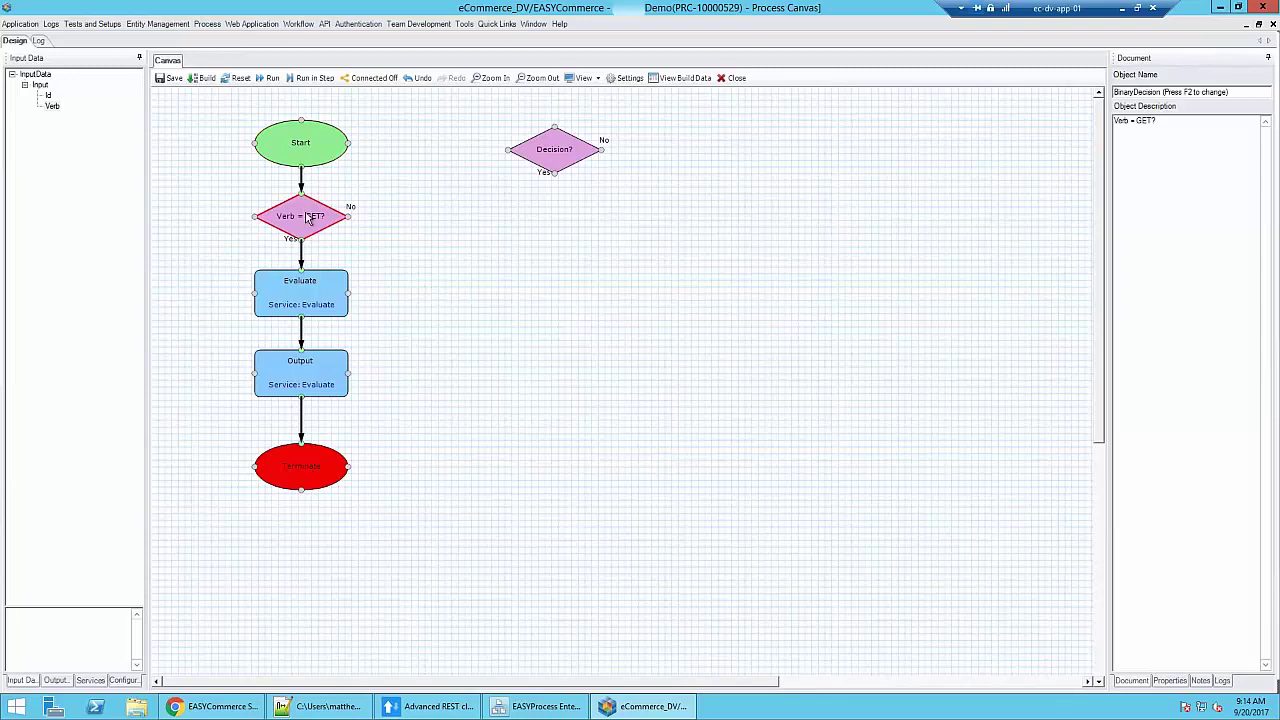
# Move the unconnected Decision? shape beside the Verb = GET? decision and delete it
pyautogui.click(363, 226)
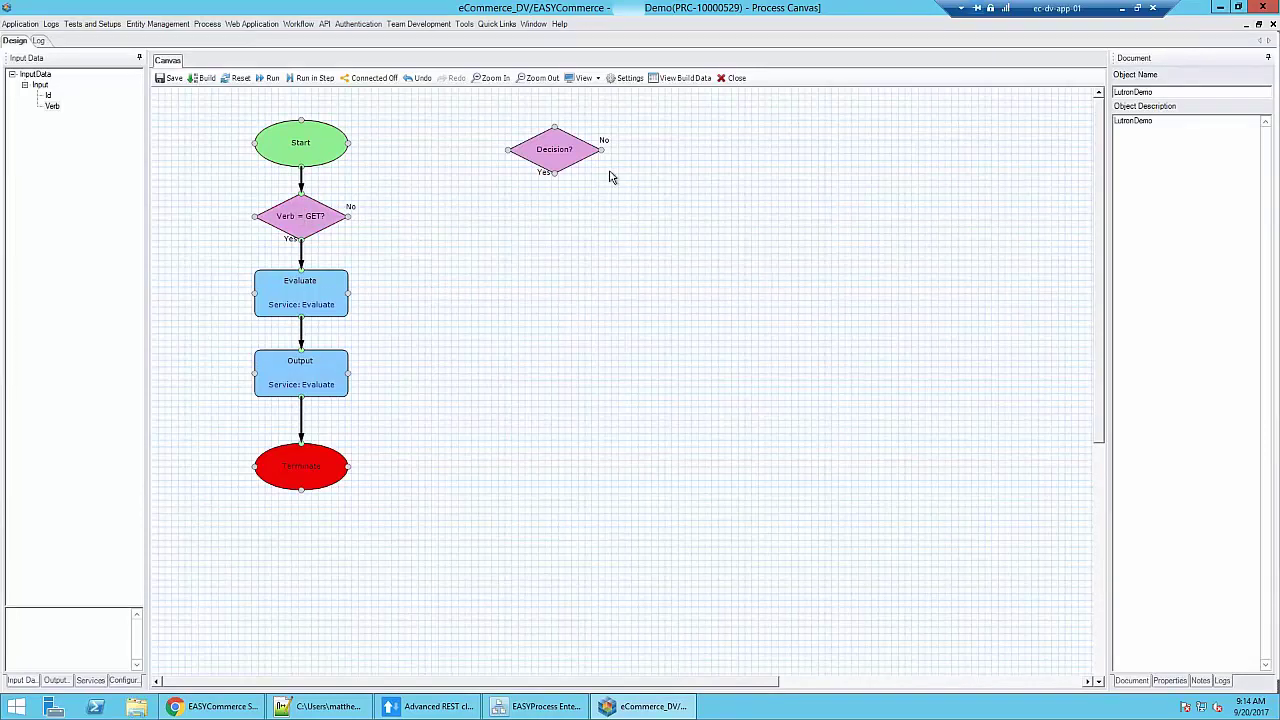
pyautogui.moveTo(609, 152); pyautogui.dragTo(420, 220)
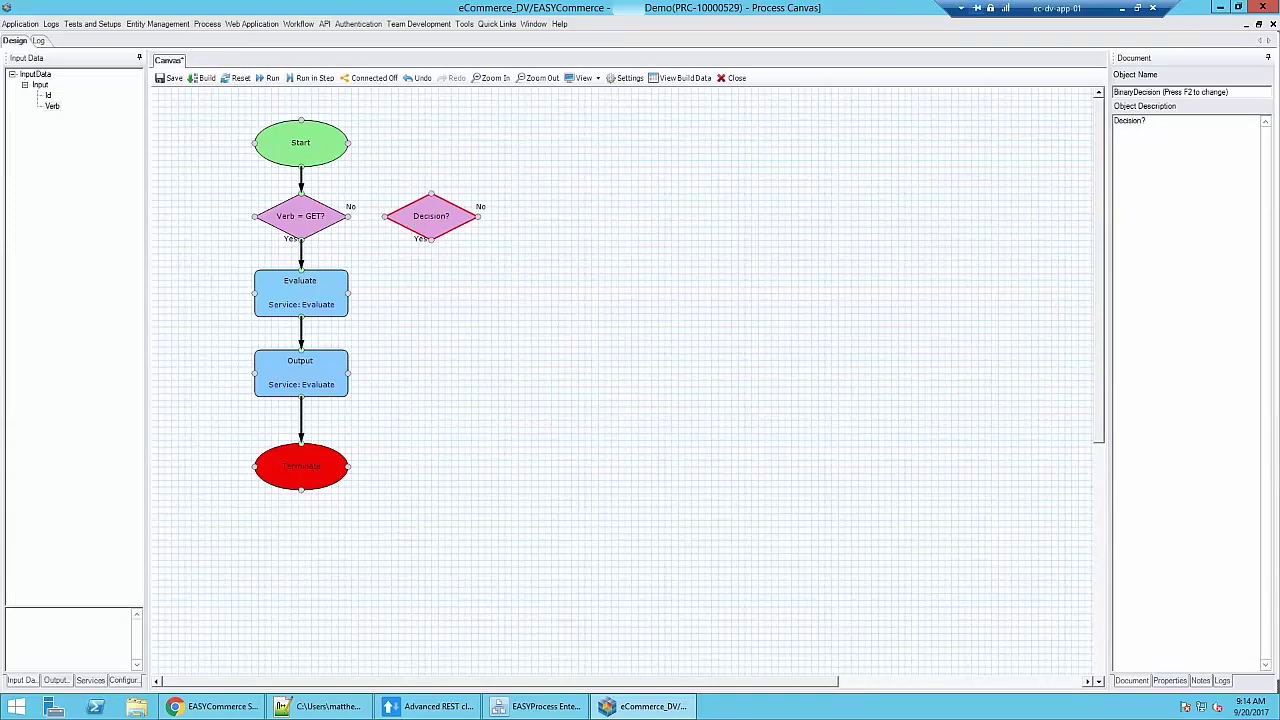
pyautogui.press('Delete')
pyautogui.click(301, 224)
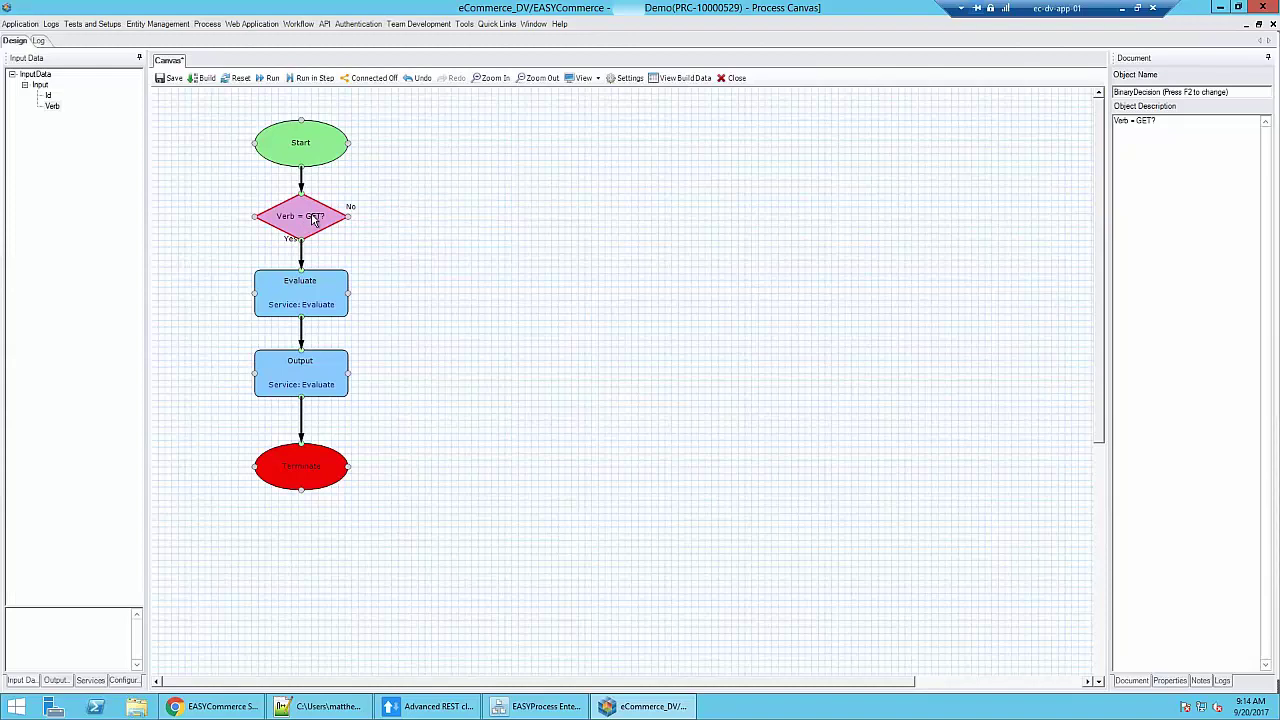
pyautogui.rightClick(311, 222)
pyautogui.click(440, 194)
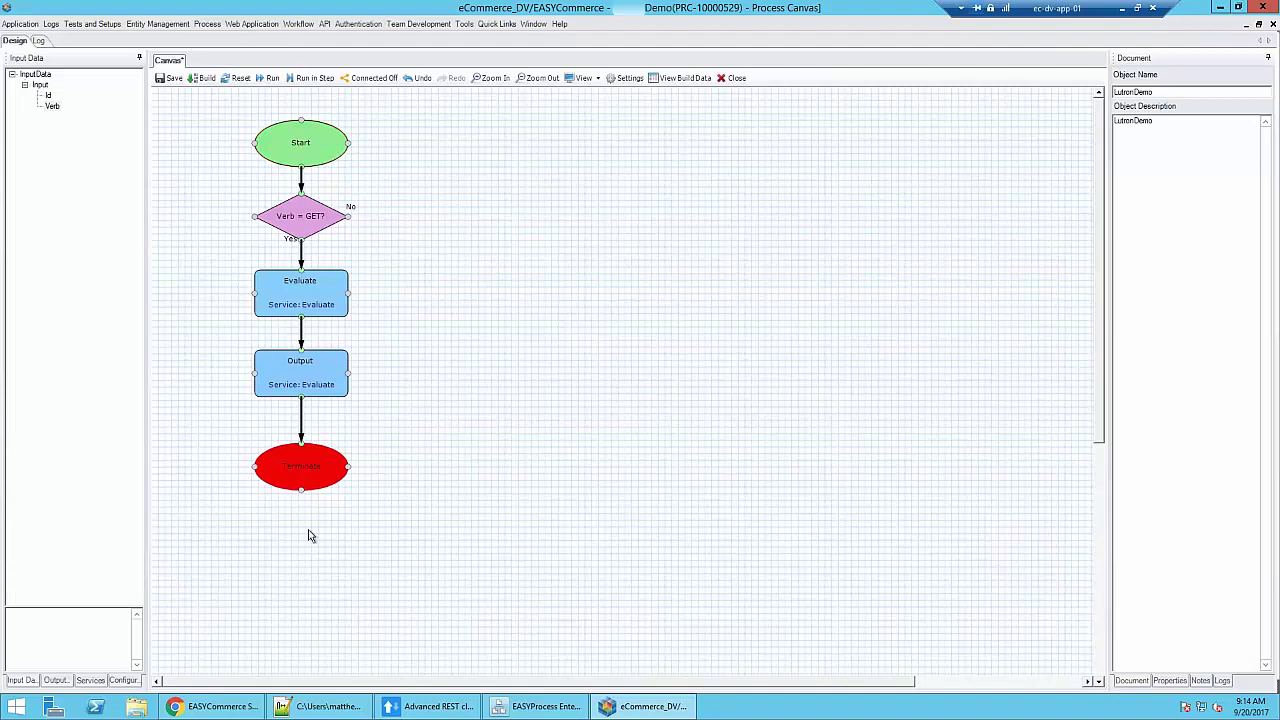
pyautogui.click(304, 218)
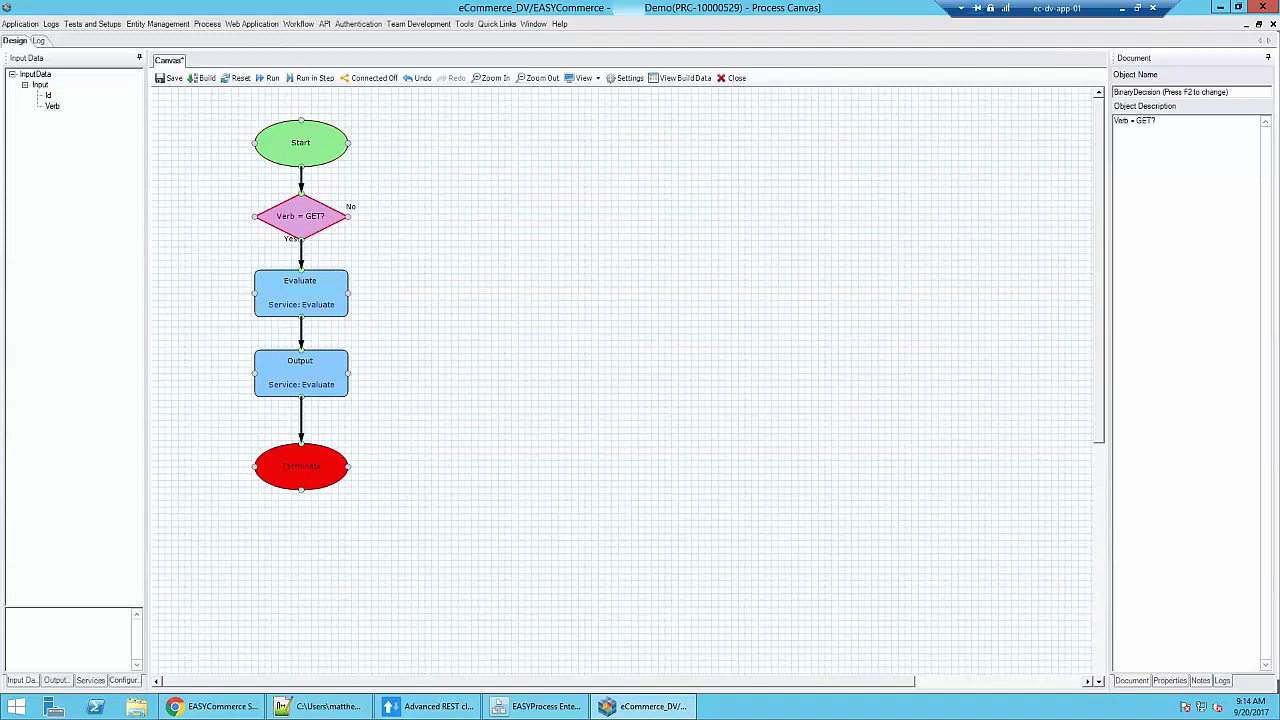
pyautogui.rightClick(304, 216)
pyautogui.click(362, 187)
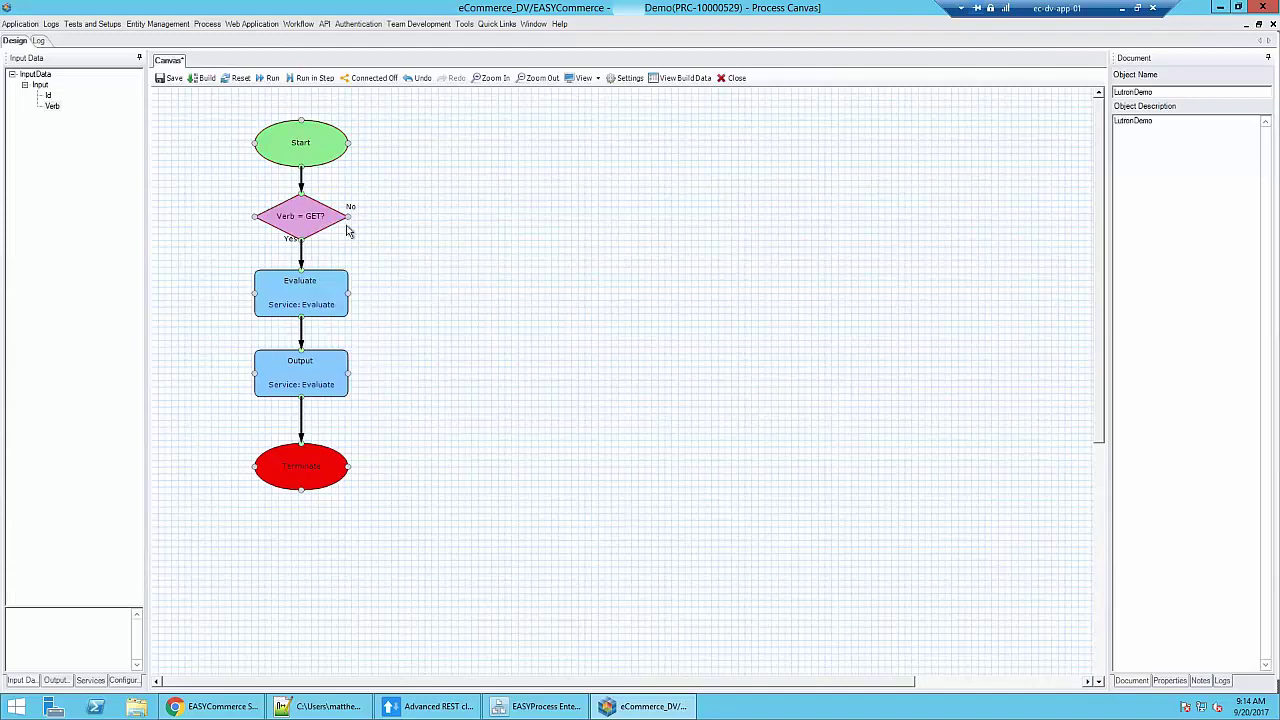
# Copy the Verb = GET? decision, paste it alongside, and connect the original's No branch to the copy
pyautogui.rightClick(298, 214)
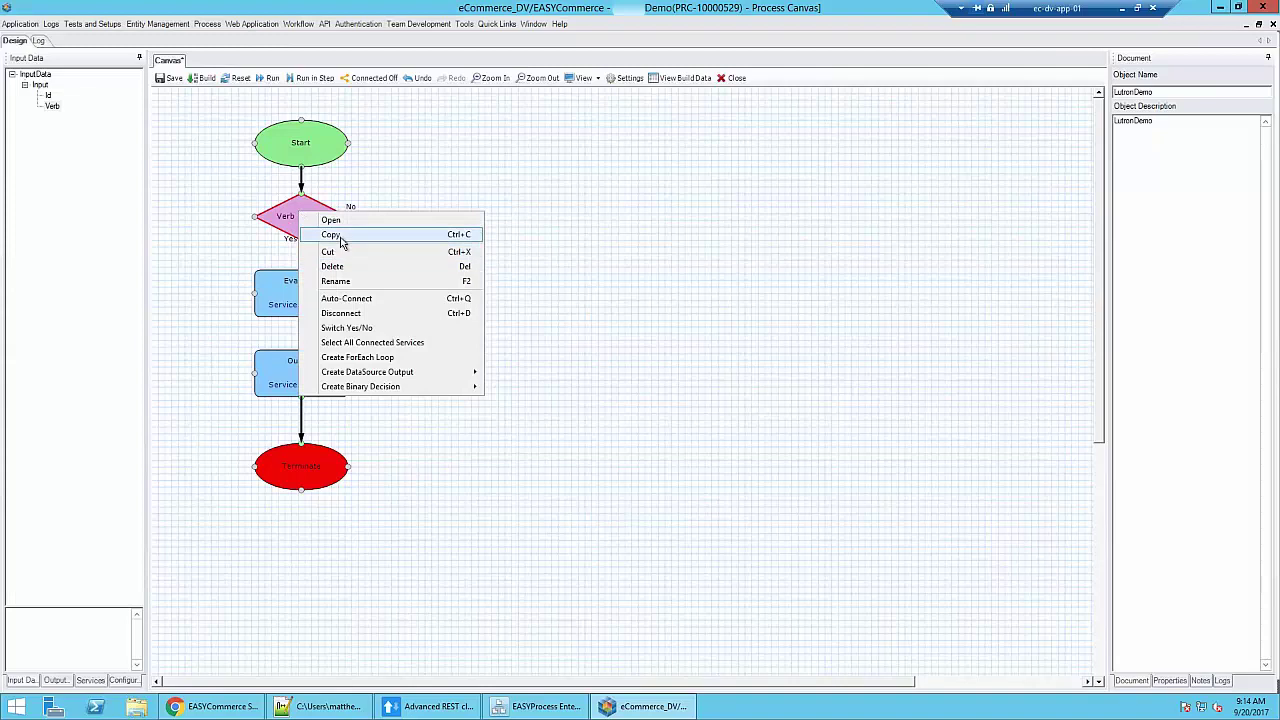
pyautogui.click(338, 240)
pyautogui.rightClick(430, 218)
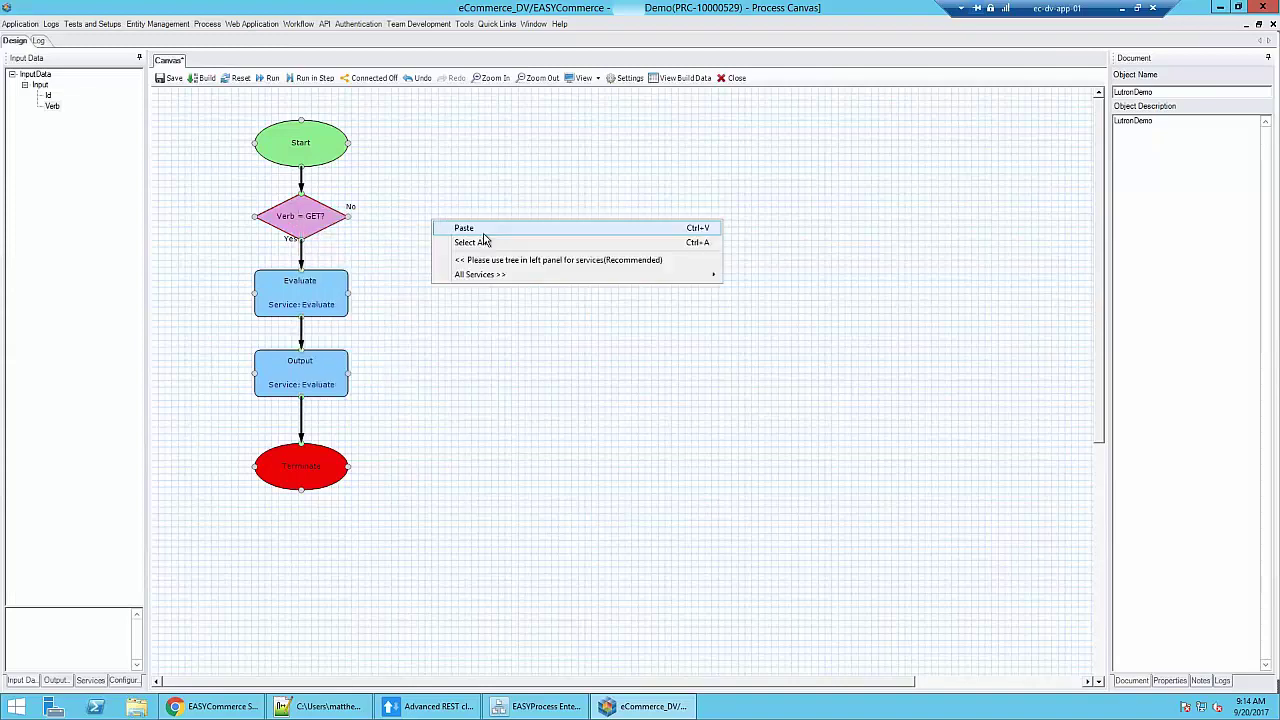
pyautogui.click(470, 228)
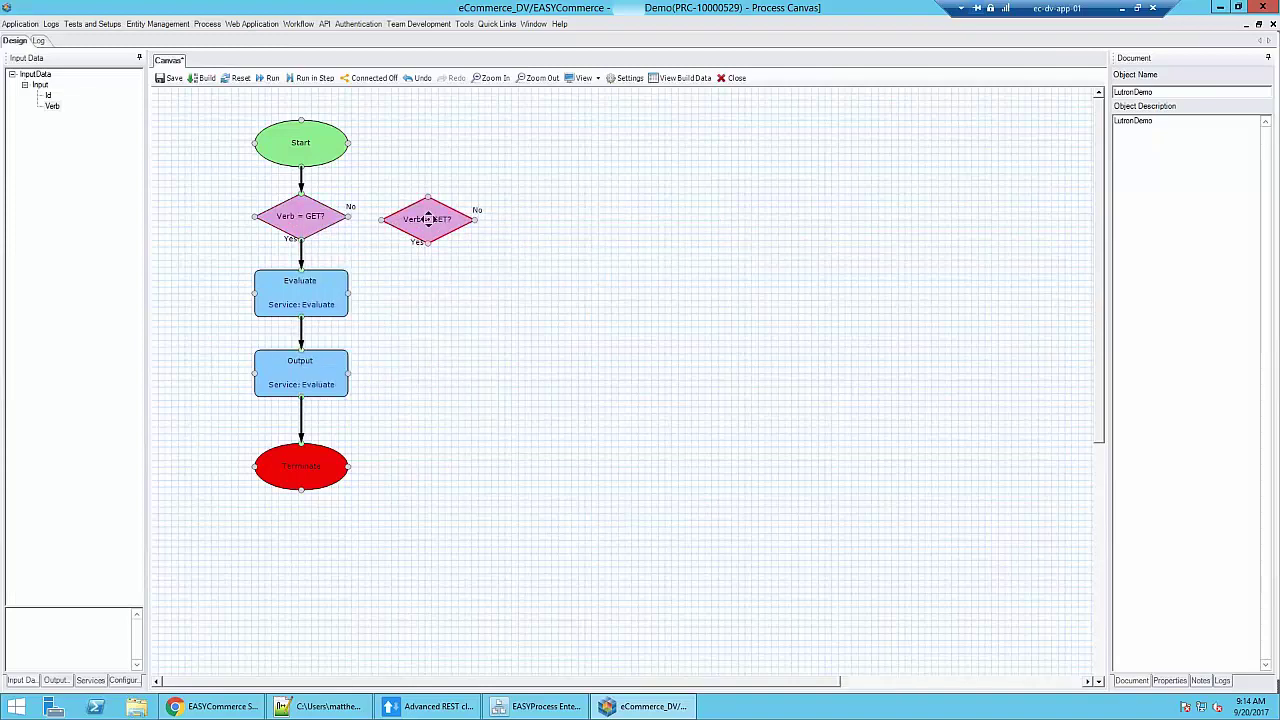
pyautogui.moveTo(348, 216); pyautogui.dragTo(375, 217)
# Rename the copied decision as Verb = POST?
pyautogui.click(436, 221)
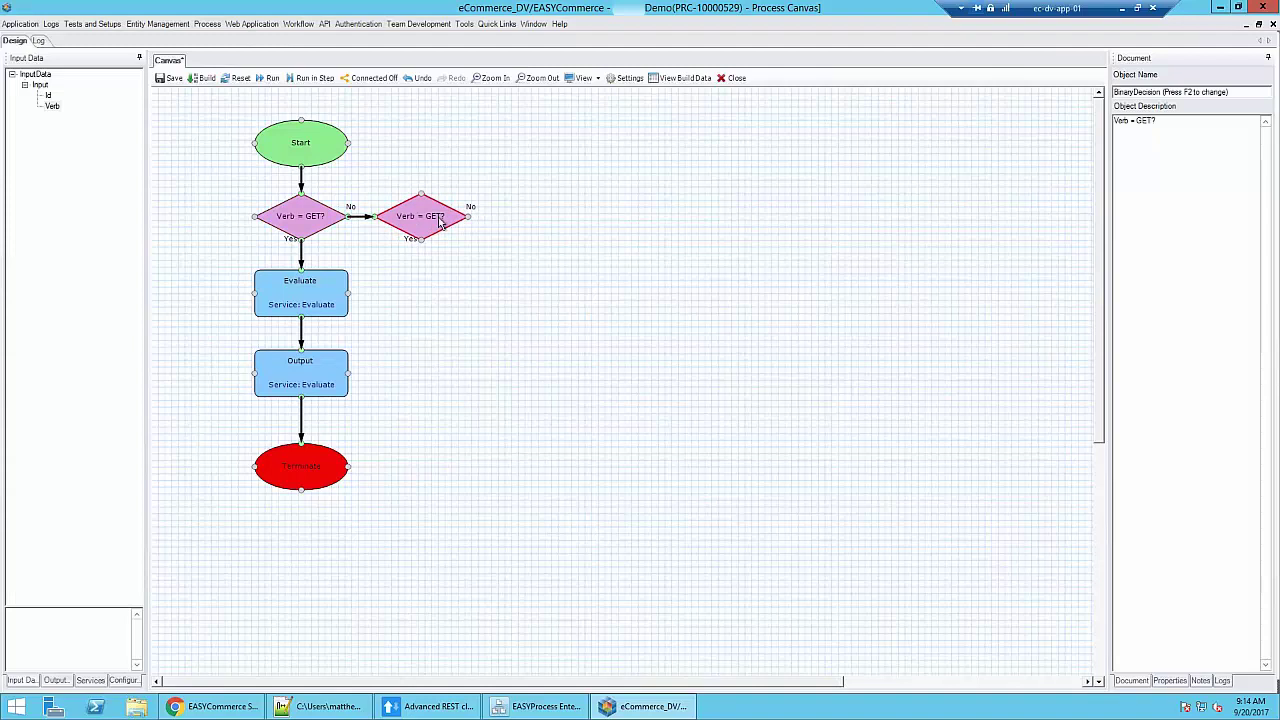
pyautogui.press('F2')
pyautogui.click(580, 299)
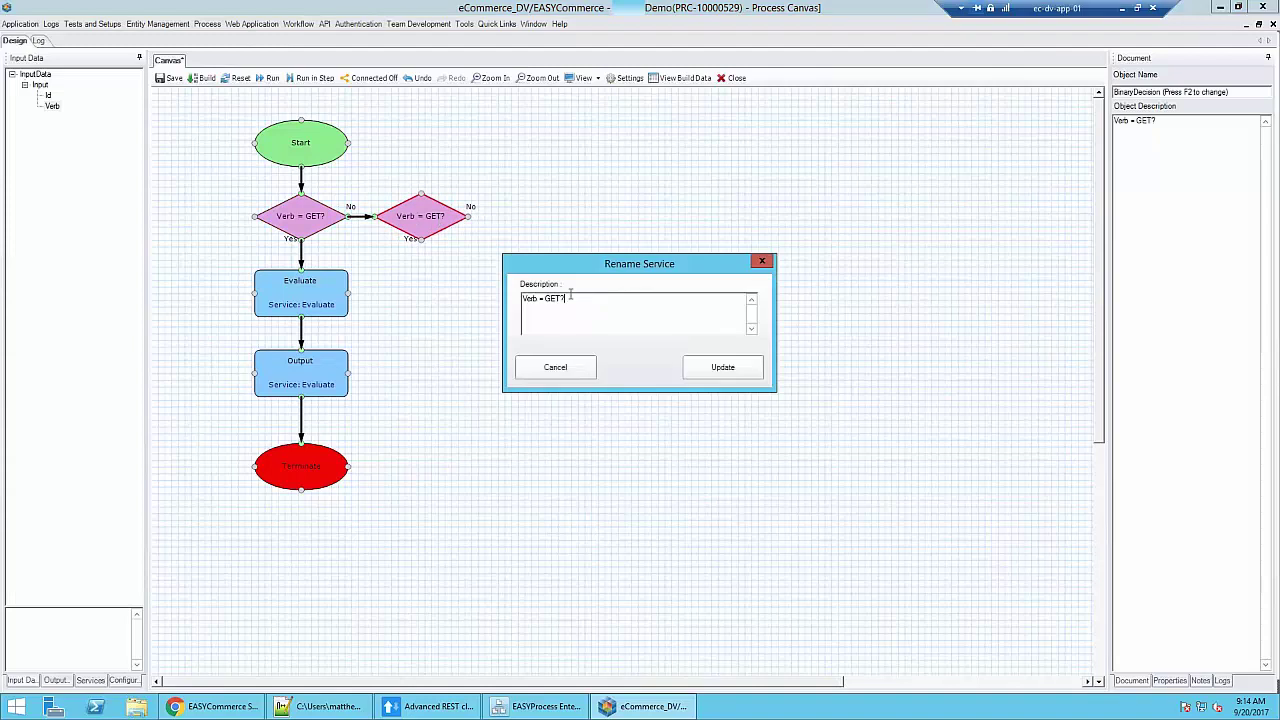
pyautogui.press('BackSpace')
pyautogui.press('BackSpace')
pyautogui.click(720, 368)
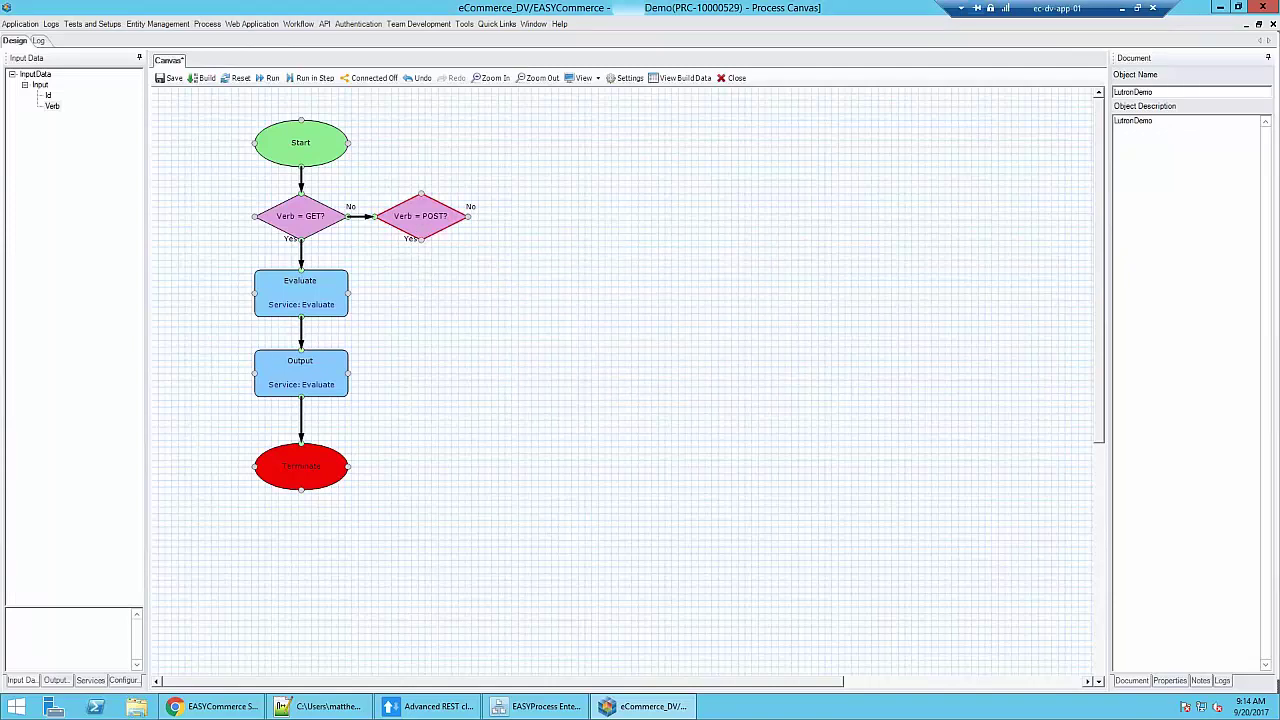
# Open the Verb = POST? decision and set its test's RightClause to POST
pyautogui.doubleClick(448, 219)
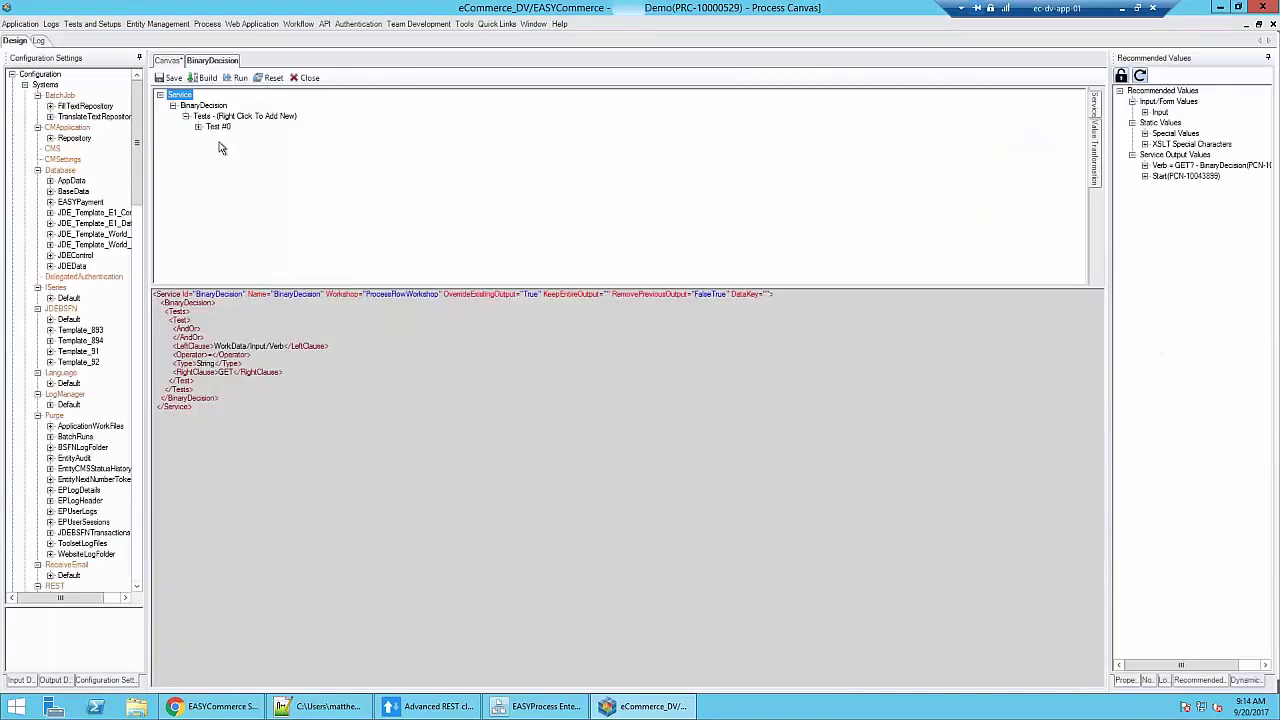
pyautogui.click(240, 181)
pyautogui.click(386, 383)
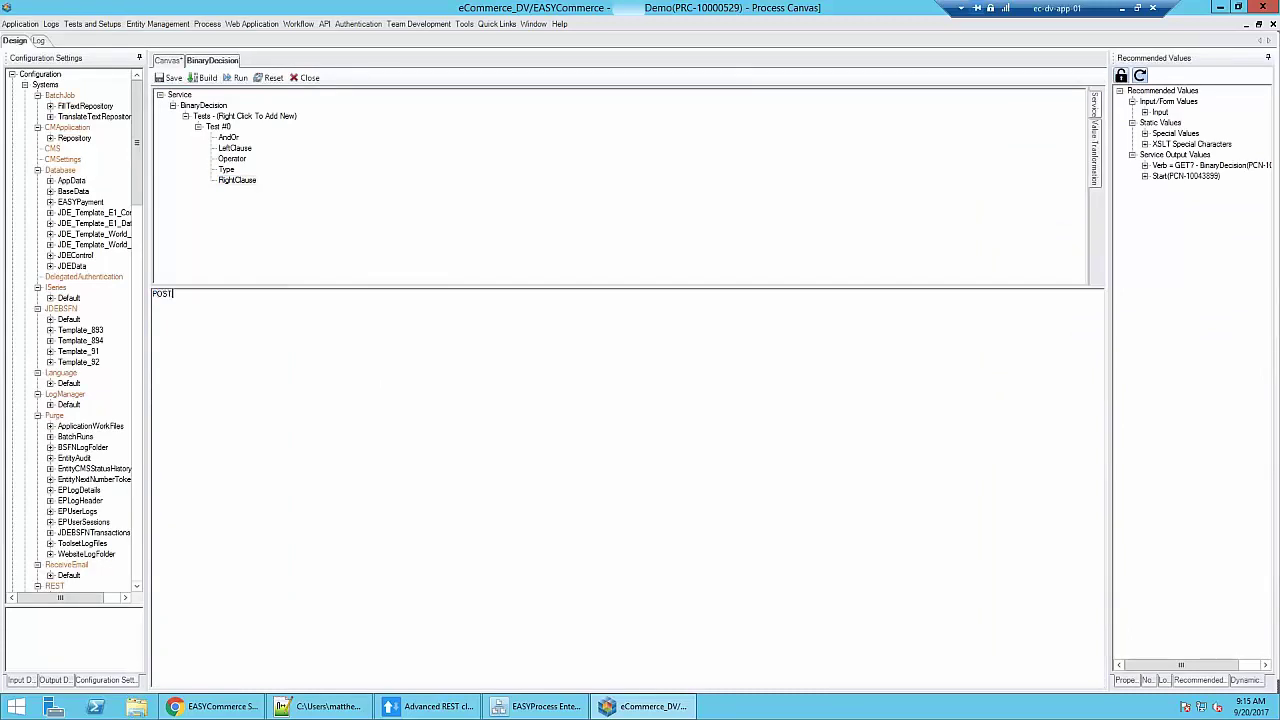
# Copy the Output service below the Verb = POST? decision and connect it between that decision's Yes branch and Terminate
pyautogui.click(309, 78)
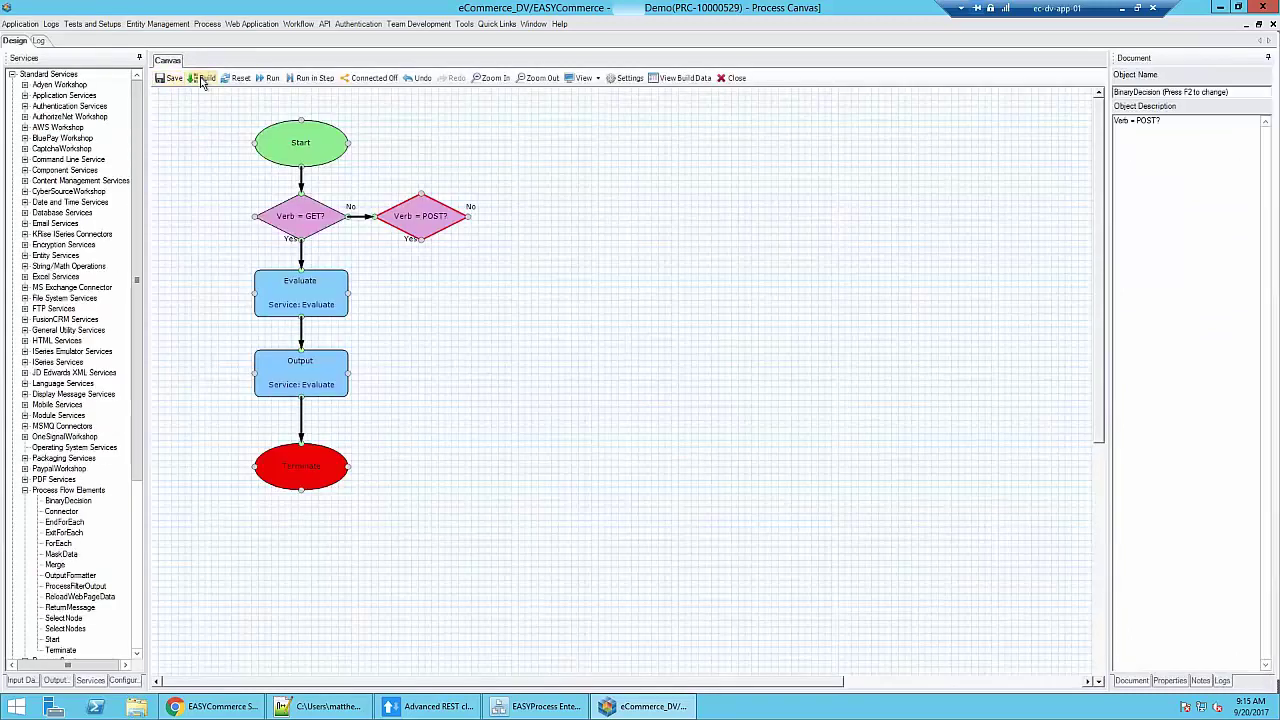
pyautogui.click(420, 258)
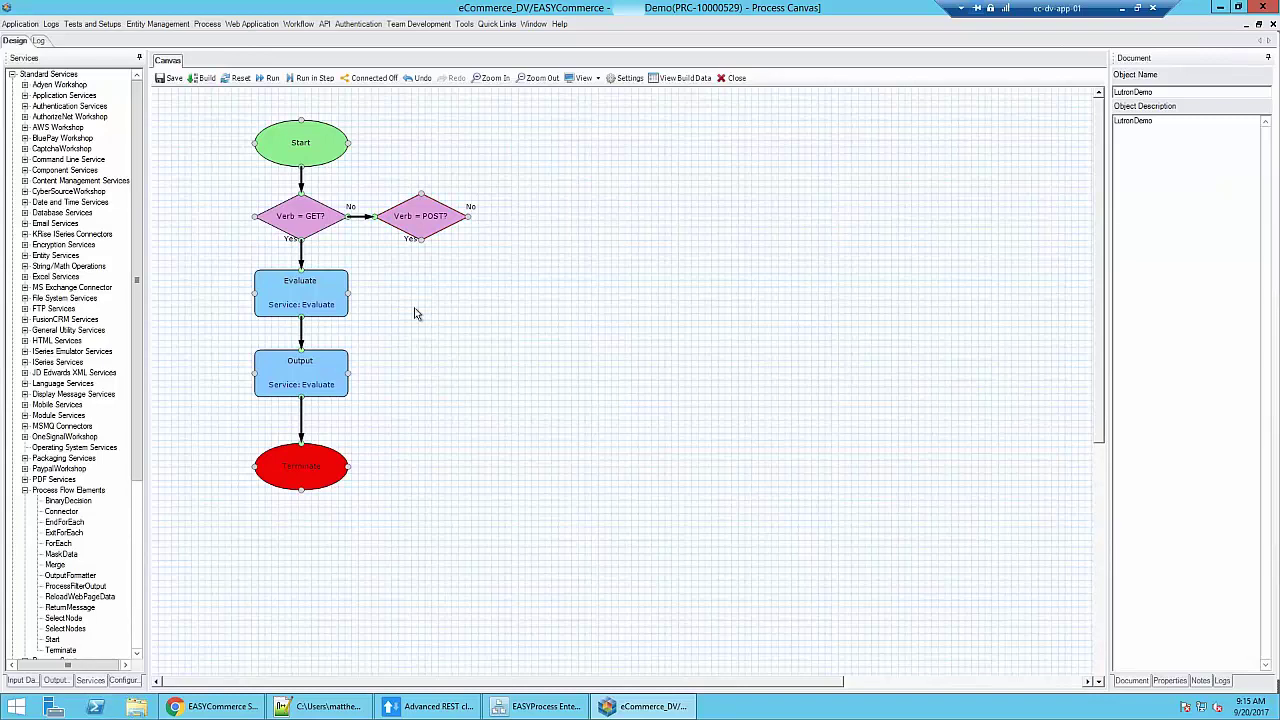
pyautogui.click(310, 369)
pyautogui.hotkey('ctrl', 'c')
pyautogui.click(431, 331)
pyautogui.hotkey('ctrl', 'v')
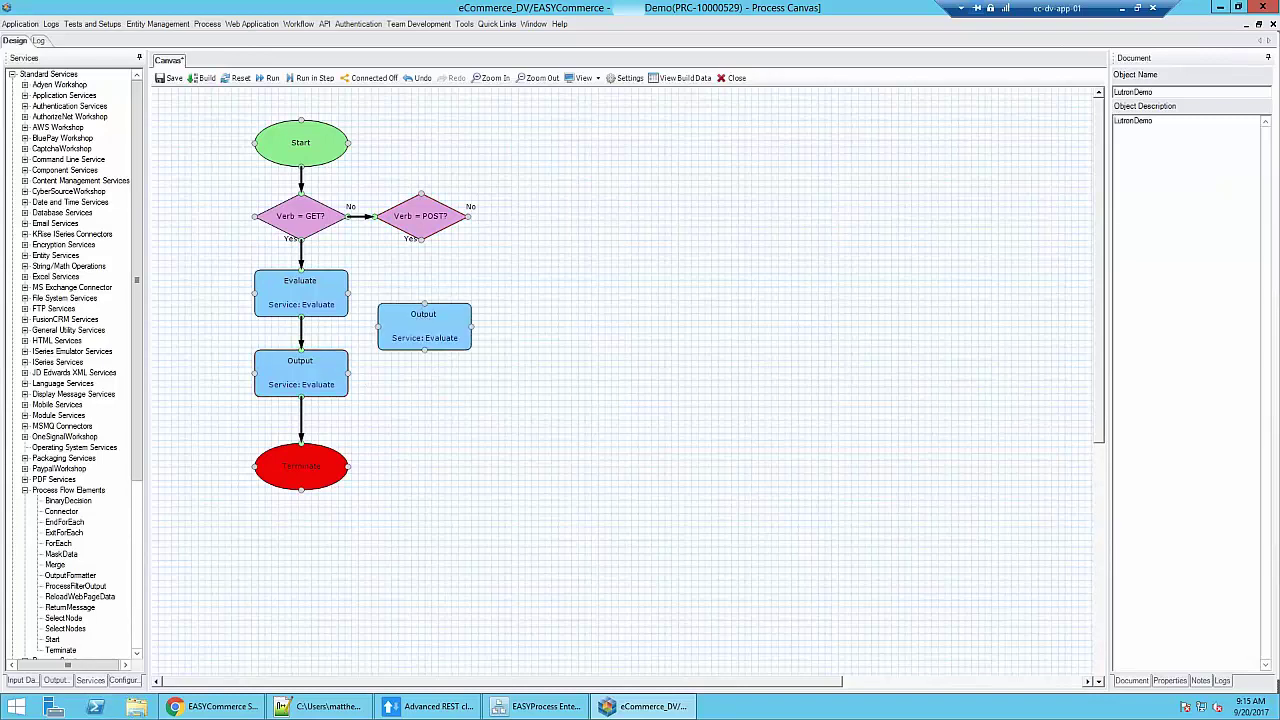
pyautogui.moveTo(421, 238); pyautogui.dragTo(426, 305)
pyautogui.moveTo(424, 350); pyautogui.dragTo(303, 440)
# Set the copied Output service's evaluation expression to "THE Verb was POST", save it, and review its REST API properties
pyautogui.doubleClick(434, 332)
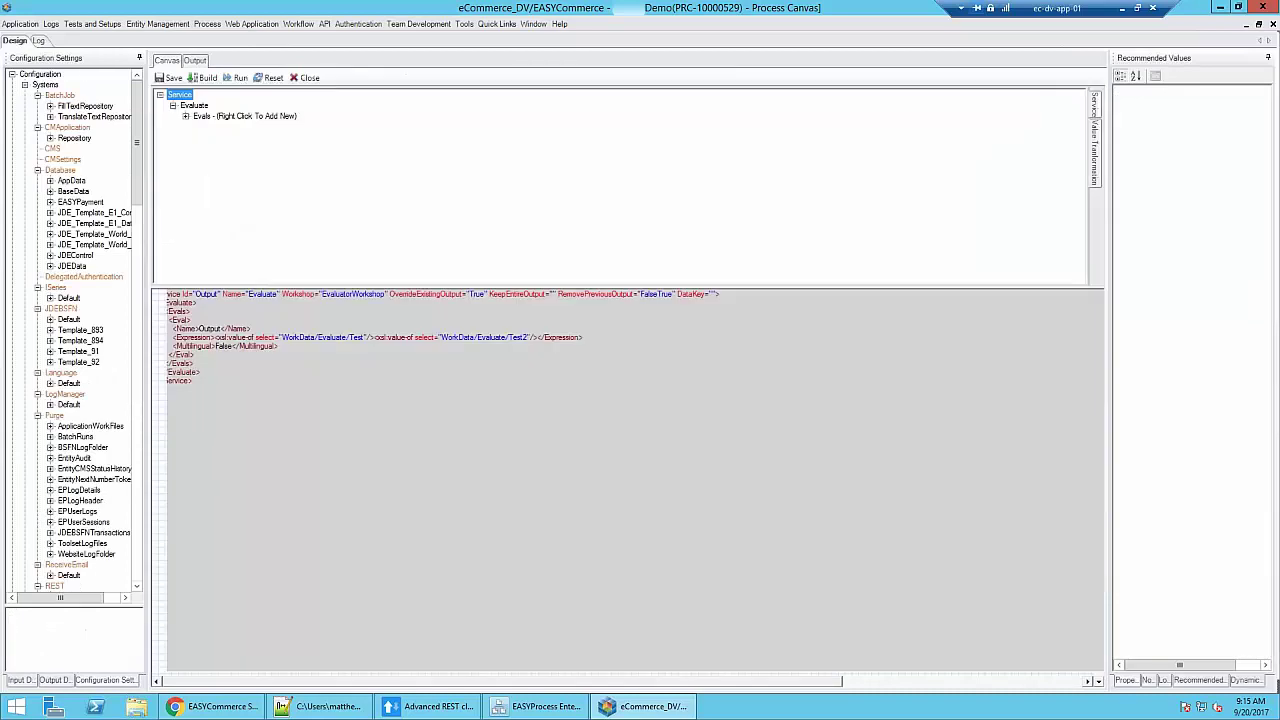
pyautogui.click(216, 126)
pyautogui.click(243, 149)
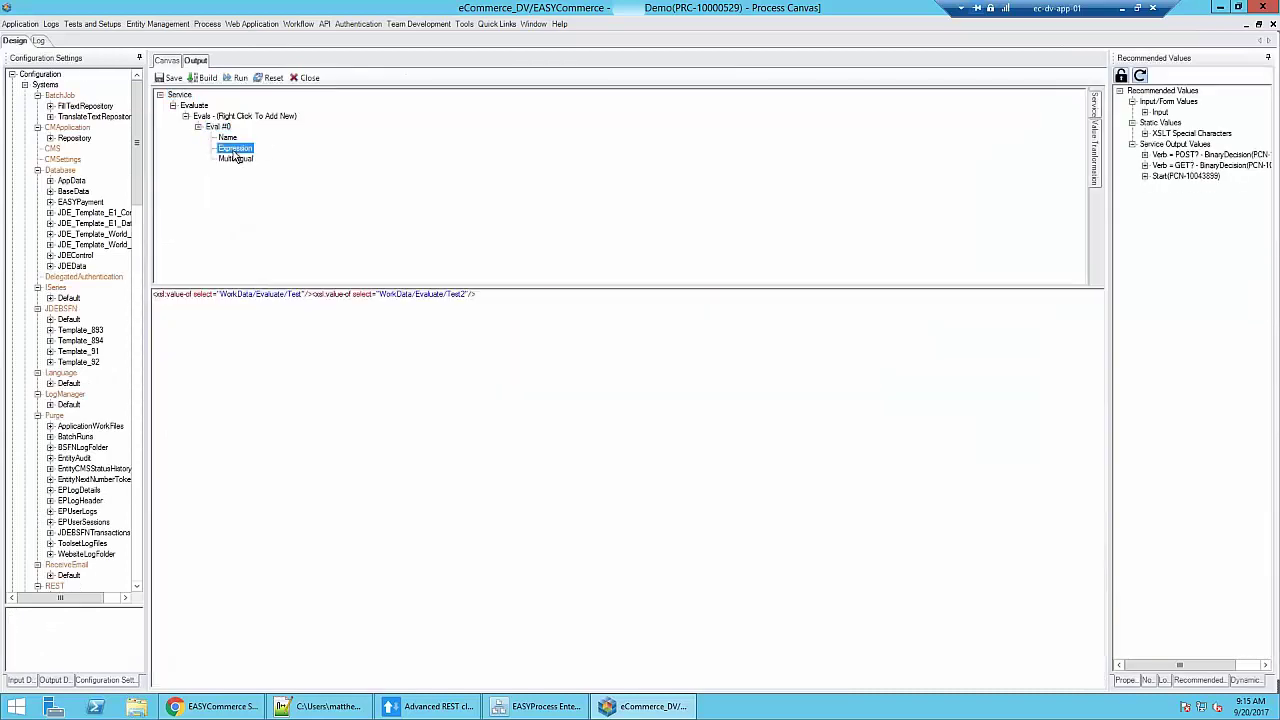
pyautogui.click(556, 491)
pyautogui.write('THE Verb was POST')
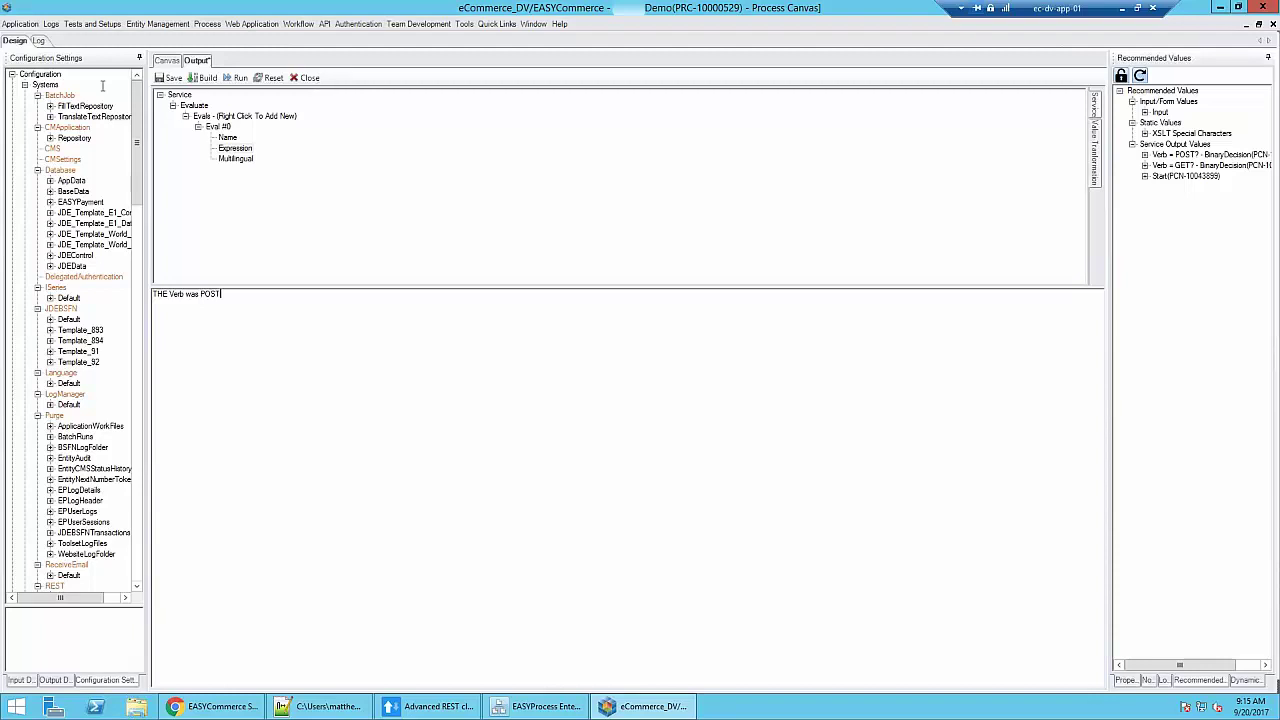
pyautogui.click(170, 78)
pyautogui.click(306, 78)
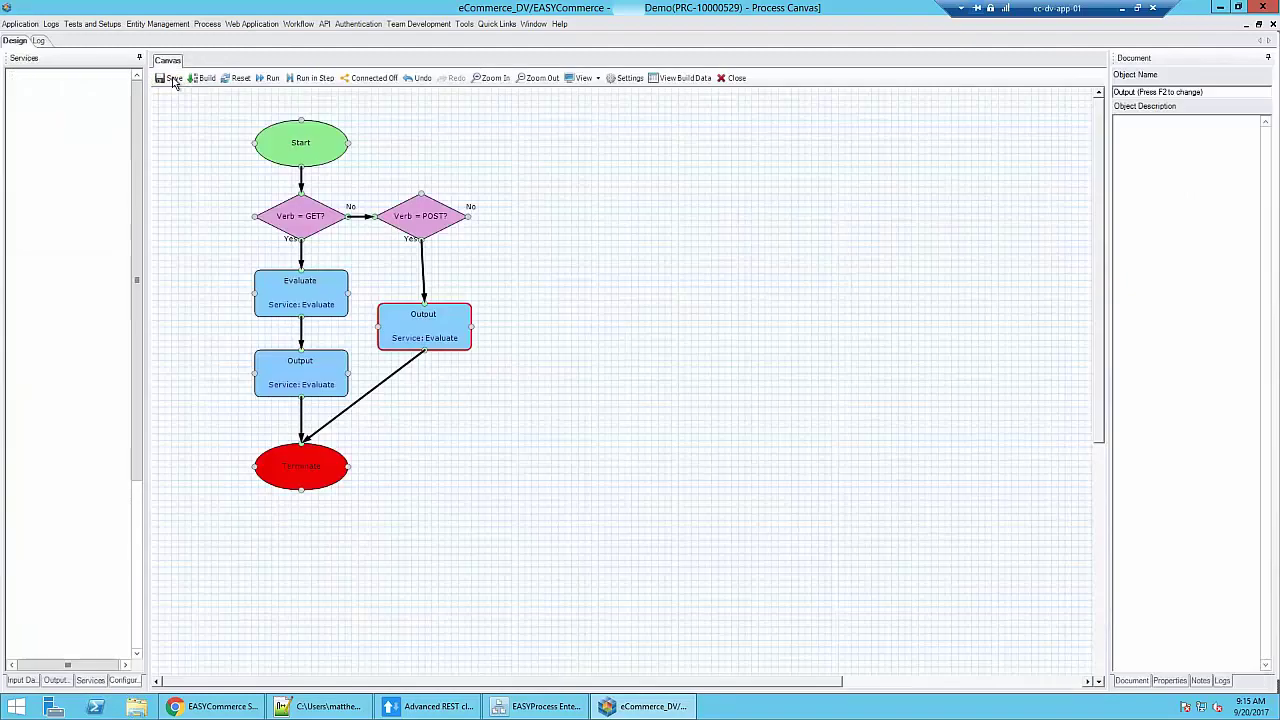
pyautogui.click(1166, 681)
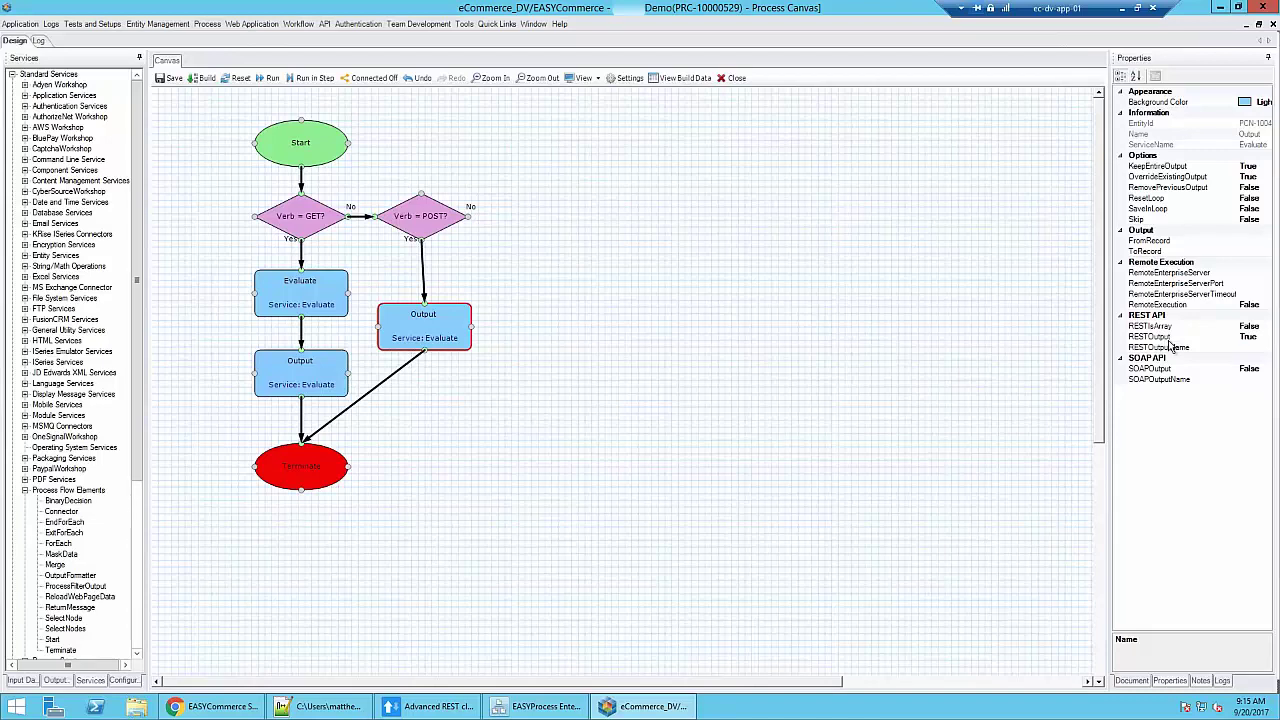
pyautogui.click(630, 362)
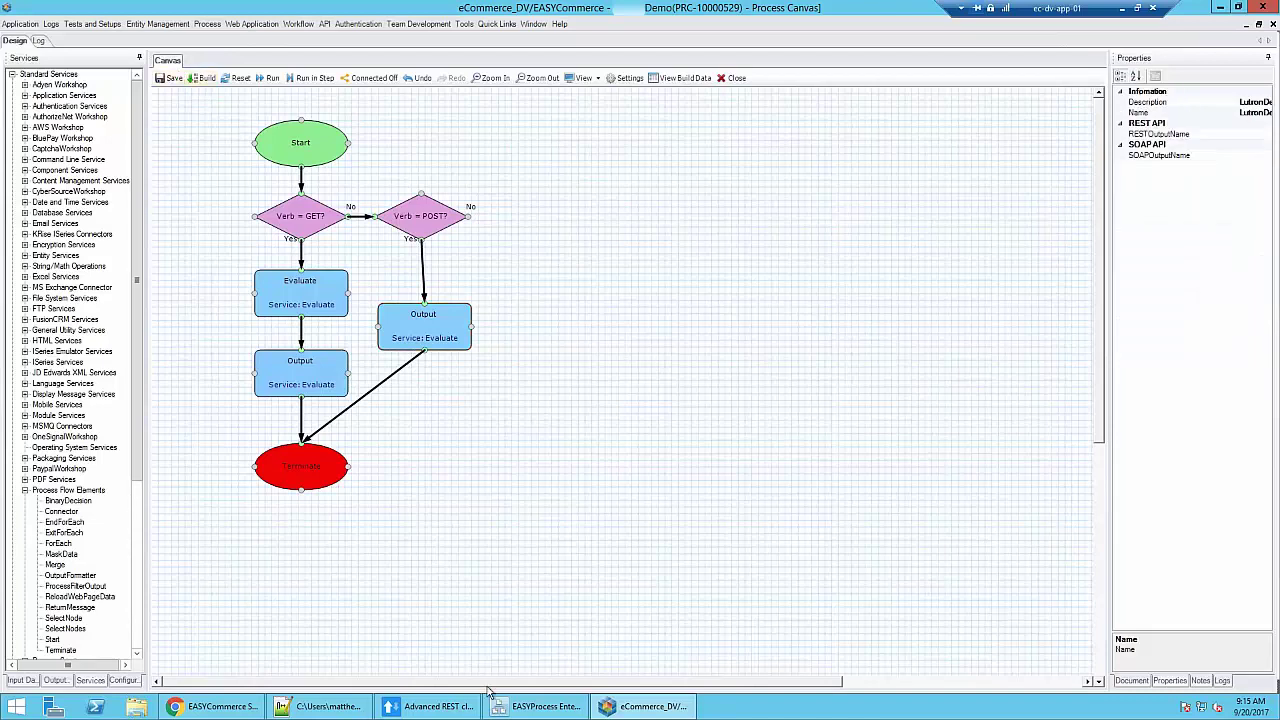
# Switch to the Advanced REST client and send the demo resource request once with POST and once with GET
pyautogui.click(430, 706)
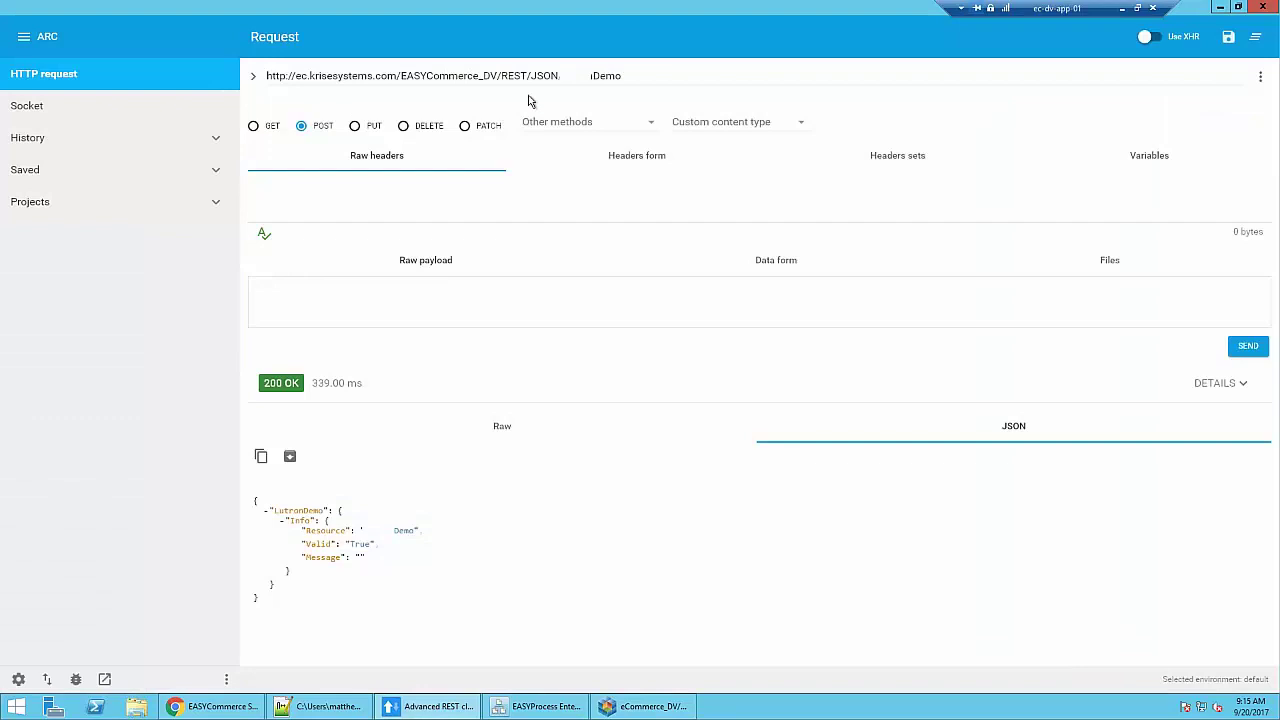
pyautogui.click(1248, 345)
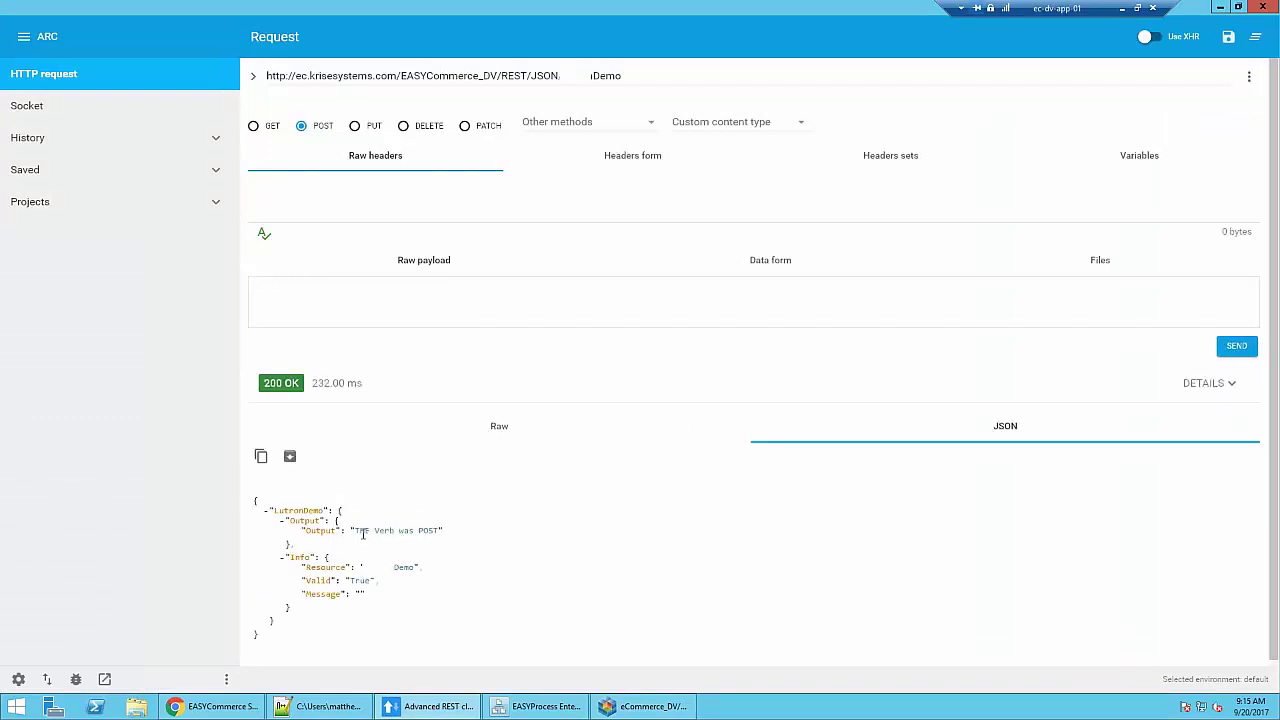
pyautogui.click(254, 126)
pyautogui.click(1247, 264)
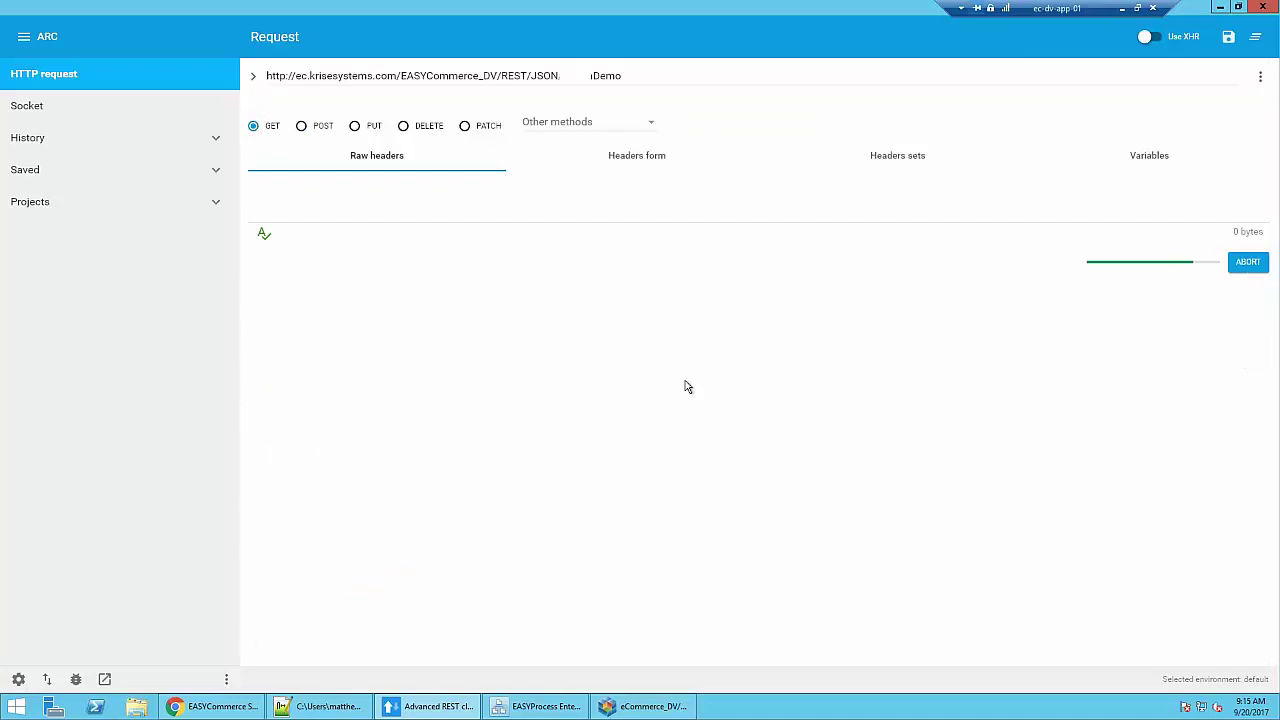